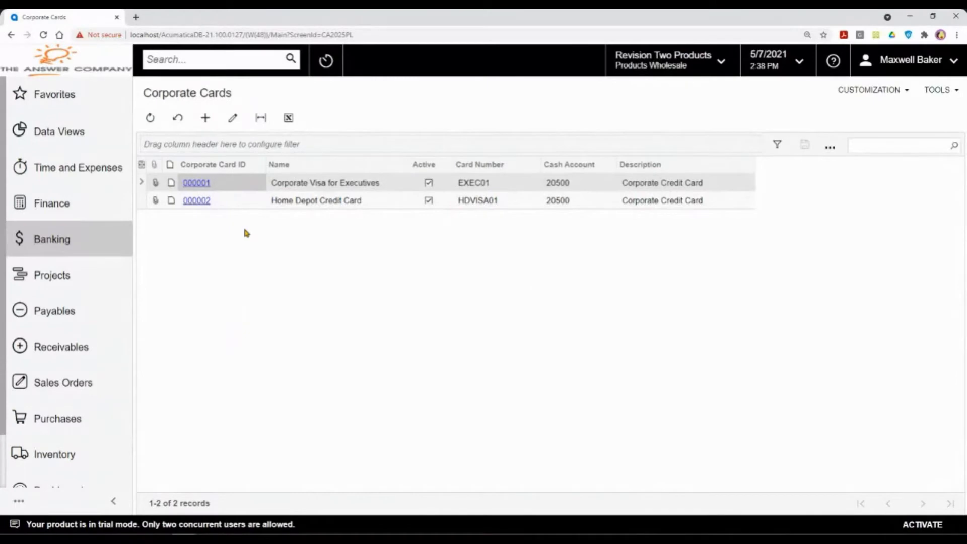
# Step: Review corporate card 000001, Corporate Visa for Executives, and its two assigned employees, then go to Time and Expenses
pyautogui.click(191, 184)
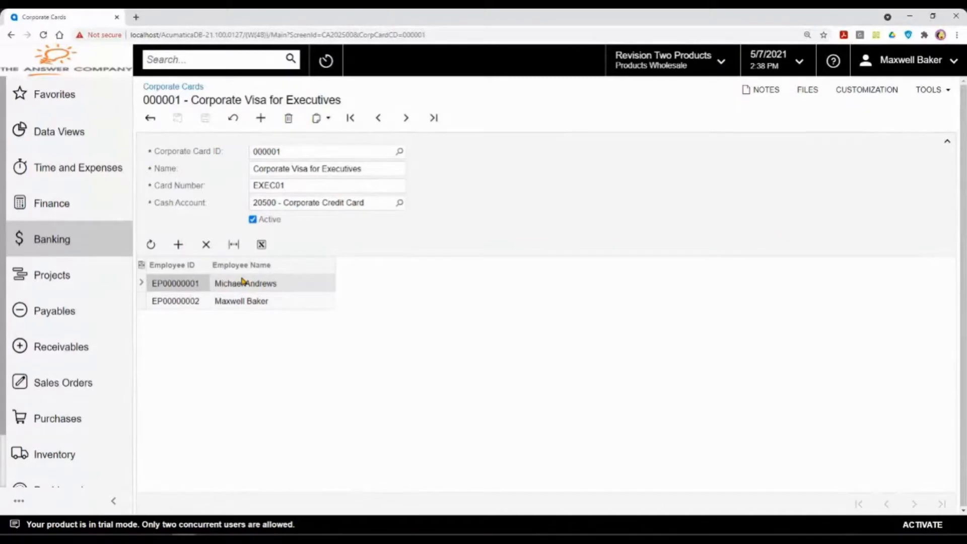
pyautogui.scroll(-1, 75, 307)
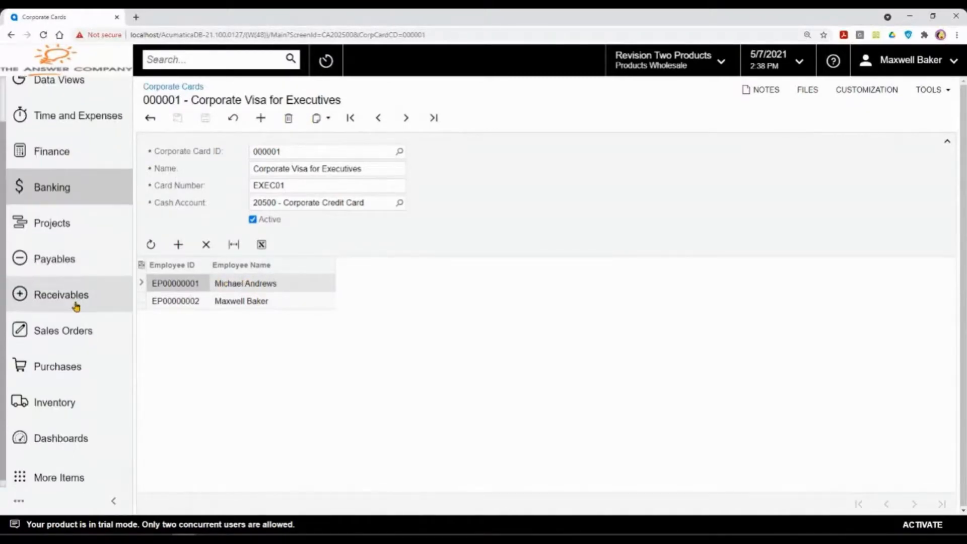
pyautogui.scroll(1, 61, 302)
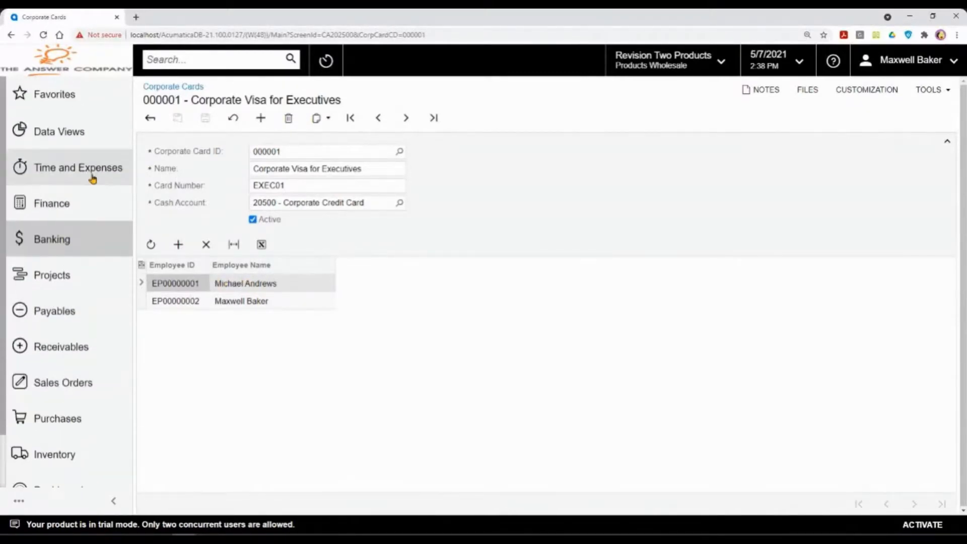
pyautogui.click(92, 178)
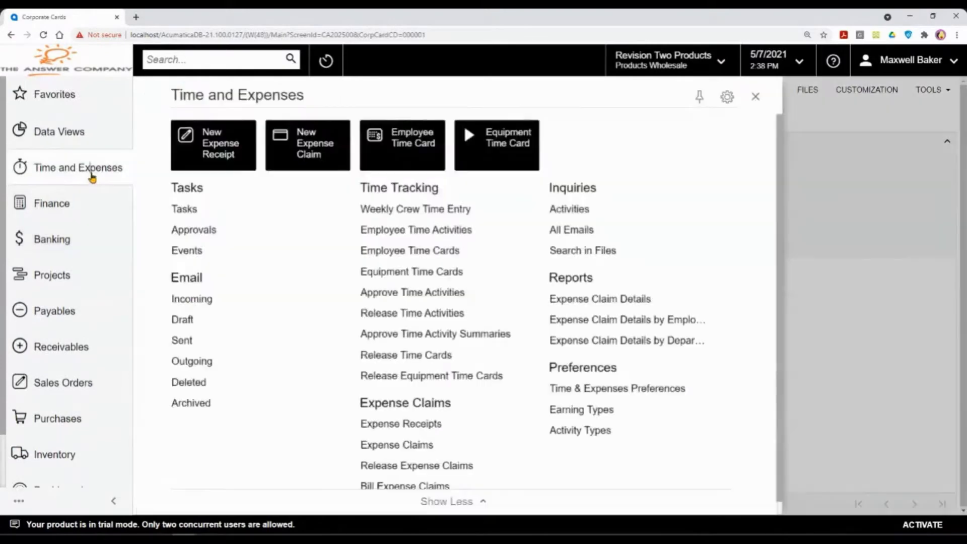
# Step: Review all expense claims, then filter to On Hold to show only Propel 2021 for 155.00 USD
pyautogui.click(405, 448)
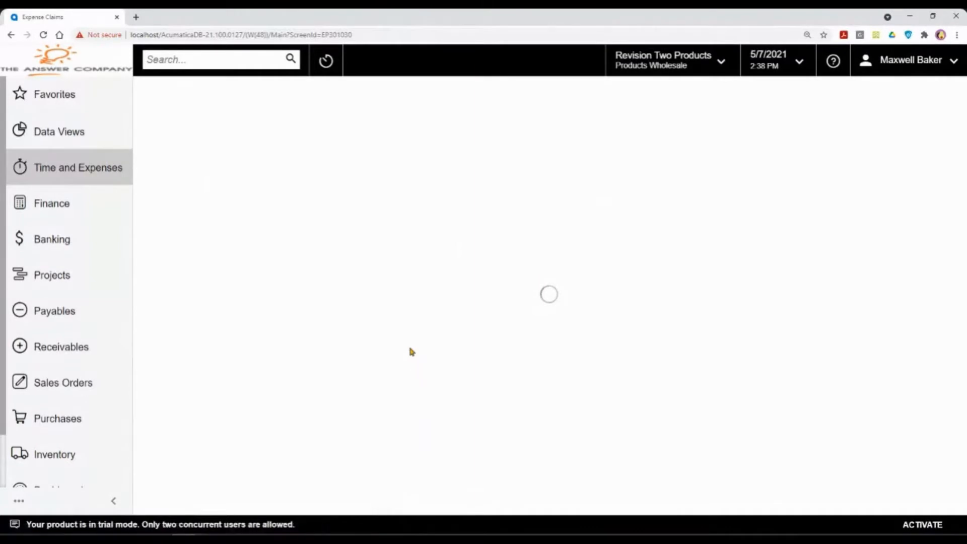
pyautogui.click(188, 176)
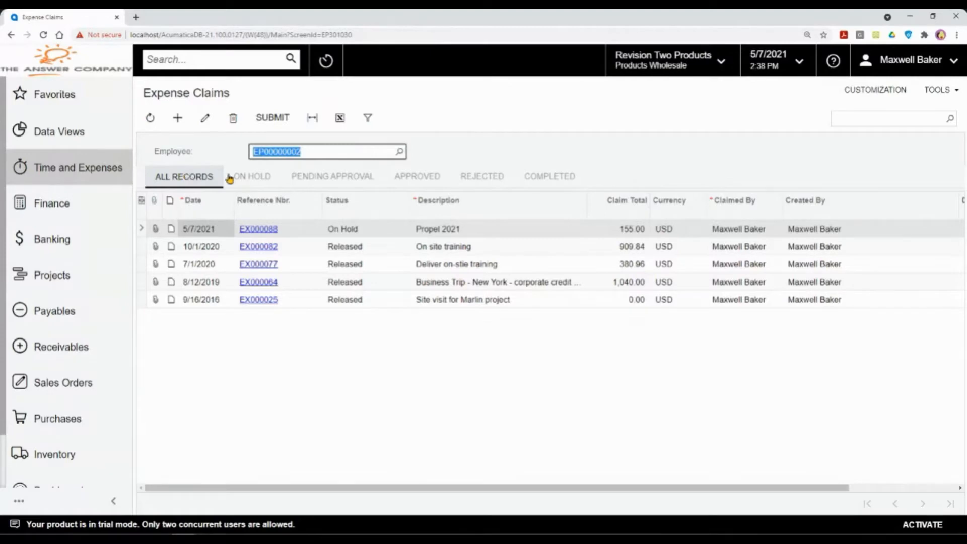
pyautogui.click(358, 252)
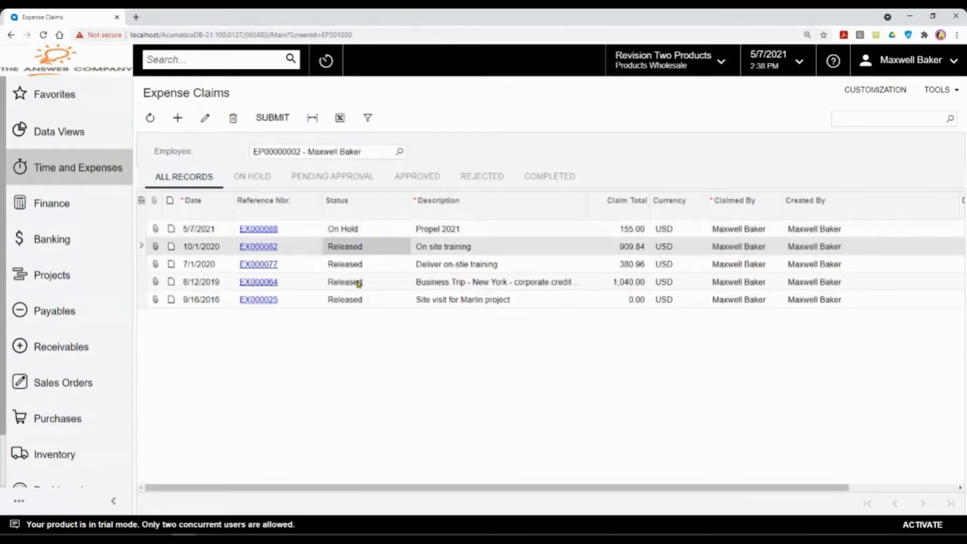
pyautogui.click(355, 231)
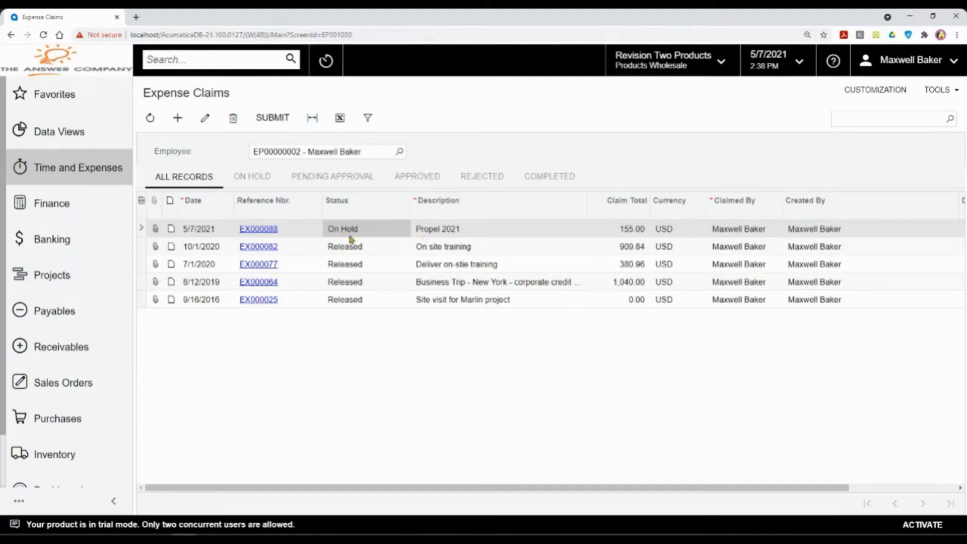
pyautogui.click(262, 178)
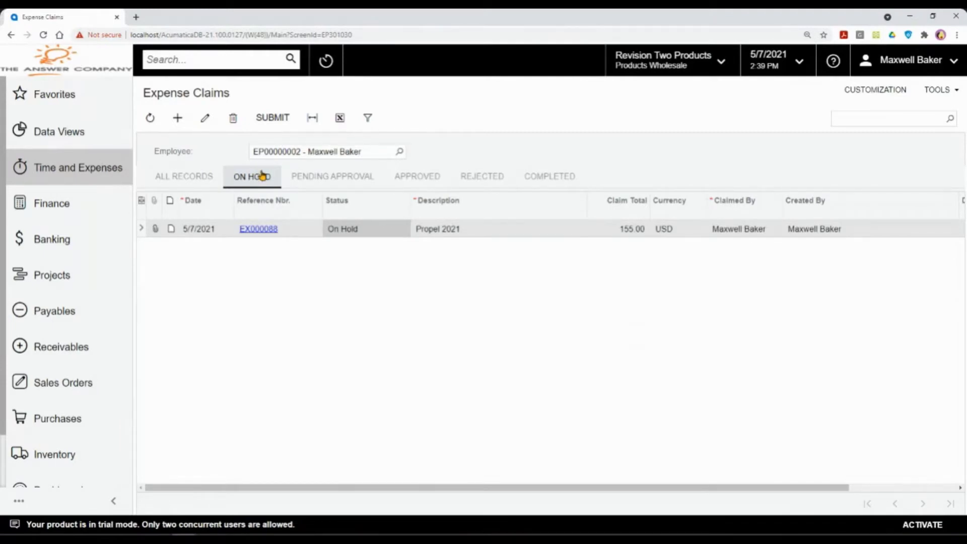
# Step: Open the Propel 2021 claim EX000088 and review its first line's 100.00 unit cost
pyautogui.click(251, 229)
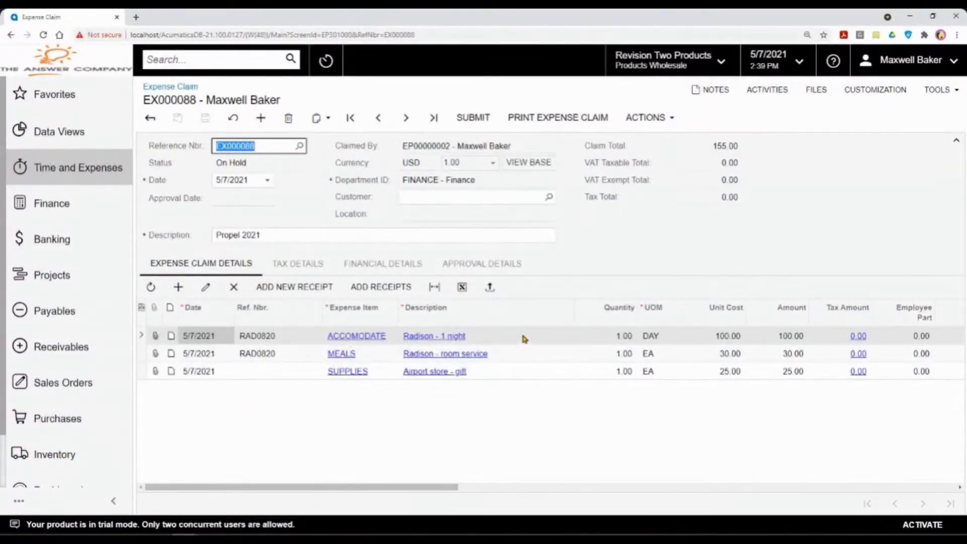
pyautogui.click(728, 341)
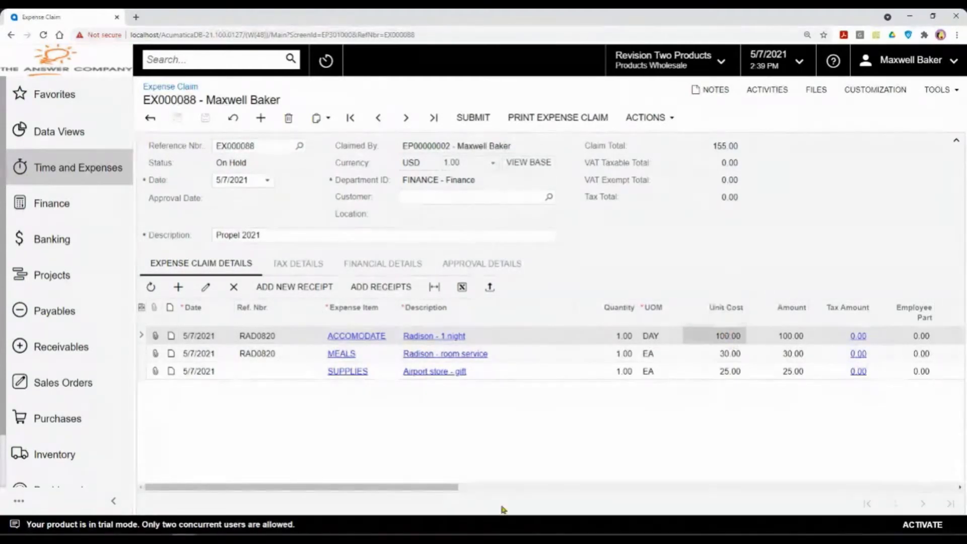
pyautogui.moveTo(401, 487); pyautogui.dragTo(761, 525)
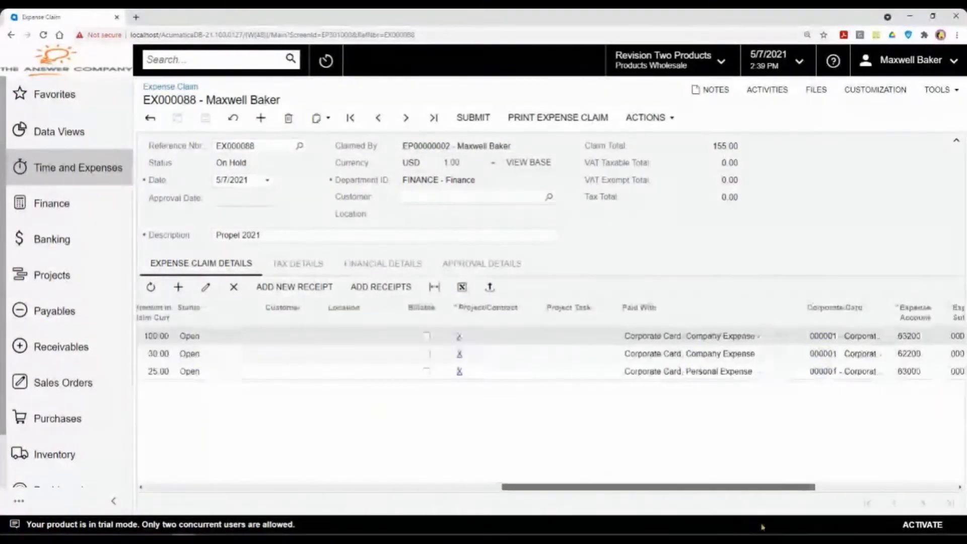
# Step: Check the first line's Paid With choices, leaving corporate card 000001 unchanged
pyautogui.click(654, 337)
pyautogui.click(654, 337)
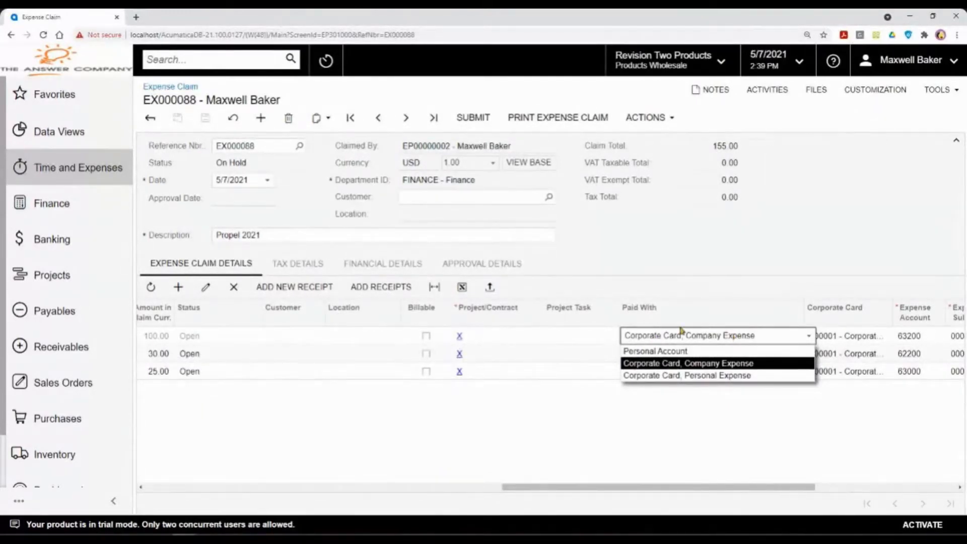
pyautogui.click(721, 269)
pyautogui.moveTo(583, 486); pyautogui.dragTo(354, 416)
pyautogui.click(530, 357)
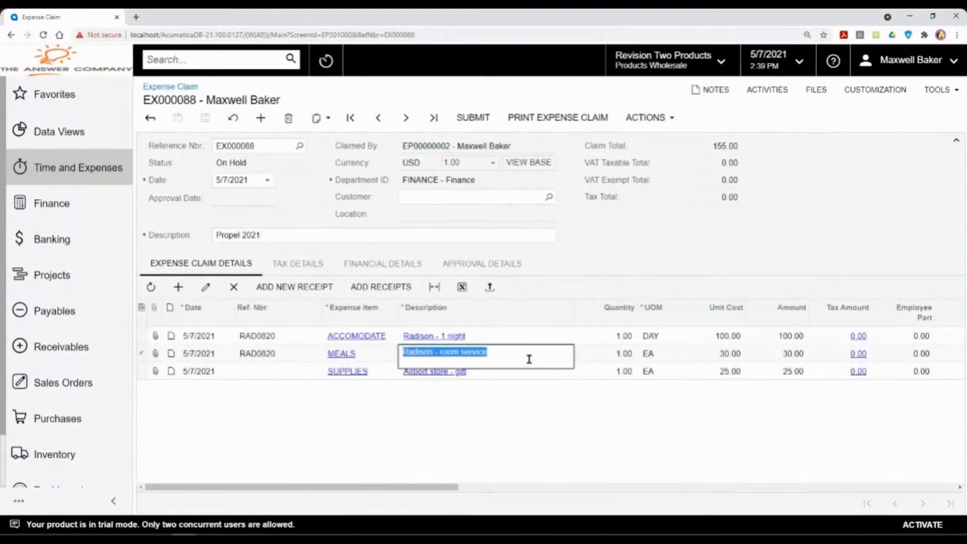
# Step: Append '- Personal Expense' so the SUPPLIES description reads 'Airport store - gift - Personal Expense'
pyautogui.click(726, 355)
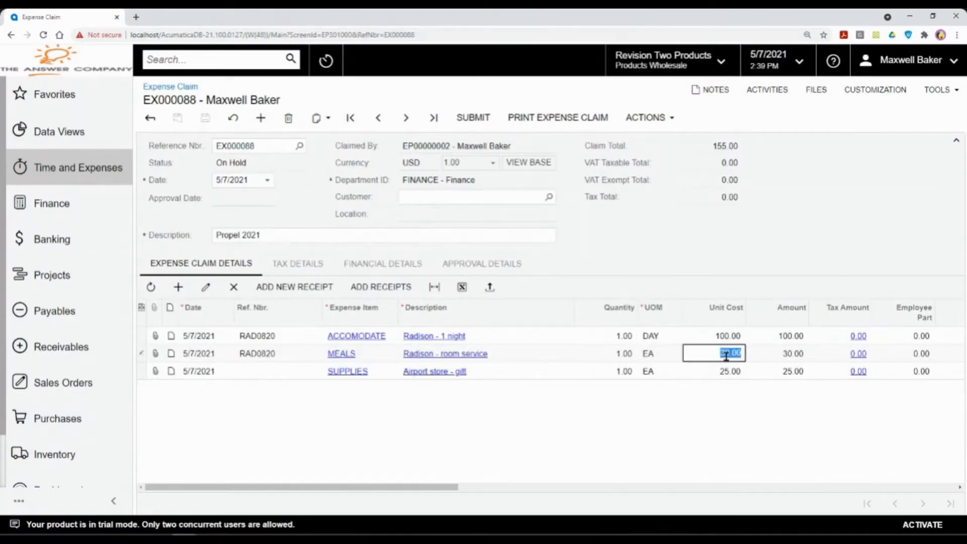
pyautogui.click(550, 371)
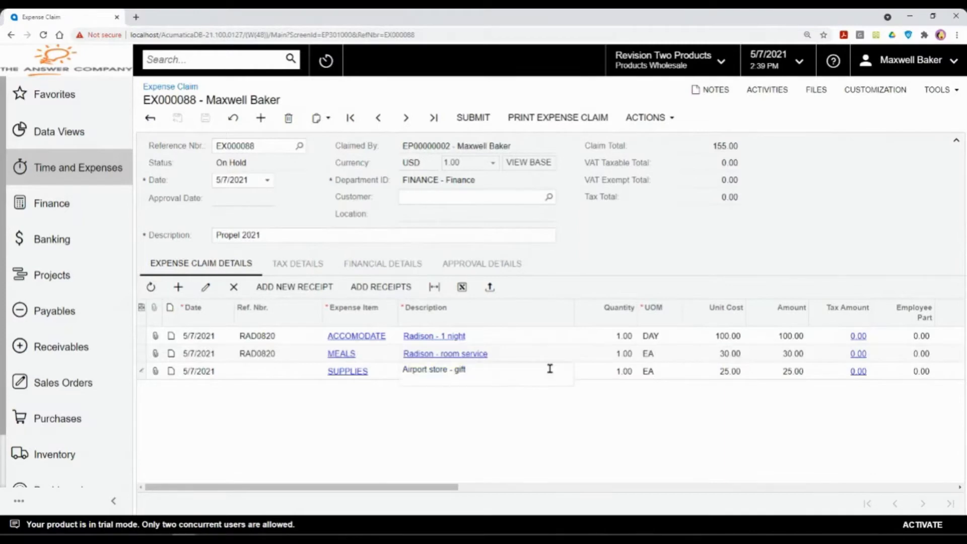
pyautogui.click(550, 369)
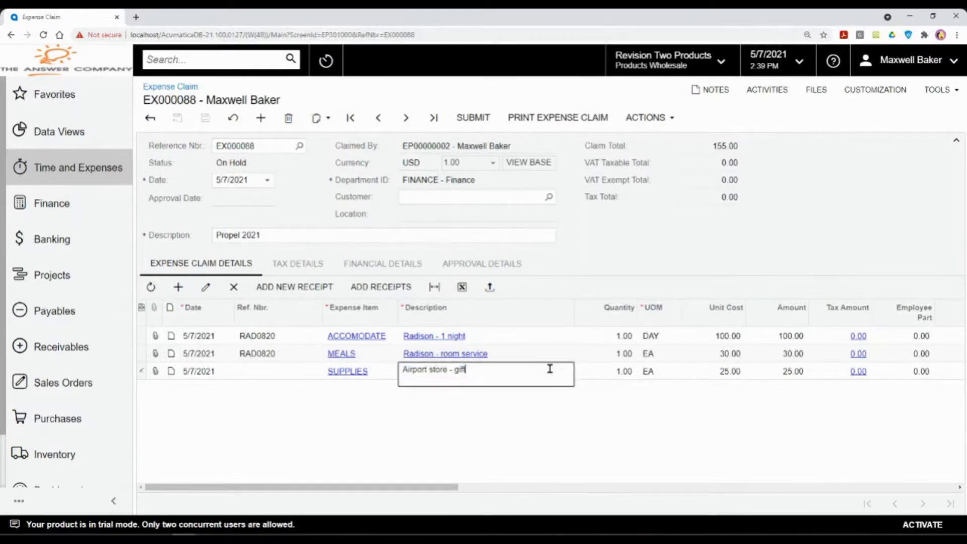
pyautogui.write('- Personal Expense')
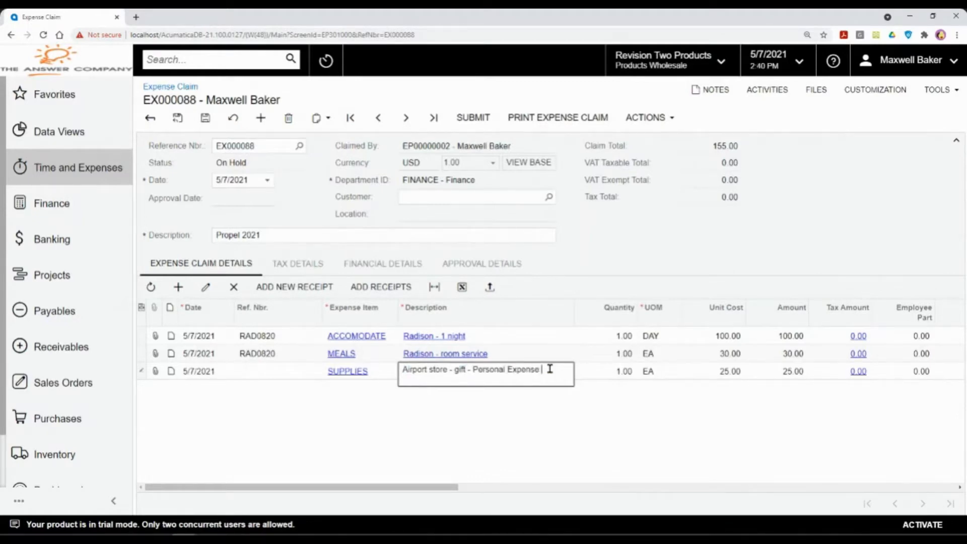
pyautogui.press('Tab')
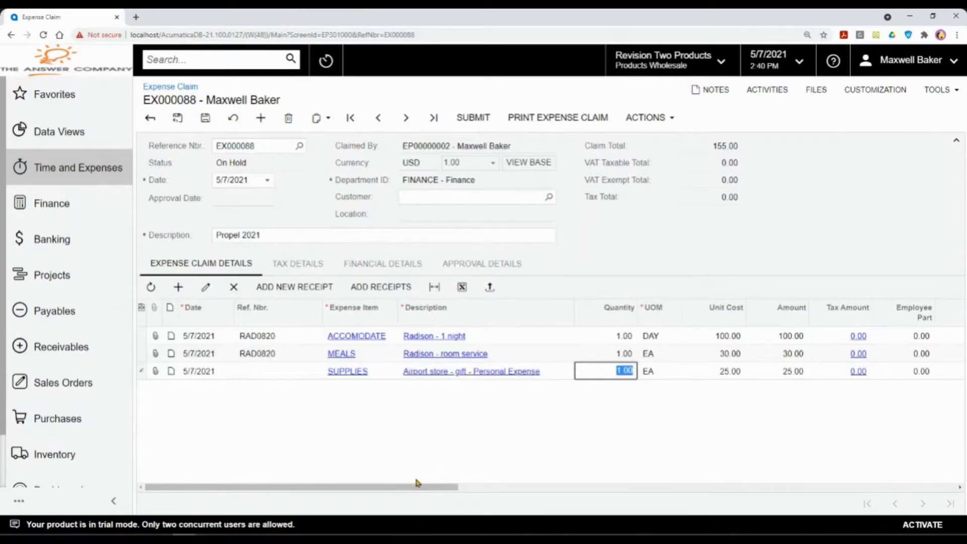
pyautogui.click(681, 487)
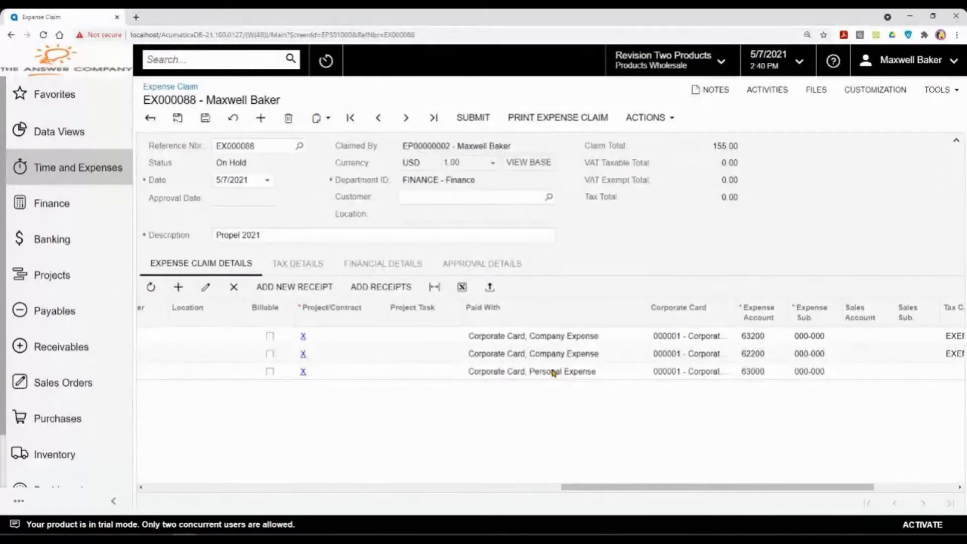
# Step: Confirm expense accounts 63200, 62200 and 63000 on the three lines and save the claim
pyautogui.click(760, 339)
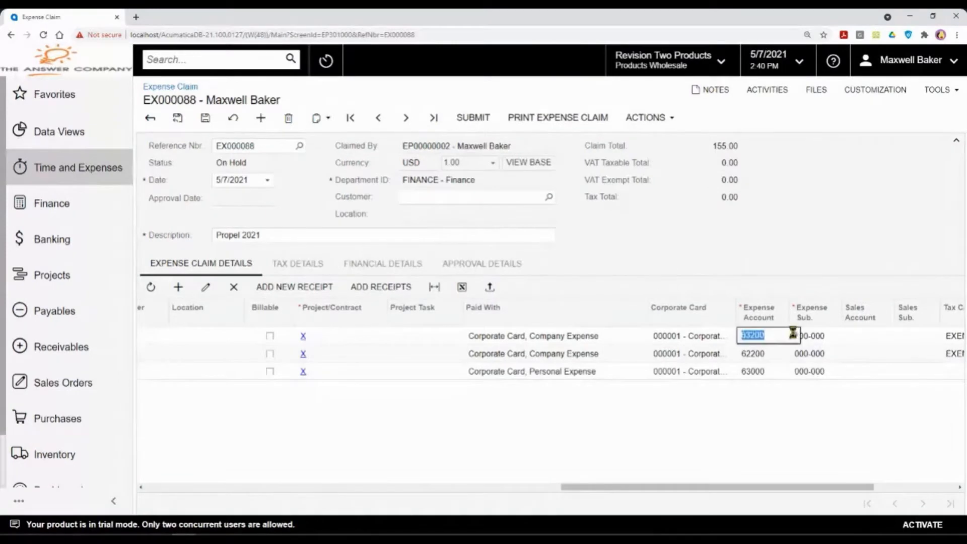
pyautogui.click(795, 336)
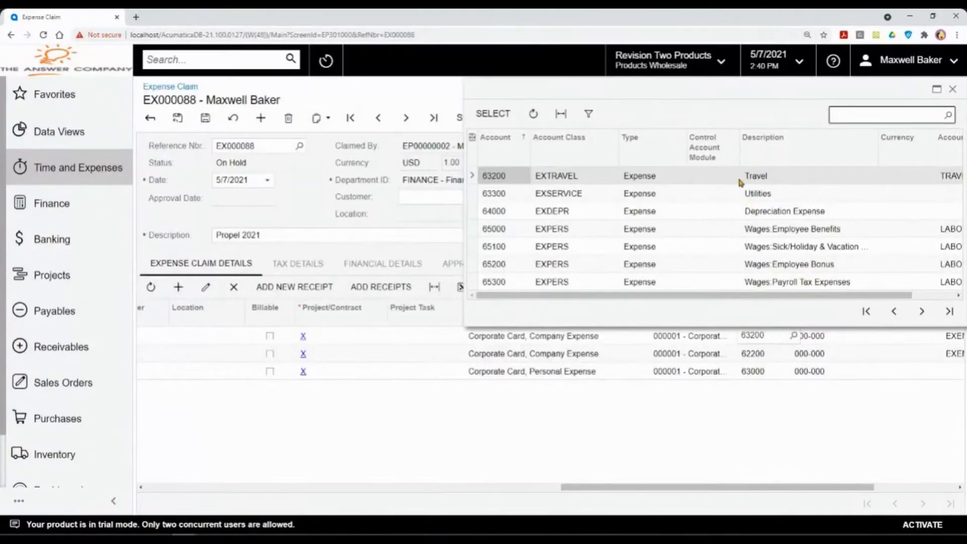
pyautogui.click(760, 353)
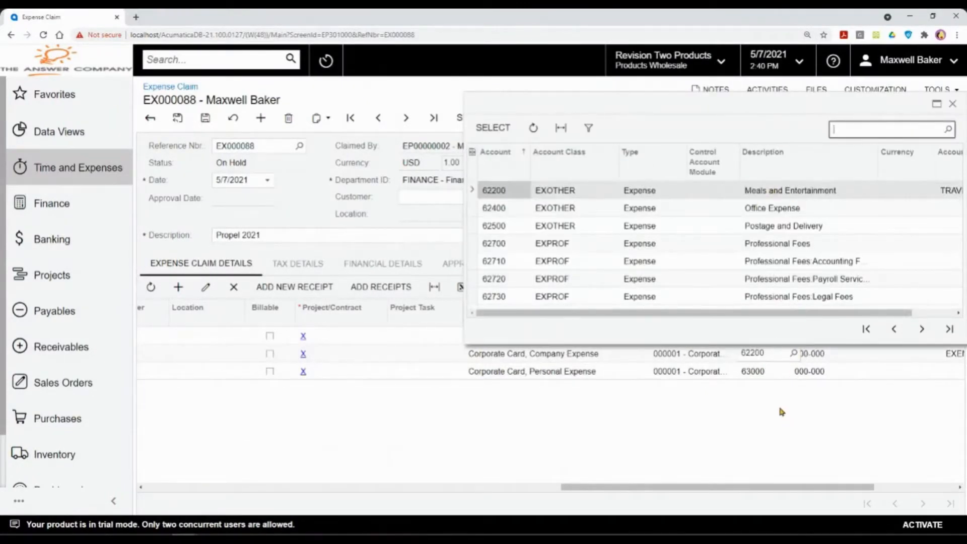
pyautogui.click(781, 411)
pyautogui.moveTo(755, 487); pyautogui.dragTo(303, 443)
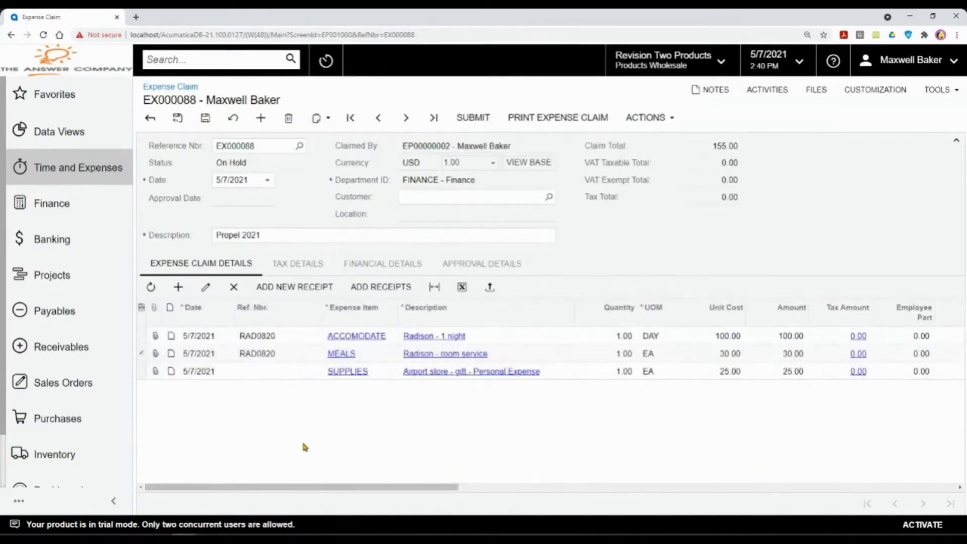
pyautogui.click(205, 117)
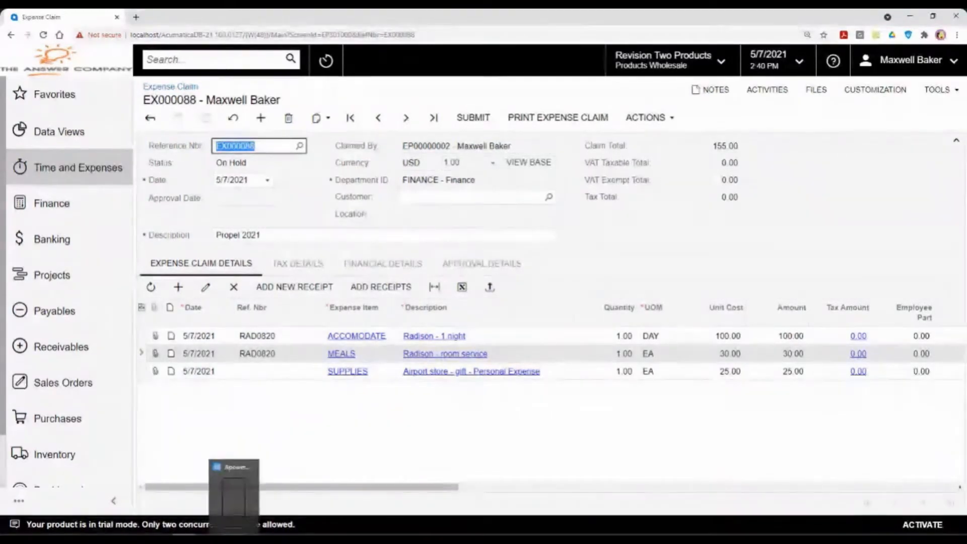
# Step: On the mirrored phone app, start a new expense receipt dated May 7, 2021
pyautogui.click(234, 539)
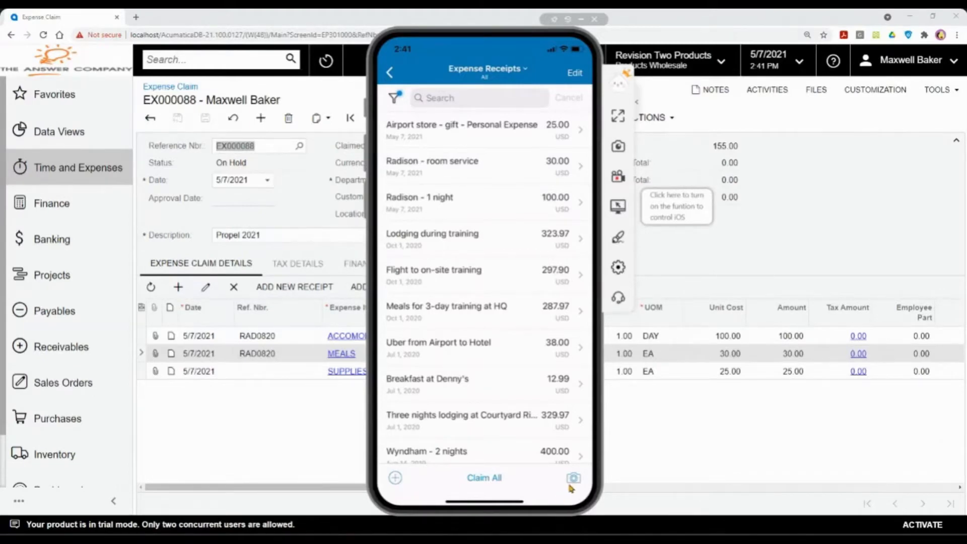
pyautogui.click(403, 473)
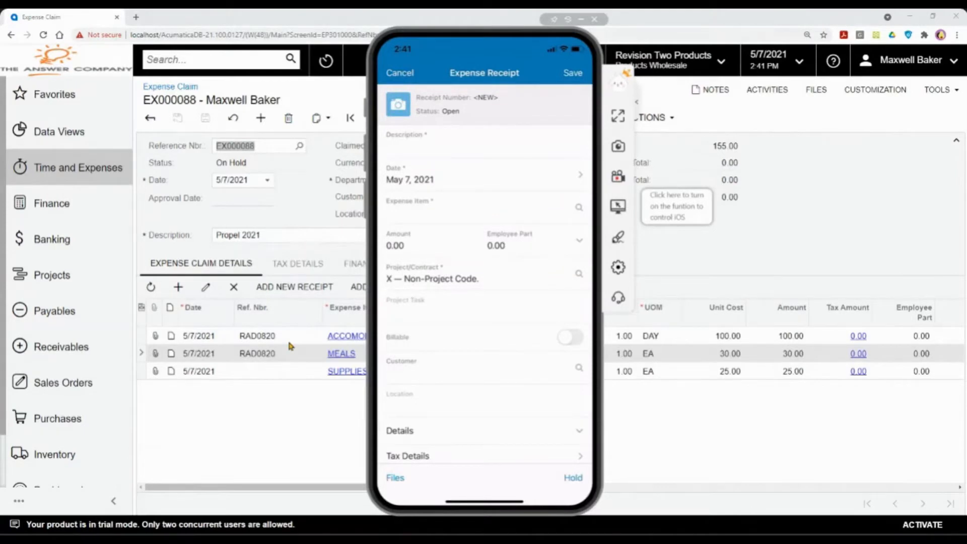
# Step: Fill the receipt with description 'Uber receipt', expense item Business Travel - Air, Train, Miles, amount 40.00
pyautogui.click(425, 160)
pyautogui.doubleClick(424, 153)
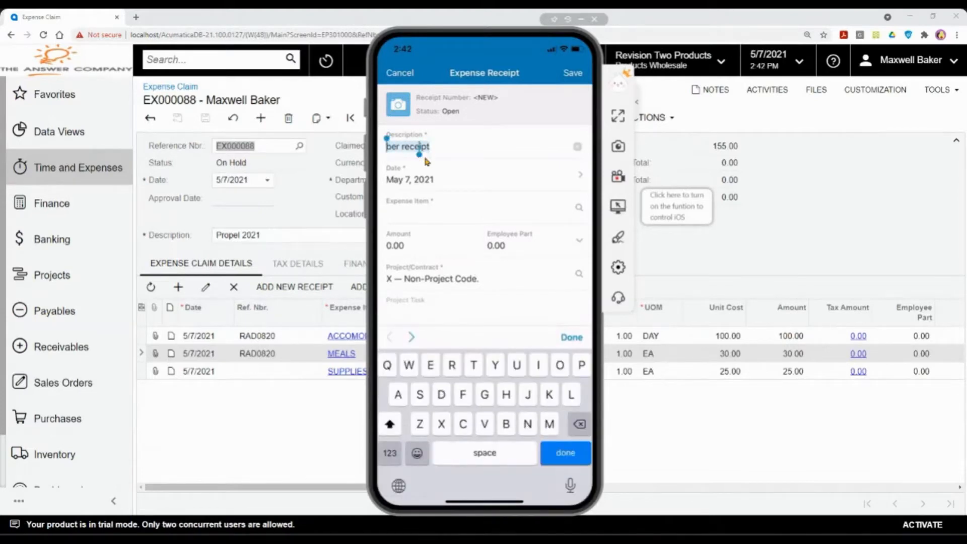
pyautogui.click(425, 161)
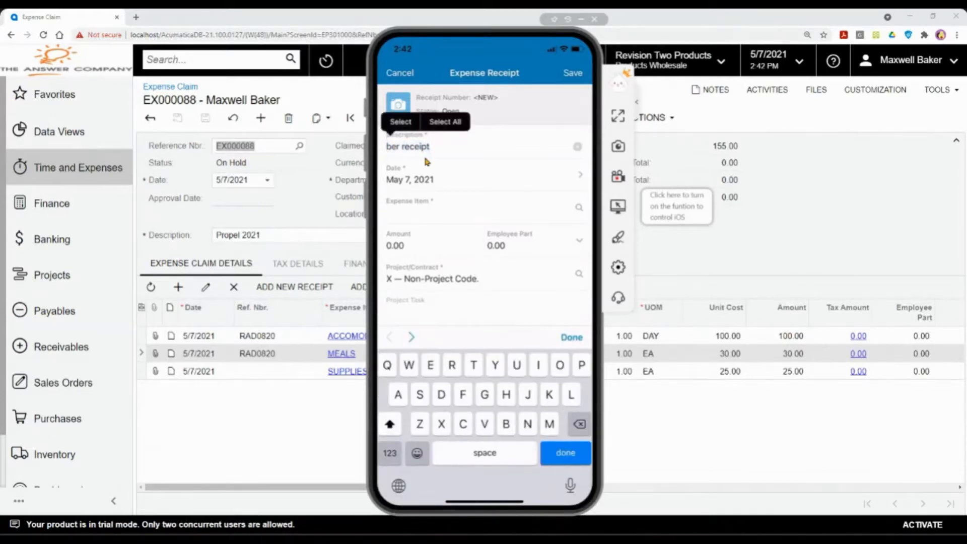
pyautogui.write('U')
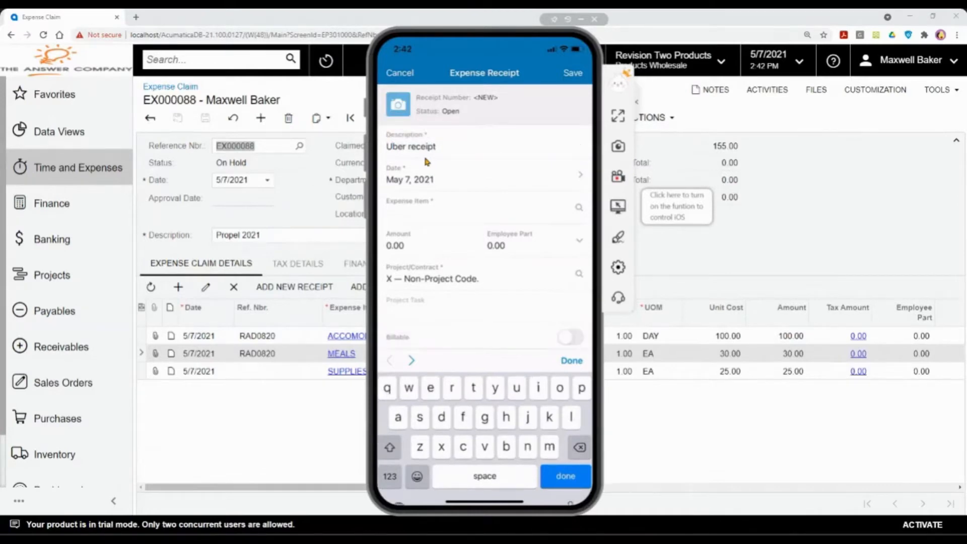
pyautogui.press('Return')
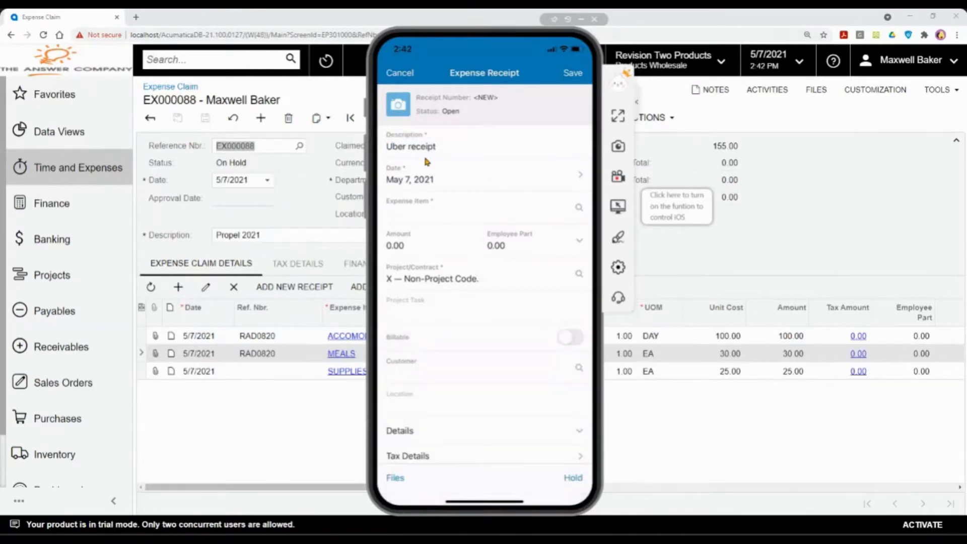
pyautogui.click(446, 180)
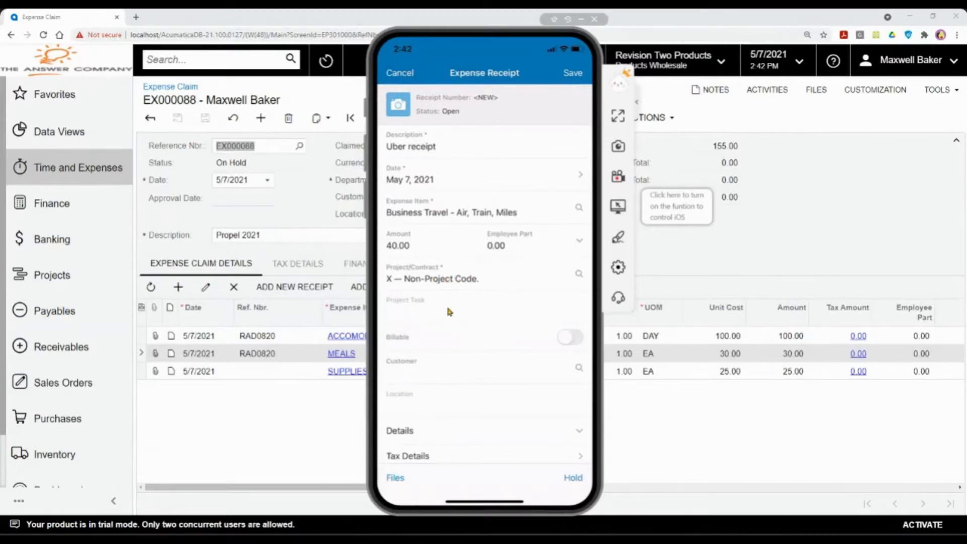
pyautogui.scroll(-2, 450, 311)
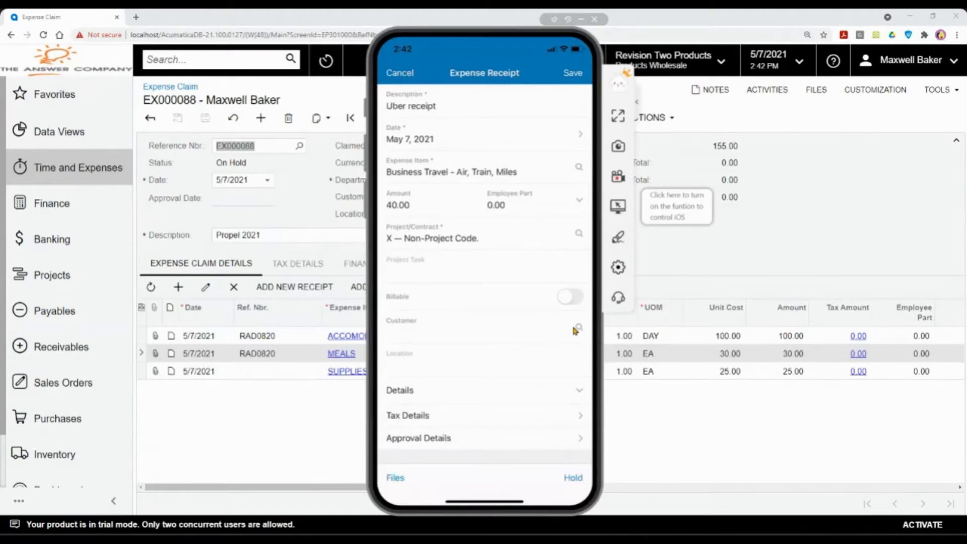
# Step: Set the Uber receipt's Paid With to Personal Account, with no corporate card
pyautogui.click(579, 390)
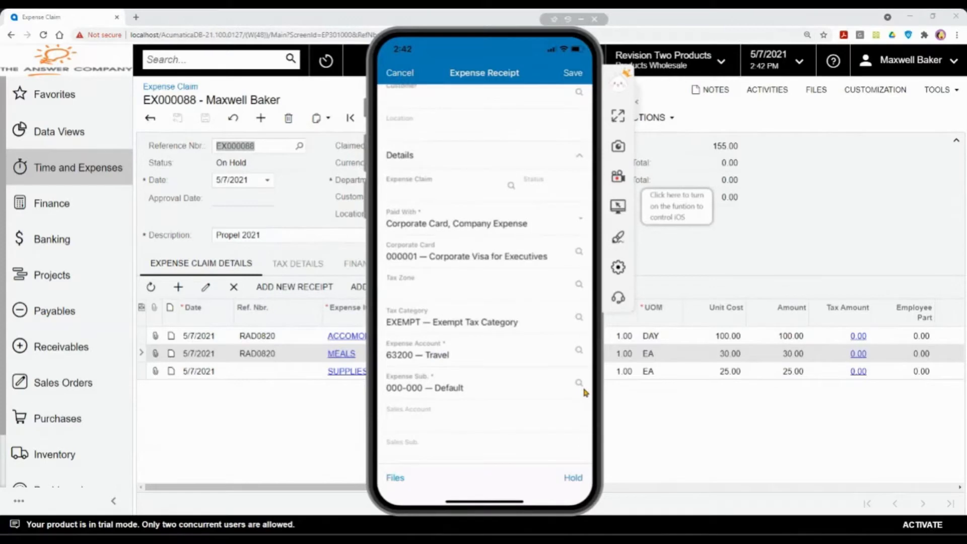
pyautogui.click(447, 220)
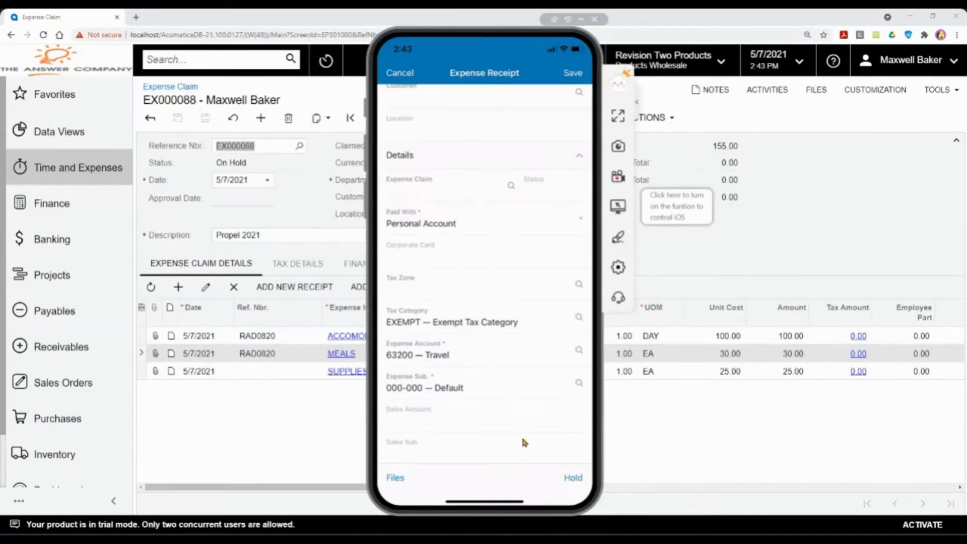
pyautogui.scroll(10, 521, 439)
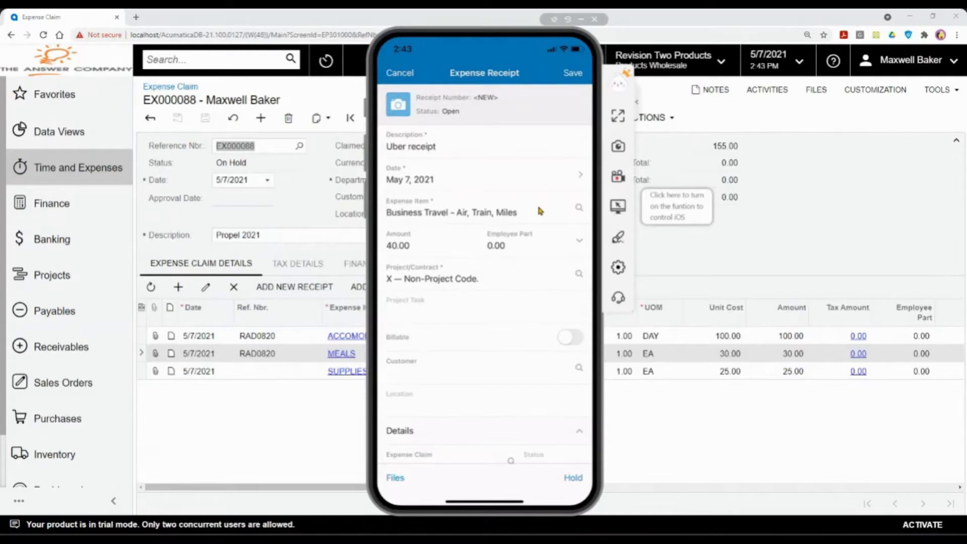
# Step: Save the Uber receipt and add receipt 000279 to claim EX000088 as a 40.00 TRAVEL line
pyautogui.click(583, 83)
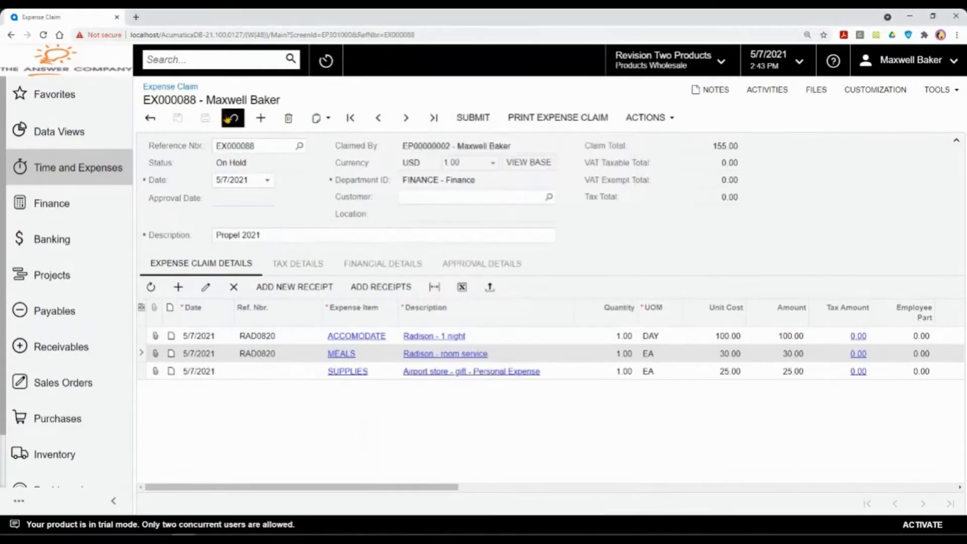
pyautogui.click(232, 118)
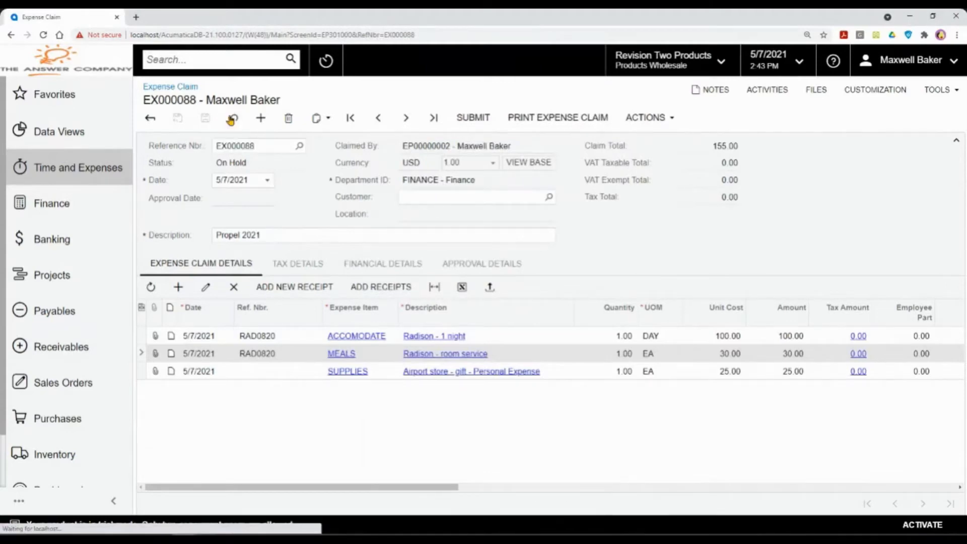
pyautogui.click(384, 288)
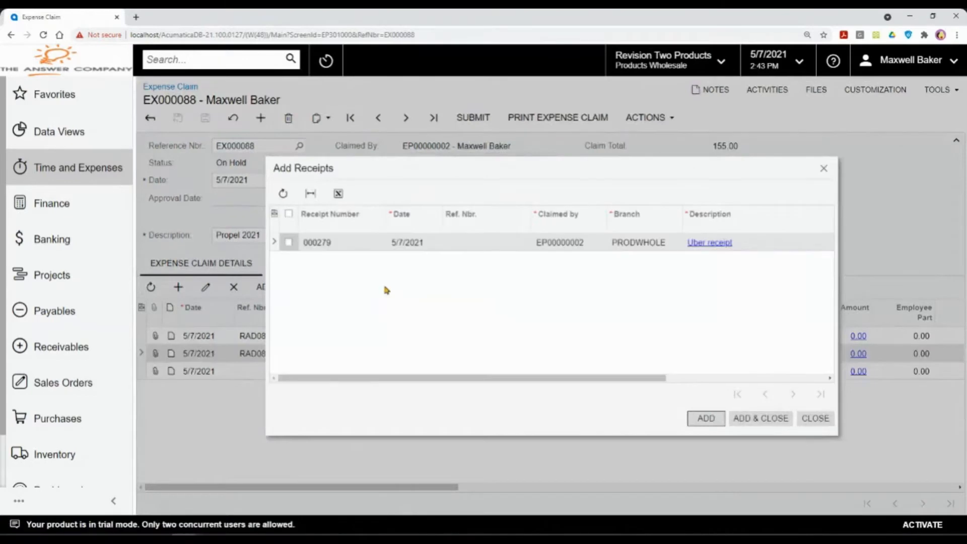
pyautogui.click(288, 242)
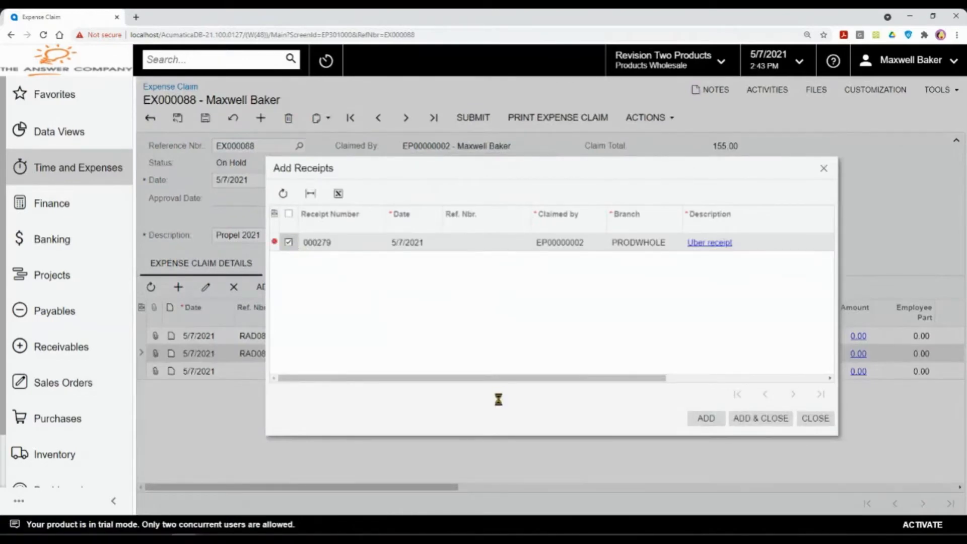
pyautogui.moveTo(507, 381); pyautogui.dragTo(565, 381)
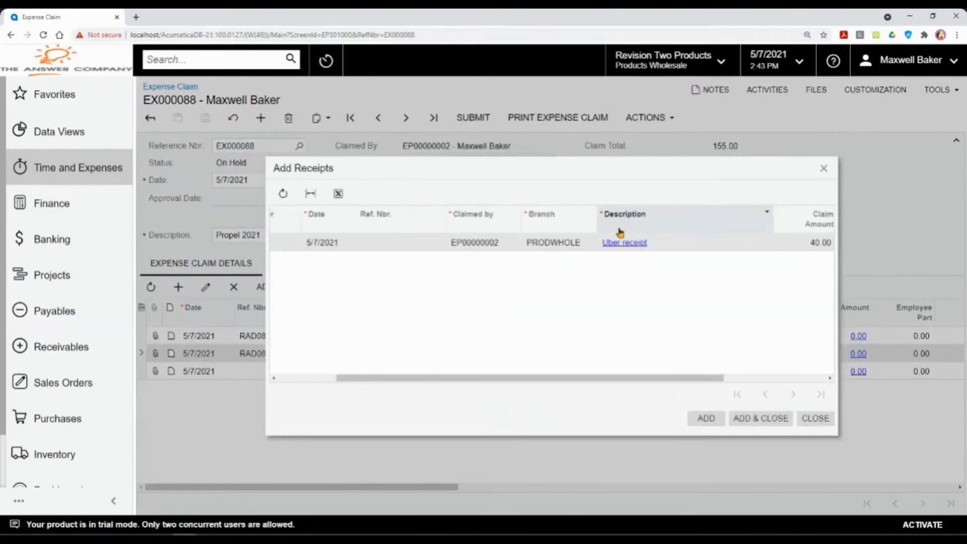
pyautogui.click(760, 418)
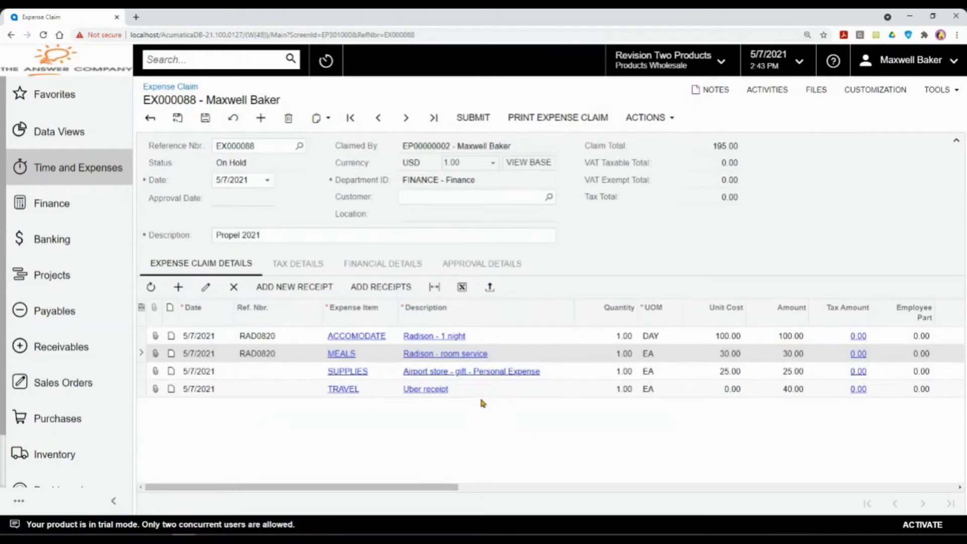
# Step: Save claim EX000088 and verify each line's Paid With, with the Uber line on Personal Account
pyautogui.hotkey('ctrl', 's')
pyautogui.click(799, 393)
pyautogui.moveTo(481, 484); pyautogui.dragTo(823, 514)
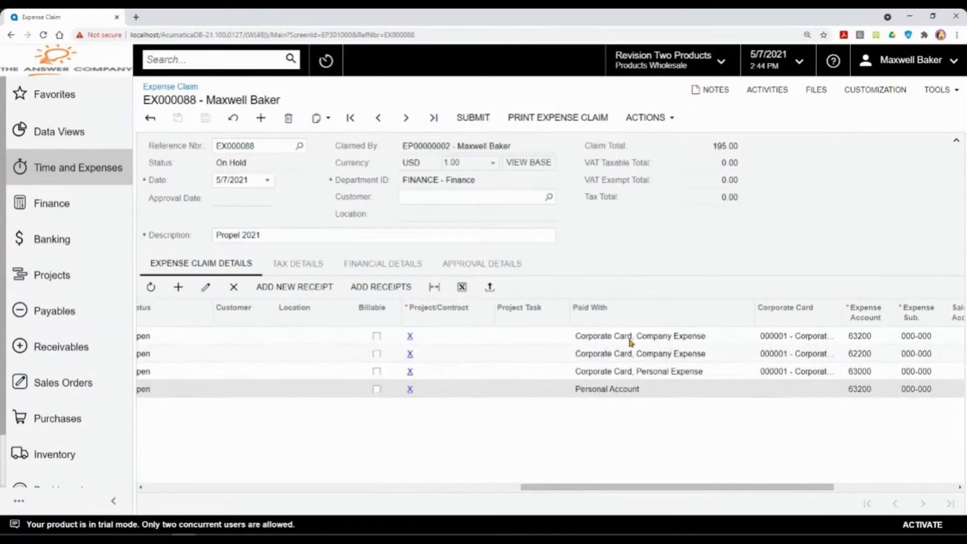
pyautogui.click(721, 334)
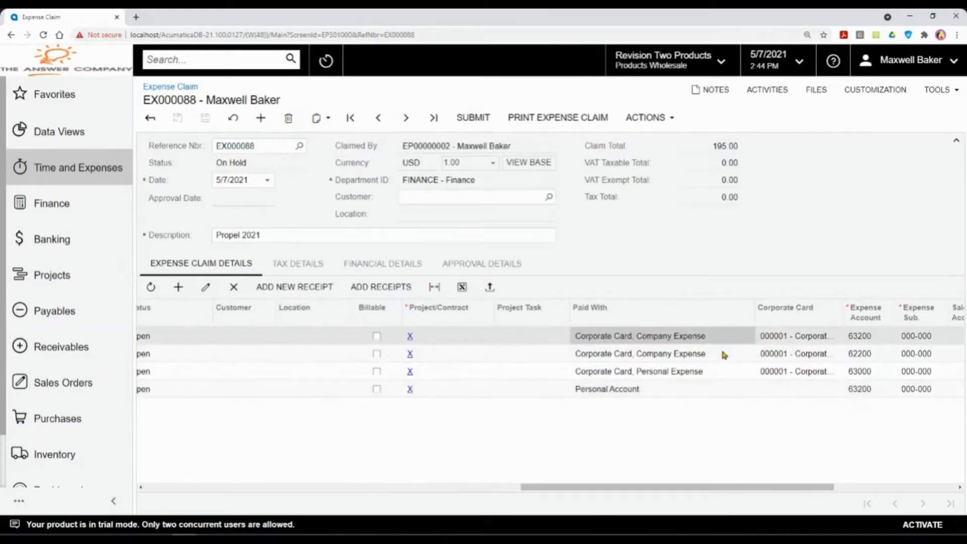
pyautogui.click(720, 351)
pyautogui.click(718, 370)
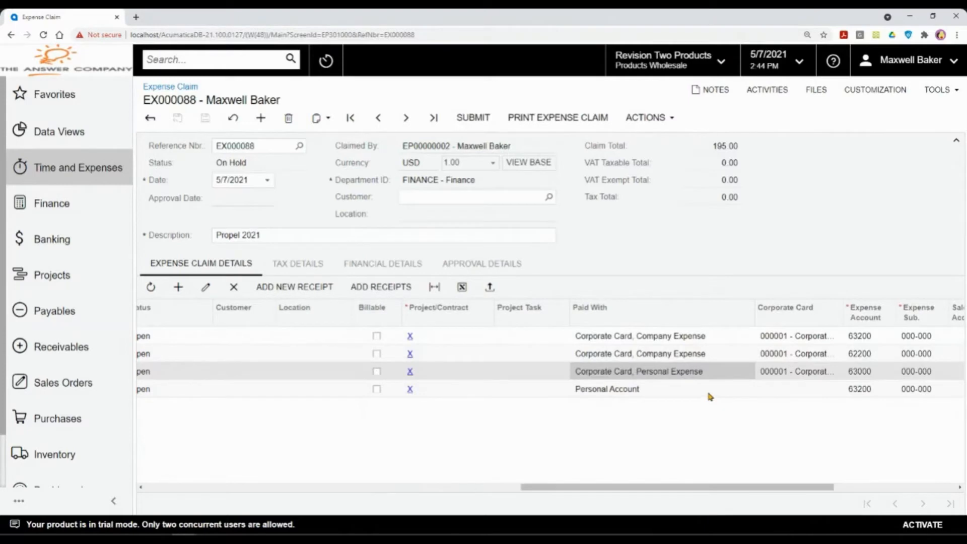
pyautogui.click(707, 388)
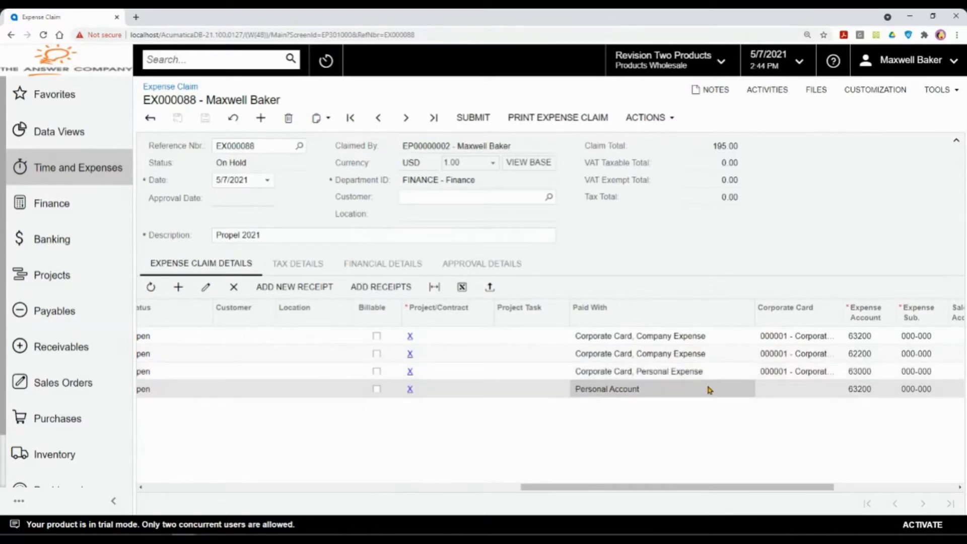
pyautogui.moveTo(686, 487); pyautogui.dragTo(279, 429)
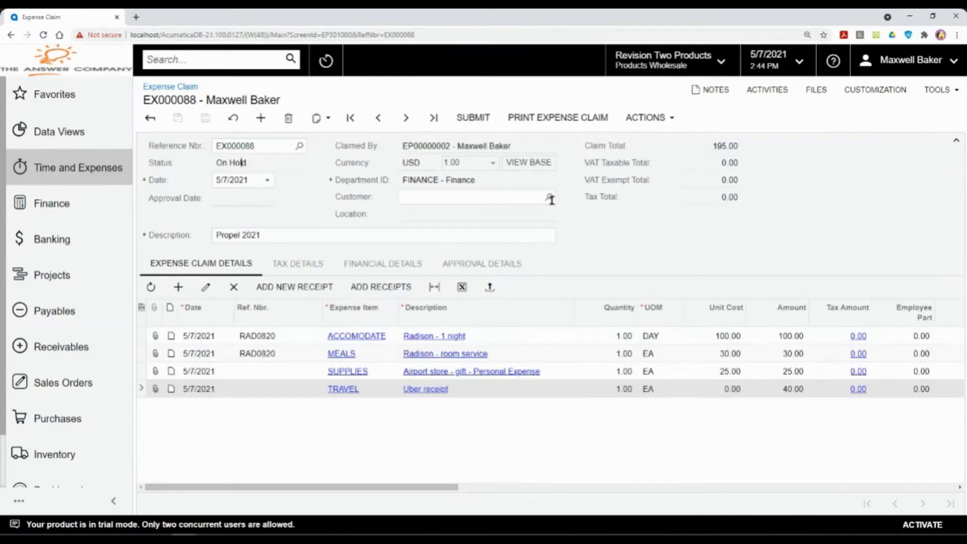
# Step: Submit expense claim EX000088 and confirm the Finance workgroup is its approver
pyautogui.click(488, 117)
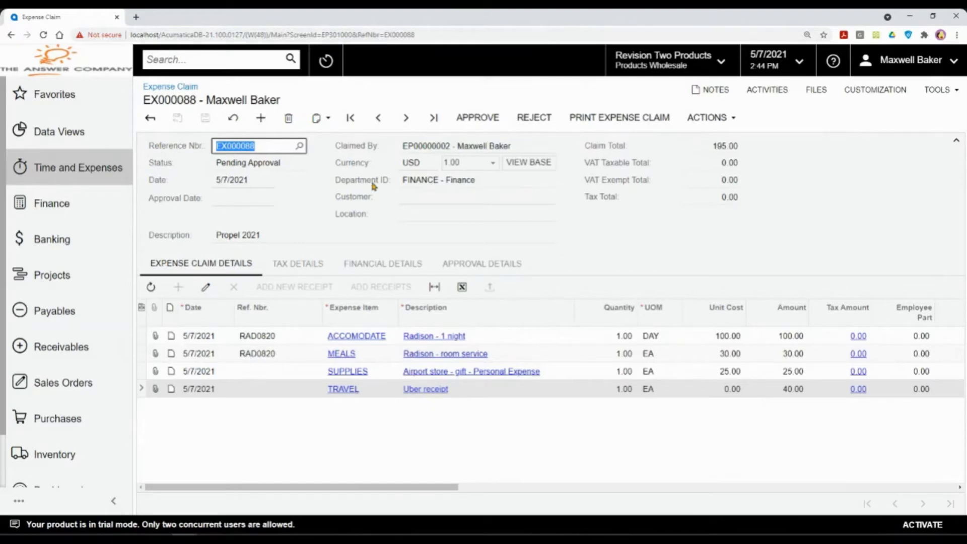
pyautogui.click(513, 261)
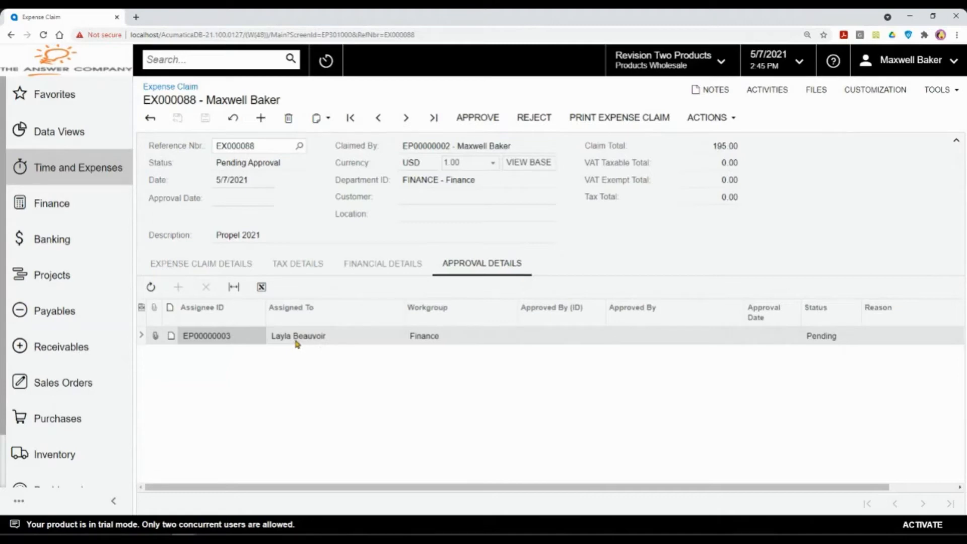
pyautogui.click(225, 261)
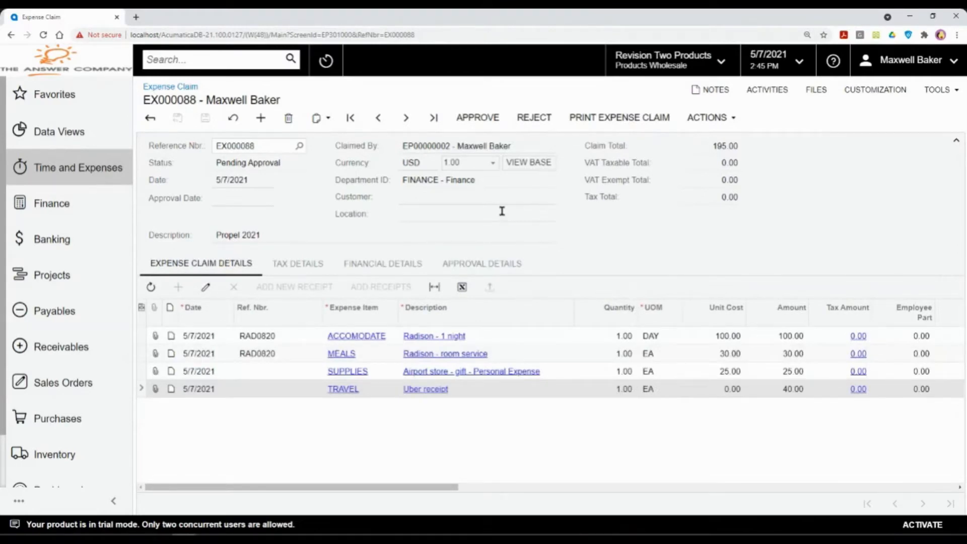
# Step: Approve claim EX000088 with approval date 5/7/2021 and release it
pyautogui.click(483, 119)
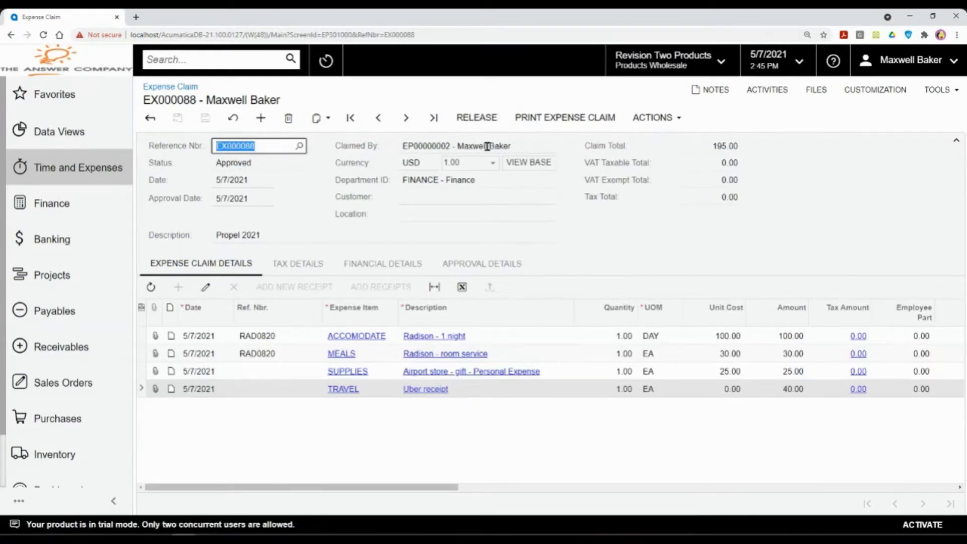
pyautogui.click(254, 163)
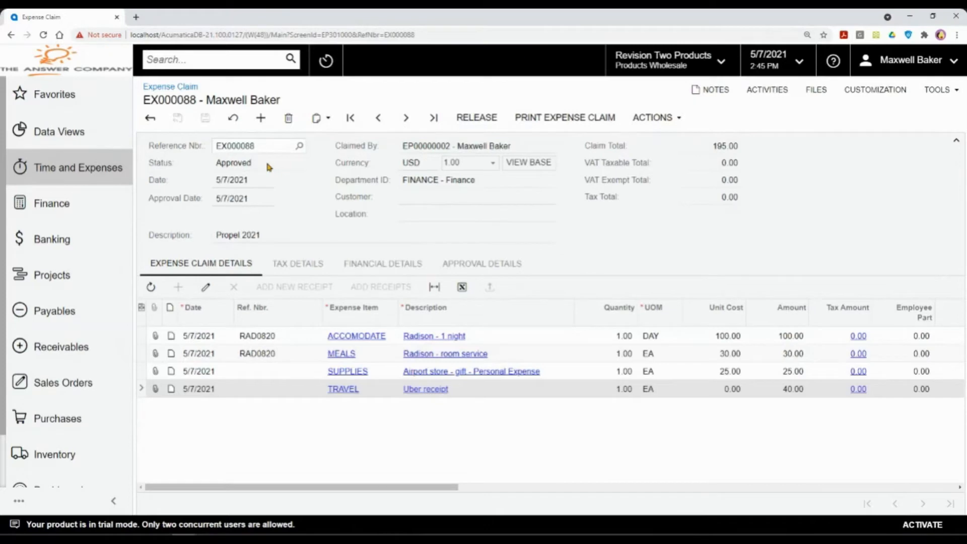
pyautogui.click(474, 125)
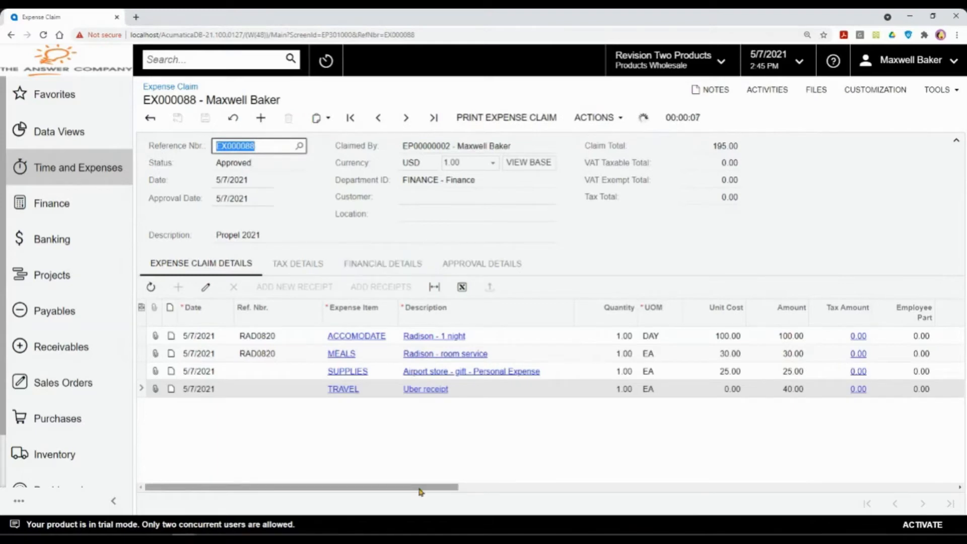
# Step: Check the claim lines' release statuses, then review the linked AP bill, debit adjustment and quick checks
pyautogui.moveTo(423, 486); pyautogui.dragTo(622, 498)
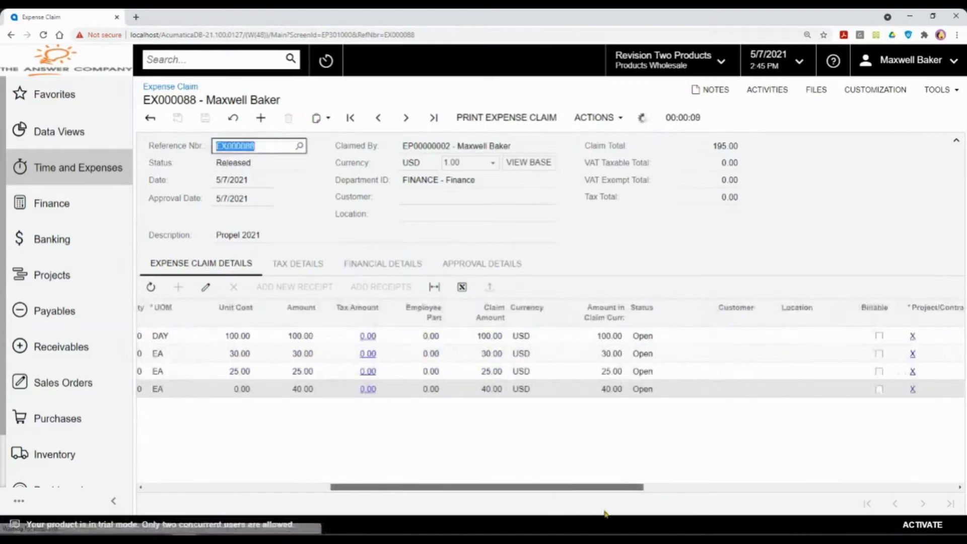
pyautogui.click(661, 337)
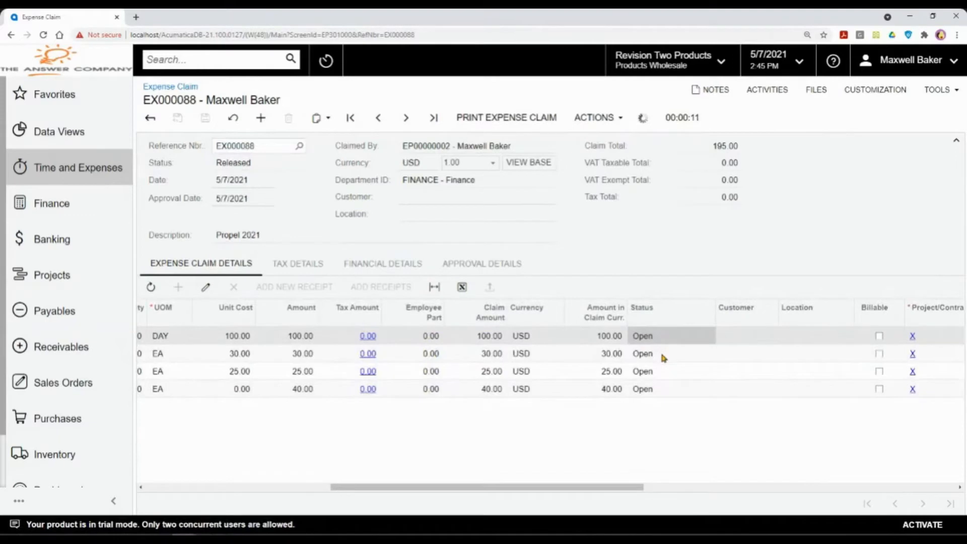
pyautogui.click(662, 355)
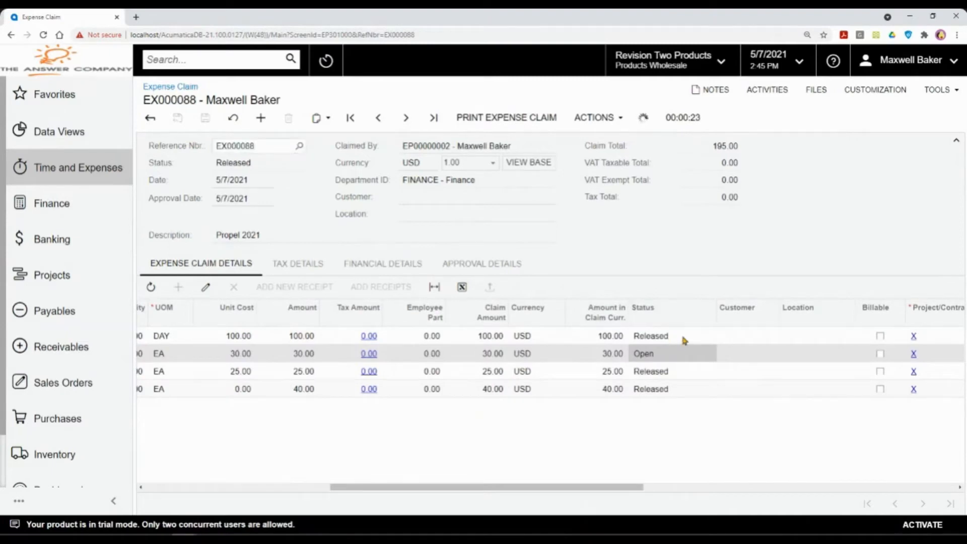
pyautogui.click(684, 337)
pyautogui.click(689, 356)
pyautogui.click(371, 267)
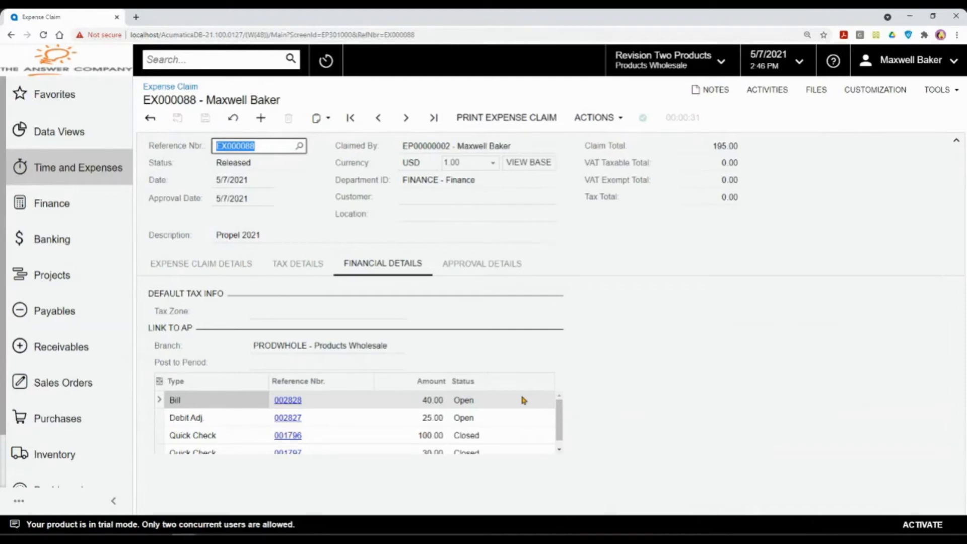
pyautogui.click(521, 418)
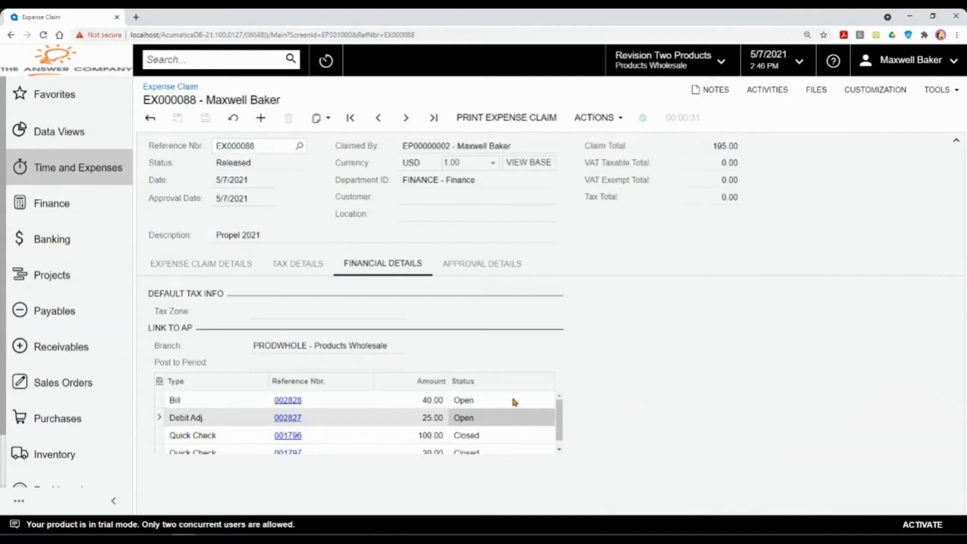
pyautogui.click(514, 401)
pyautogui.click(517, 418)
pyautogui.click(524, 436)
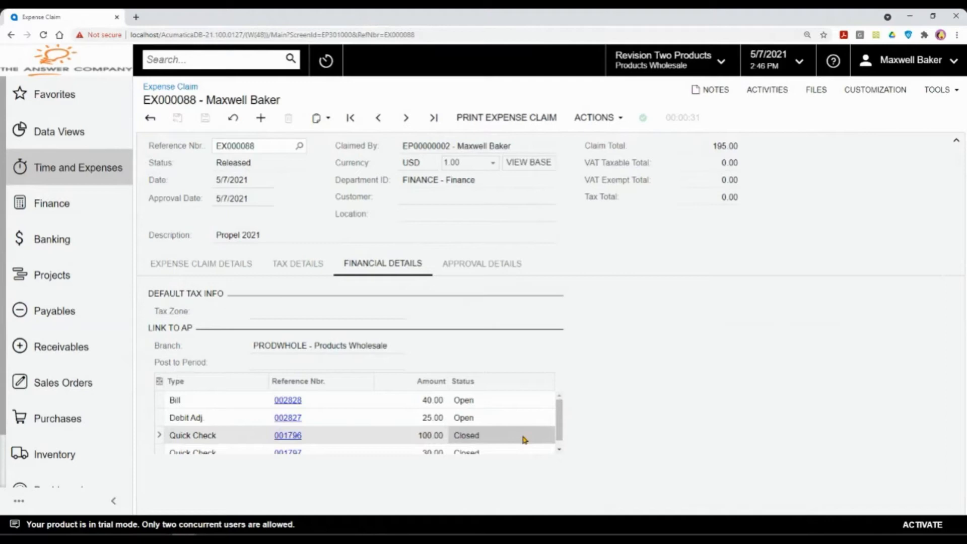
pyautogui.scroll(-1, 483, 436)
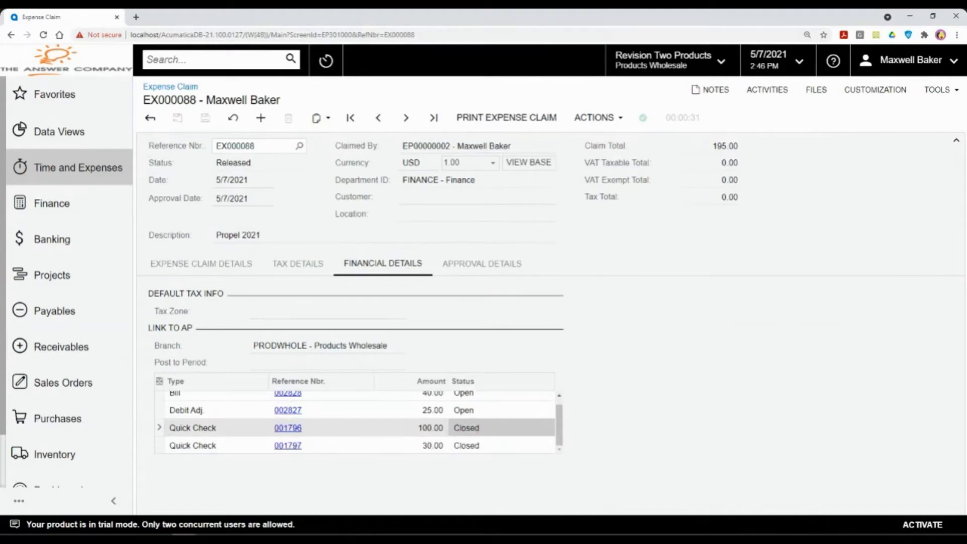
pyautogui.hotkey('alt', 'Tab')
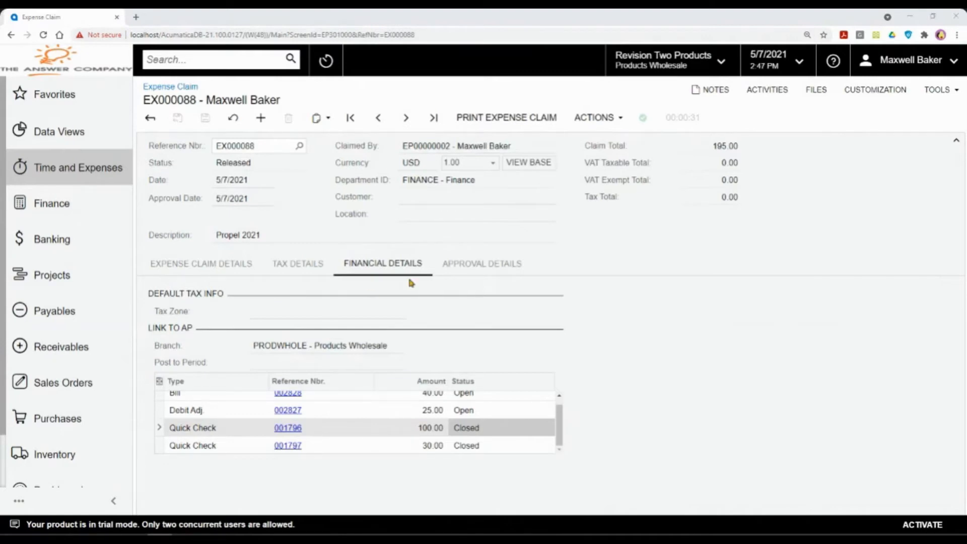
pyautogui.click(229, 60)
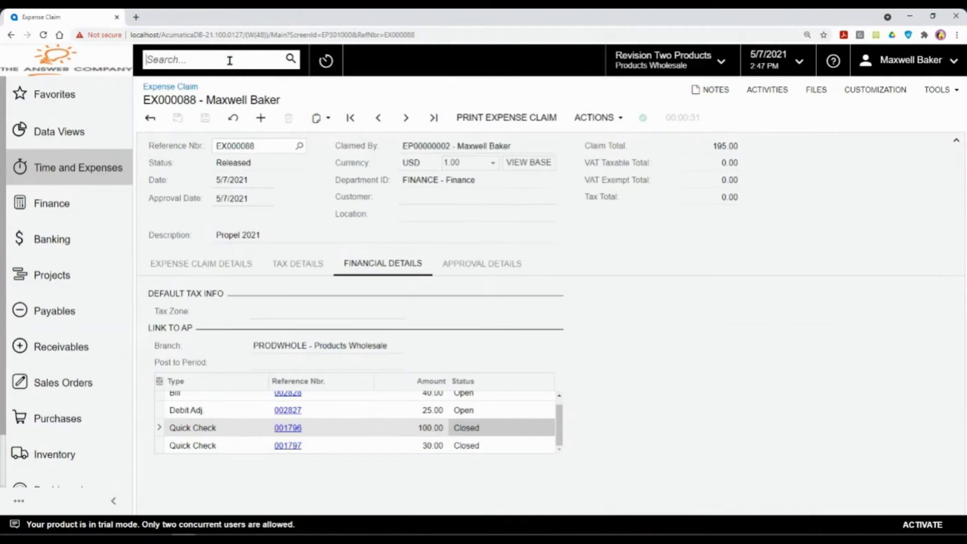
# Step: Open Import Bank Transactions and Process Bank Transactions each in its own browser tab
pyautogui.write('im')
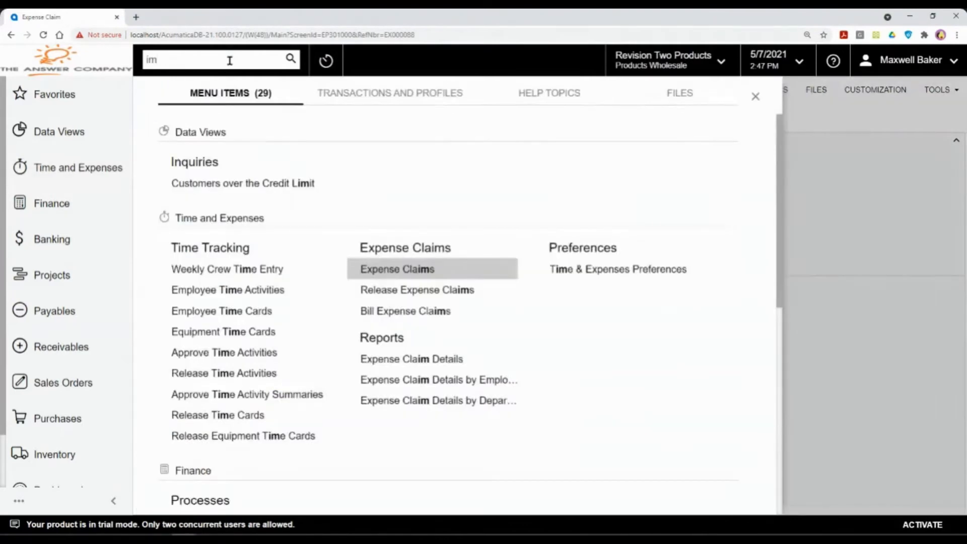
pyautogui.write('port bank')
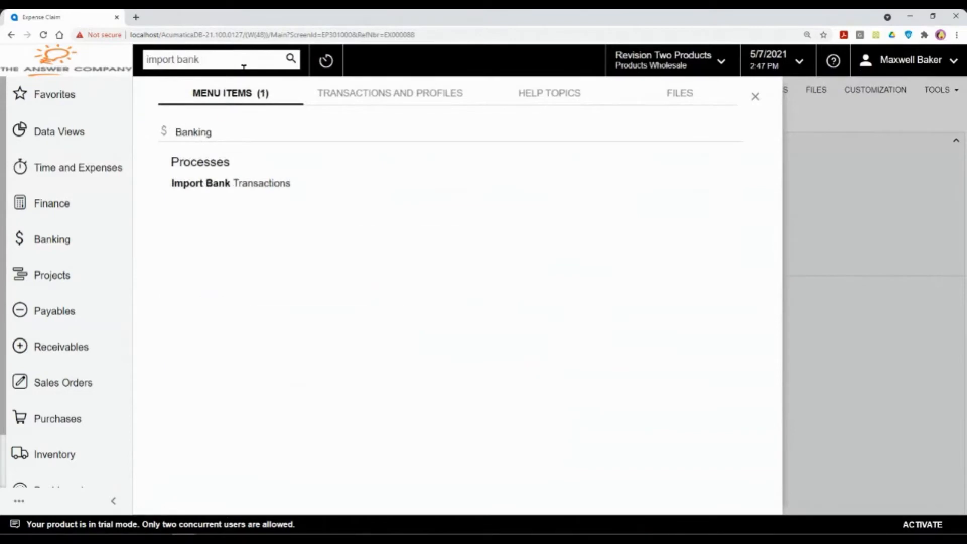
pyautogui.rightClick(223, 182)
pyautogui.click(228, 207)
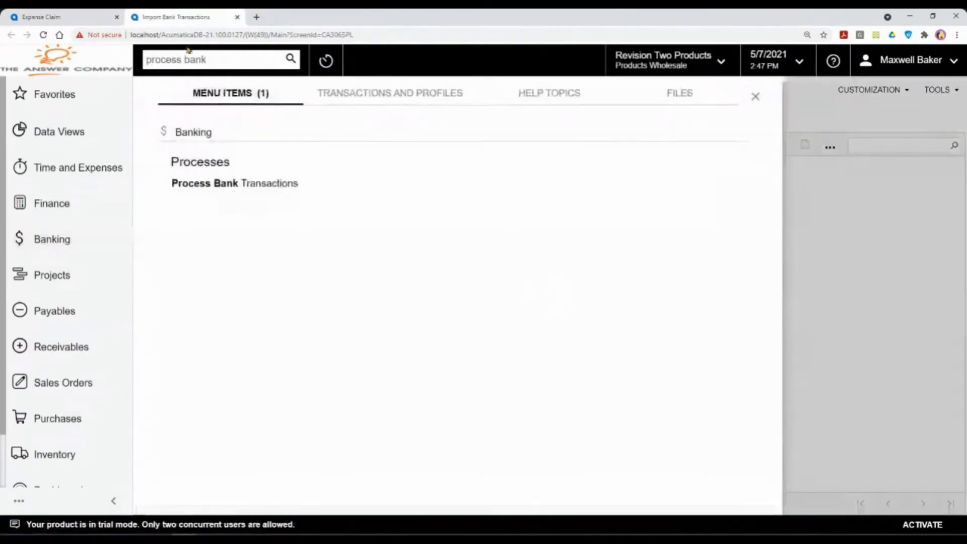
pyautogui.keyDown('ctrl'); pyautogui.click(224, 184); pyautogui.keyUp('ctrl')
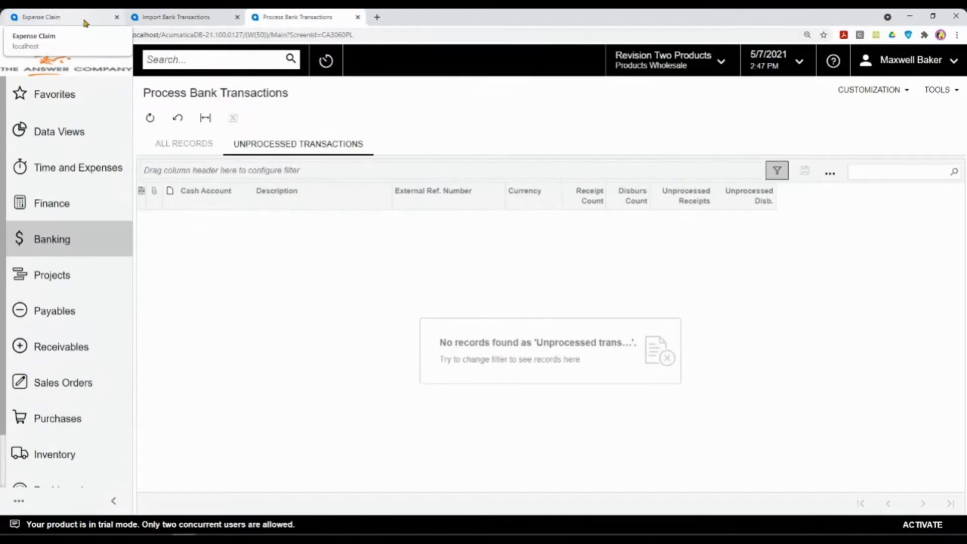
# Step: Open Reconciliation Statements in a new tab and add a blank statement in Import Bank Transactions
pyautogui.click(195, 23)
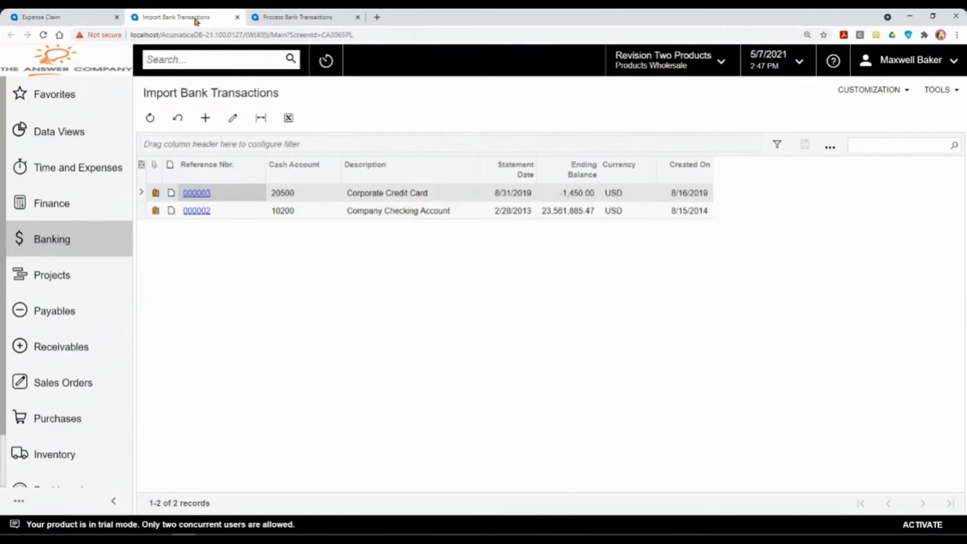
pyautogui.click(281, 22)
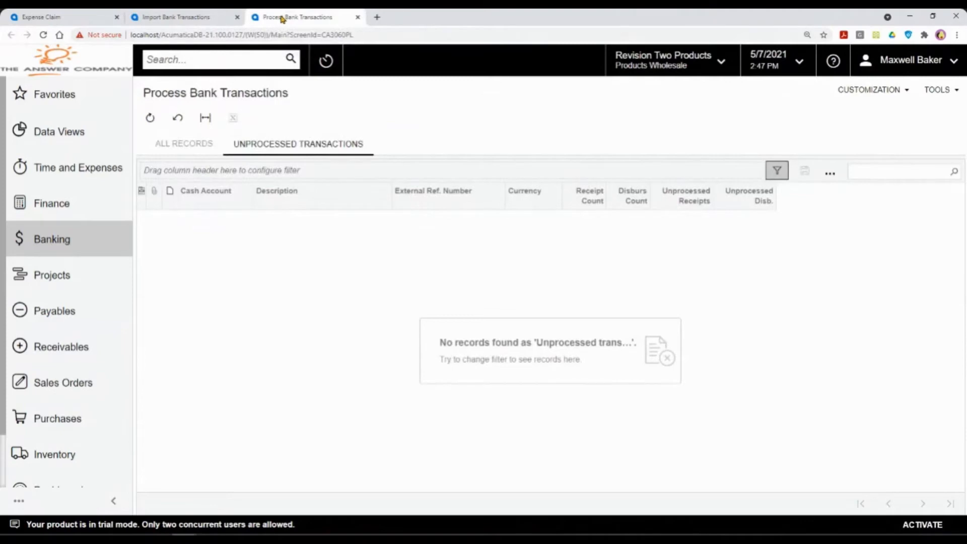
pyautogui.click(242, 59)
pyautogui.write('red')
pyautogui.write('oncil')
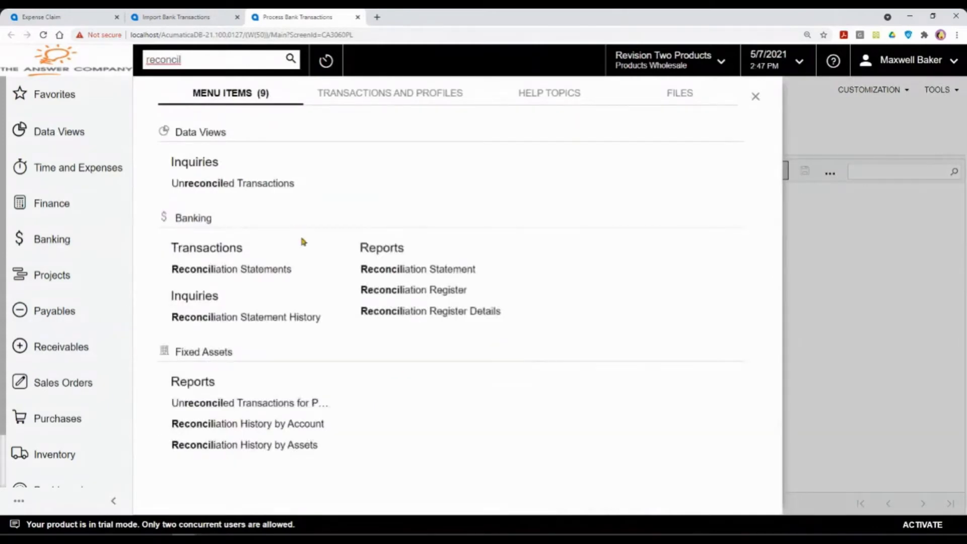
pyautogui.rightClick(248, 270)
pyautogui.click(209, 289)
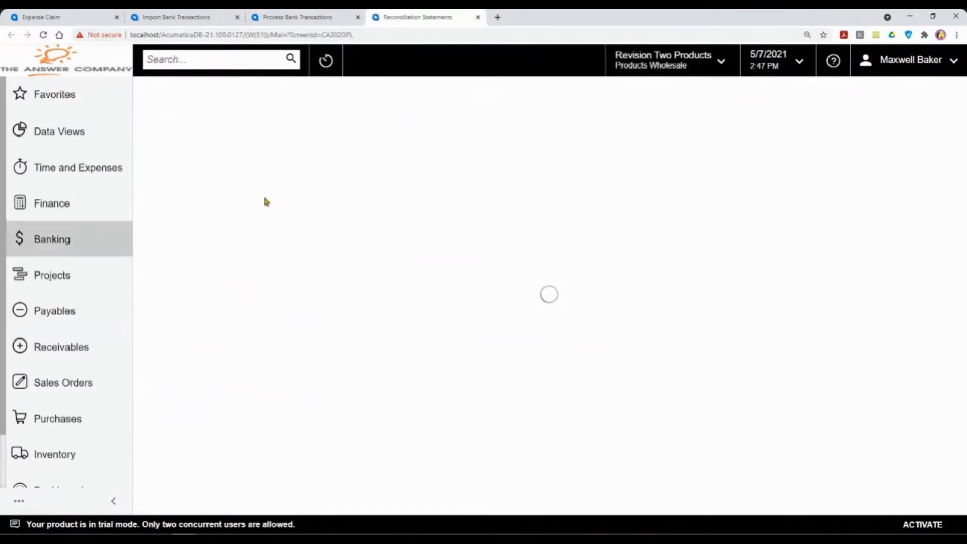
pyautogui.click(194, 16)
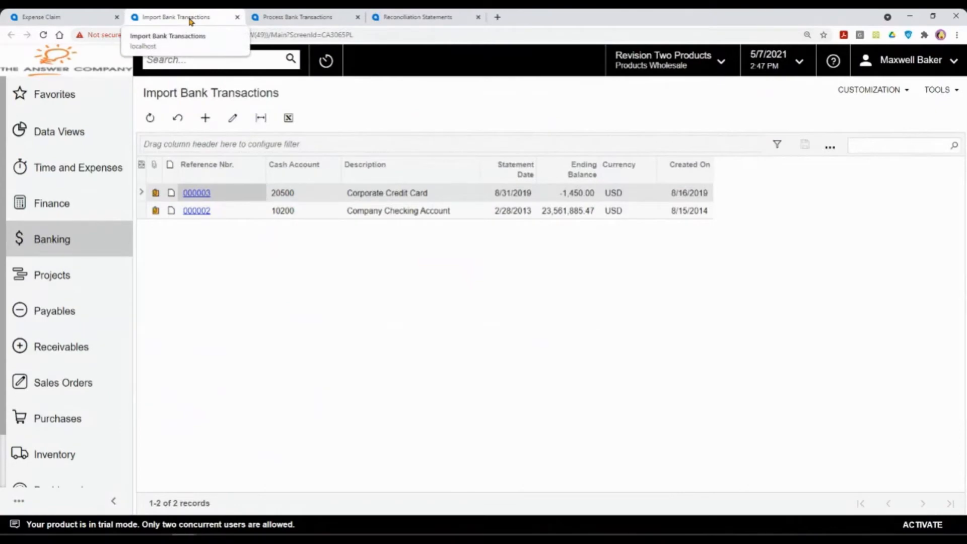
pyautogui.click(204, 118)
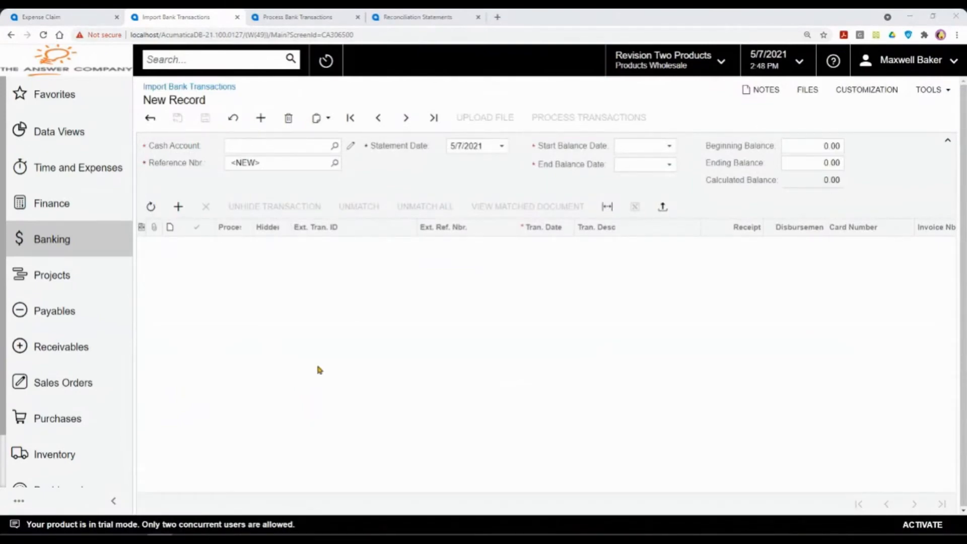
# Step: Save statement 000004 for cash account 20500 Corporate Credit Card with end balance date 5/7/2021
pyautogui.click(335, 147)
pyautogui.doubleClick(410, 391)
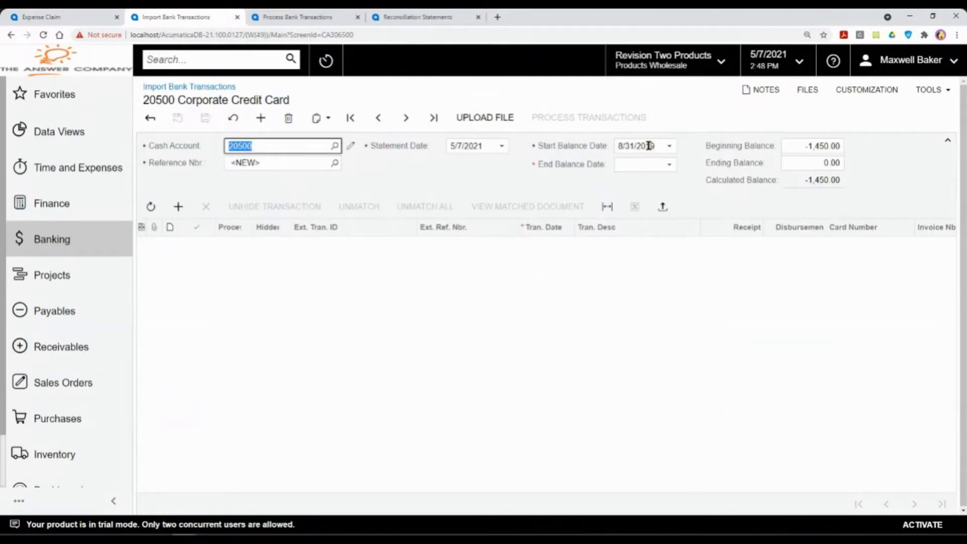
pyautogui.click(653, 163)
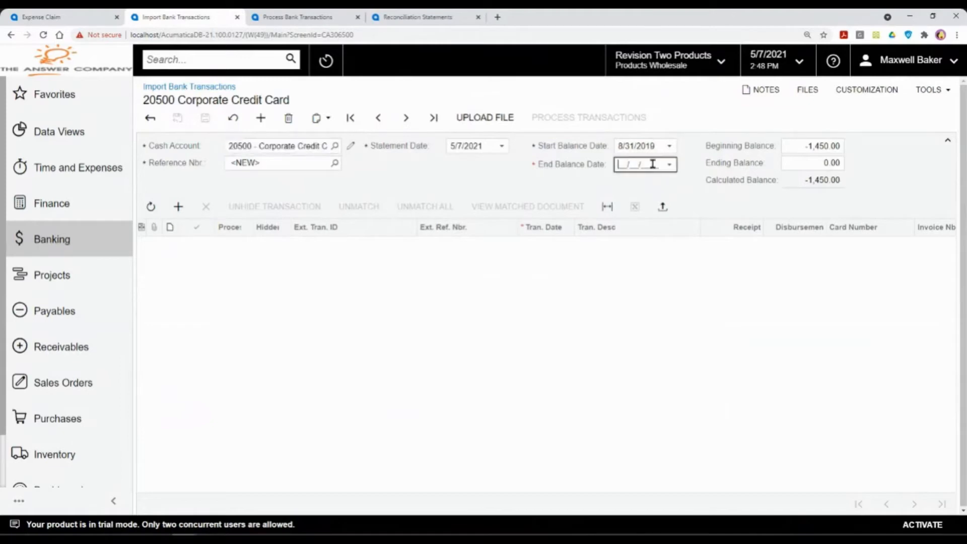
pyautogui.click(669, 165)
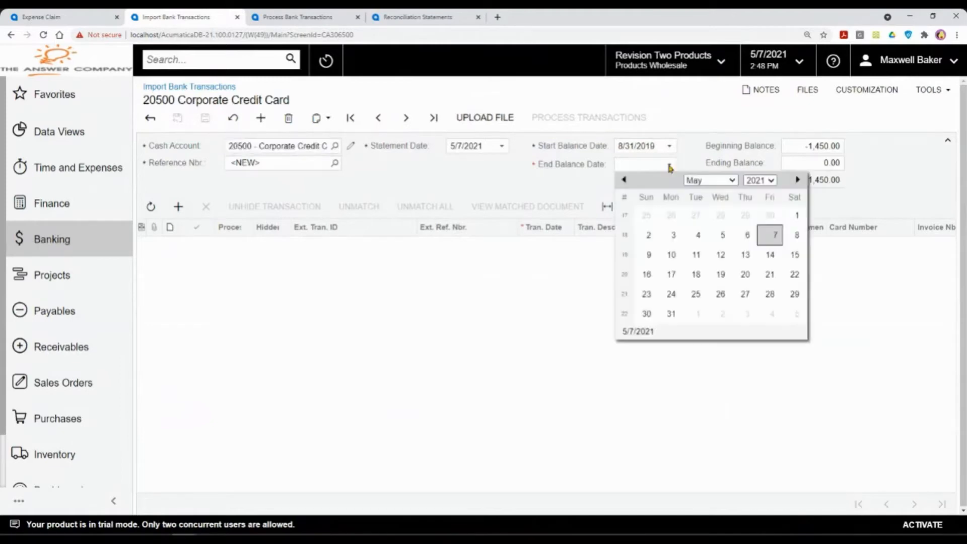
pyautogui.click(769, 235)
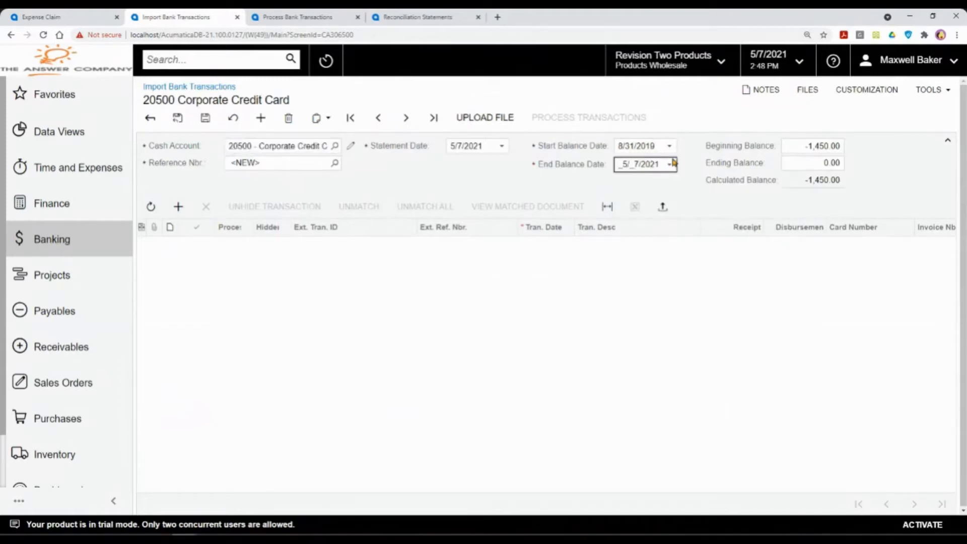
pyautogui.click(203, 119)
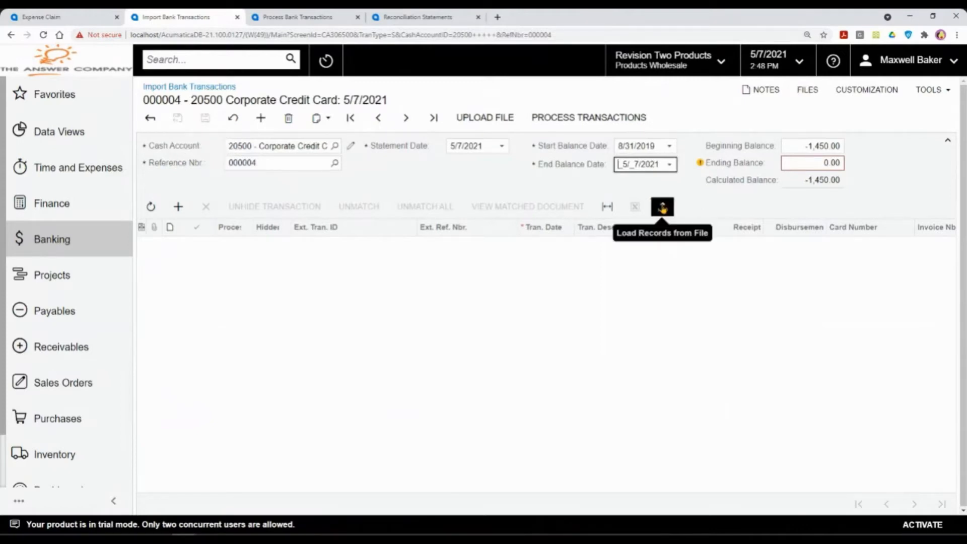
pyautogui.click(663, 206)
# Step: Import the four card transactions from CIBC_CorpCard Transction_2020-08.xlsx using default settings and column mapping
pyautogui.click(506, 295)
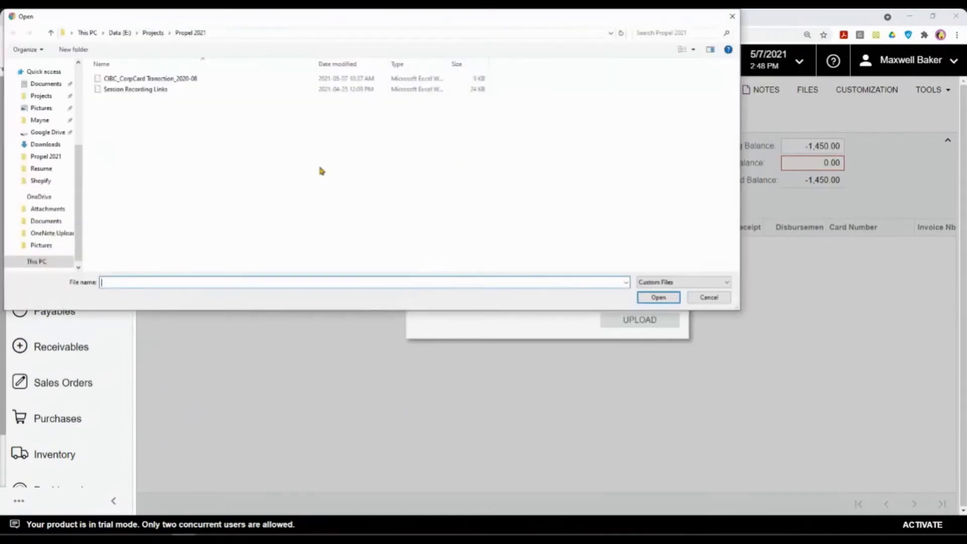
pyautogui.click(191, 81)
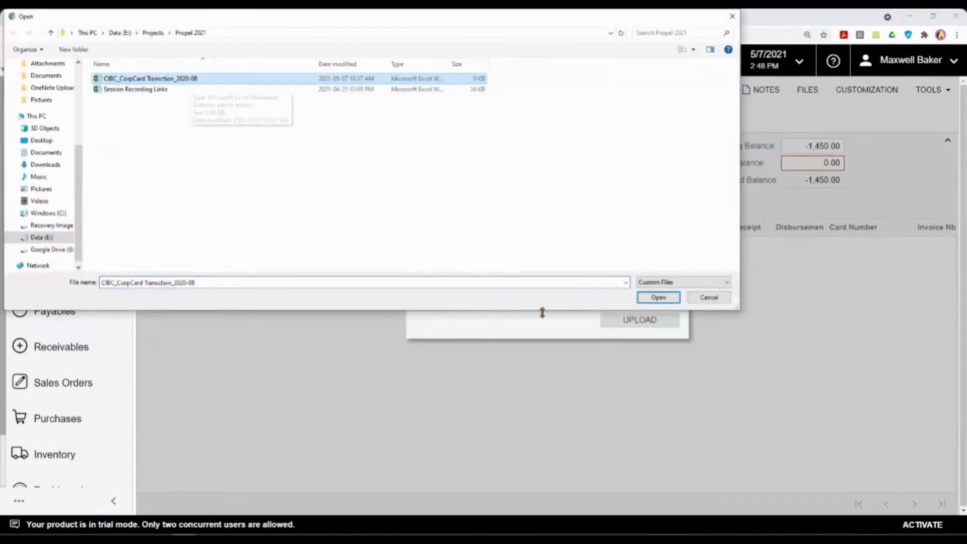
pyautogui.click(658, 297)
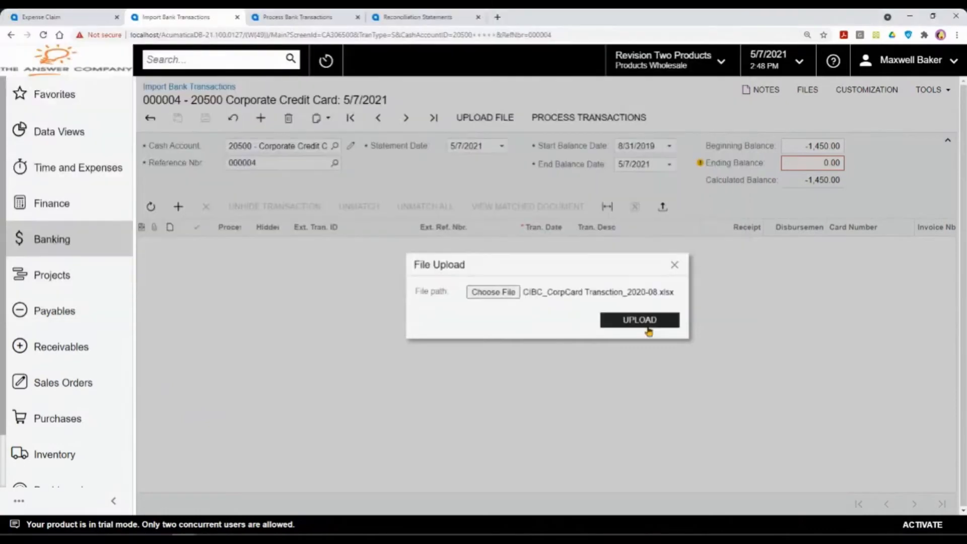
pyautogui.click(651, 324)
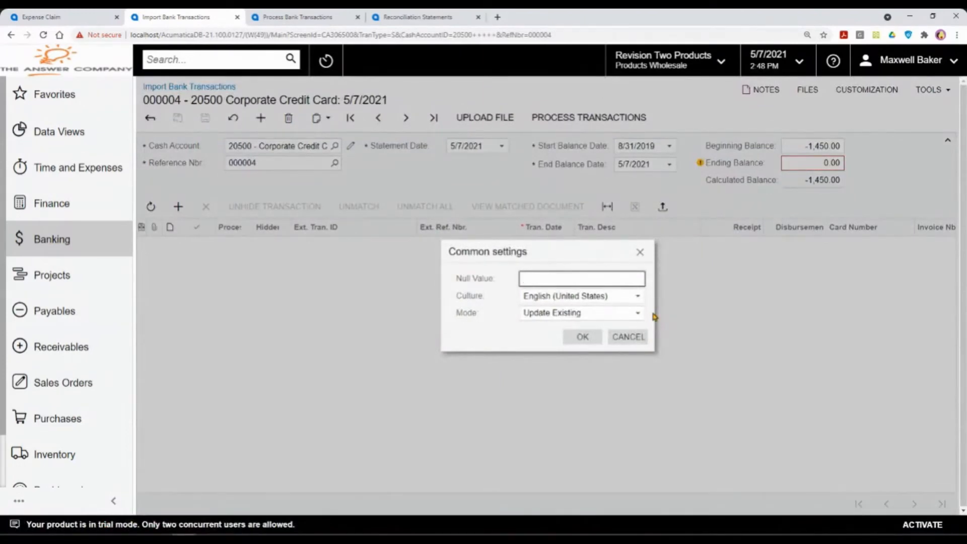
pyautogui.click(582, 338)
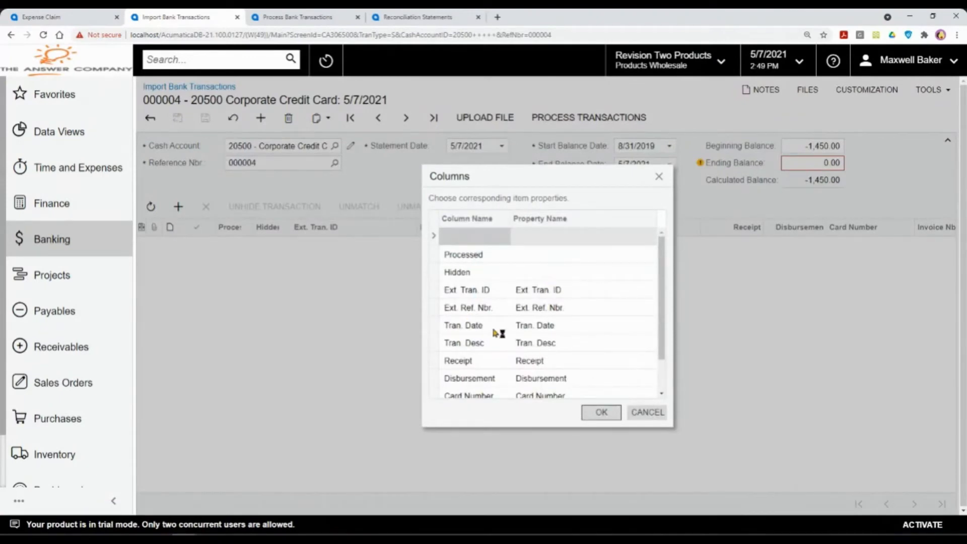
pyautogui.scroll(-2, 490, 317)
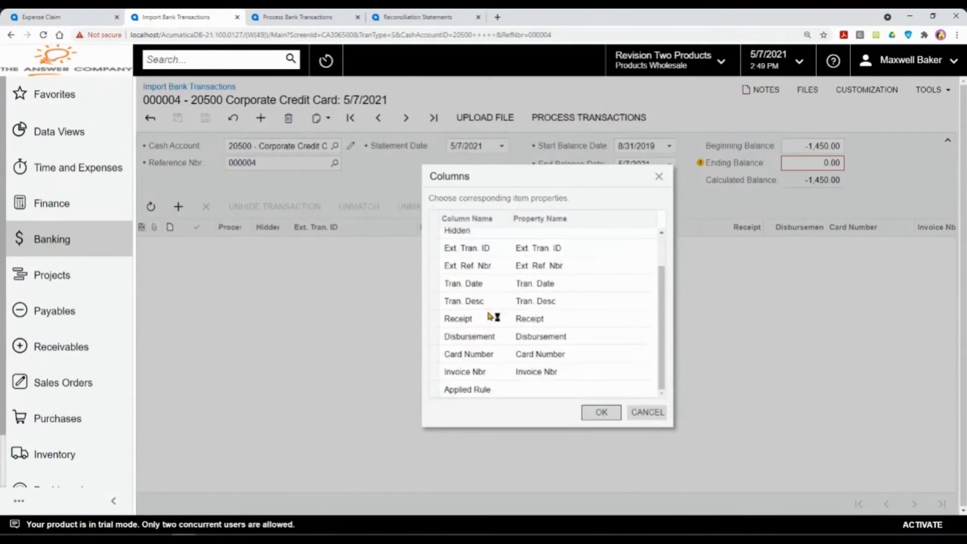
pyautogui.click(599, 415)
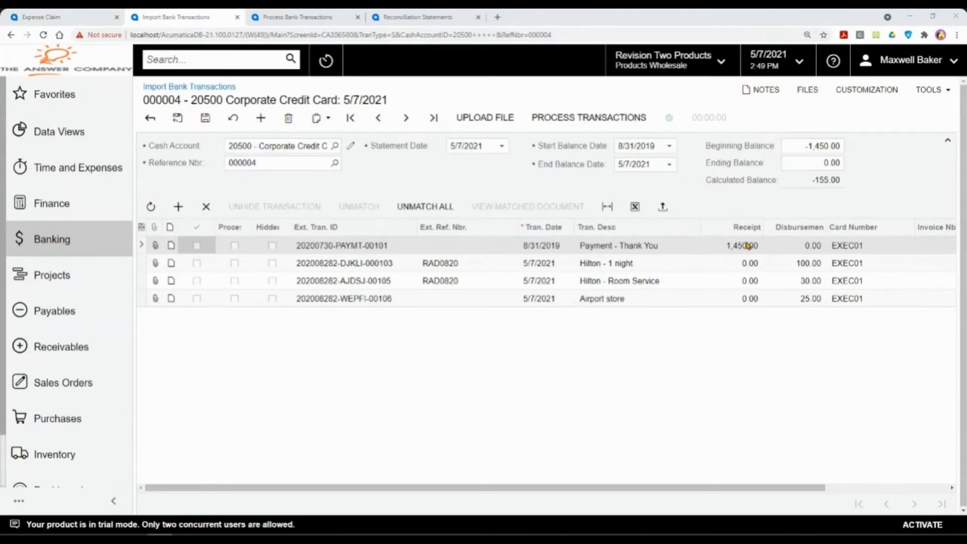
# Step: Review the Hilton and Airport store rows, then save an ending balance of -155.00
pyautogui.click(813, 264)
pyautogui.click(814, 282)
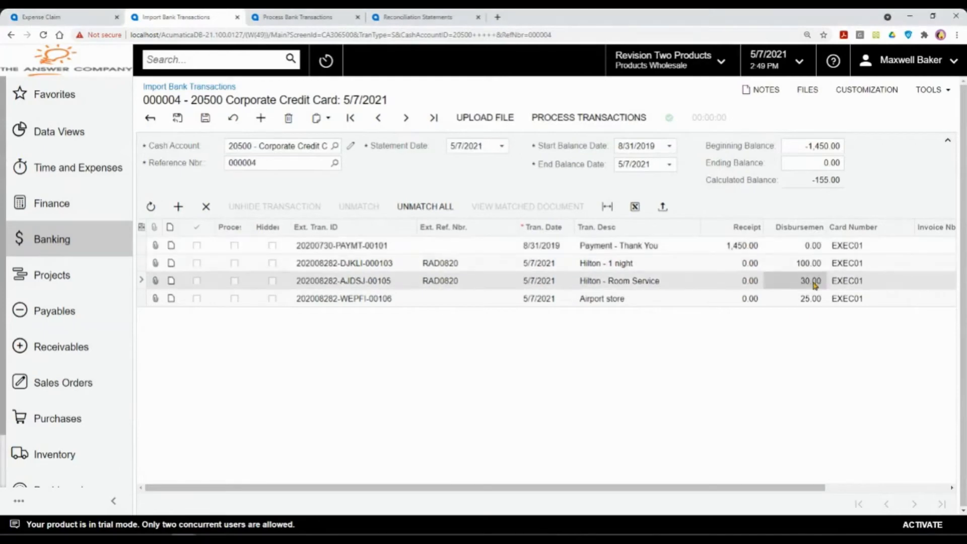
pyautogui.click(814, 299)
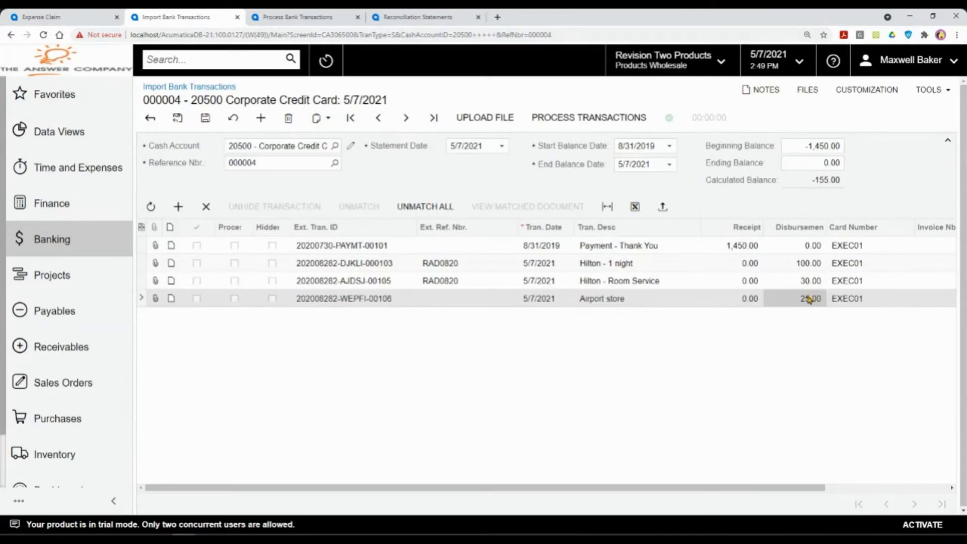
pyautogui.click(816, 167)
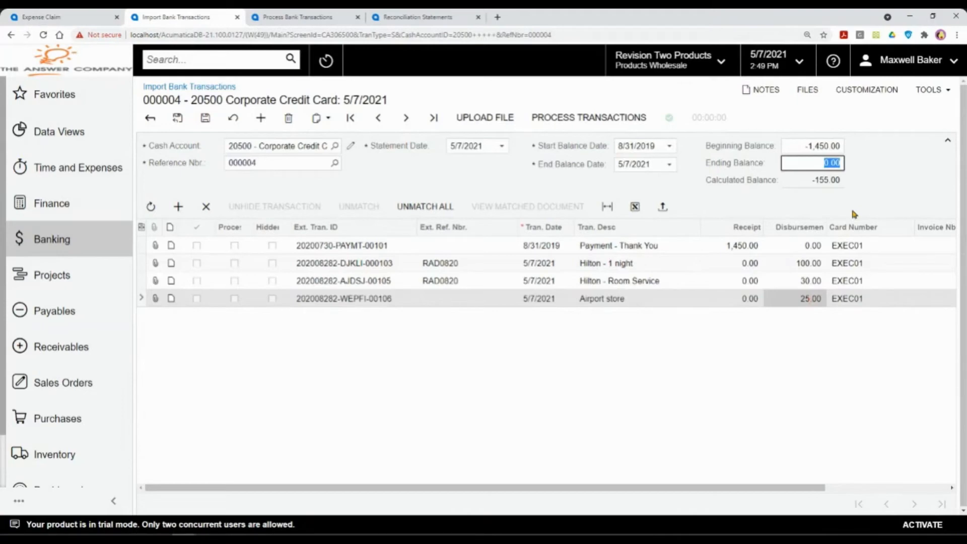
pyautogui.write('-155')
pyautogui.click(205, 119)
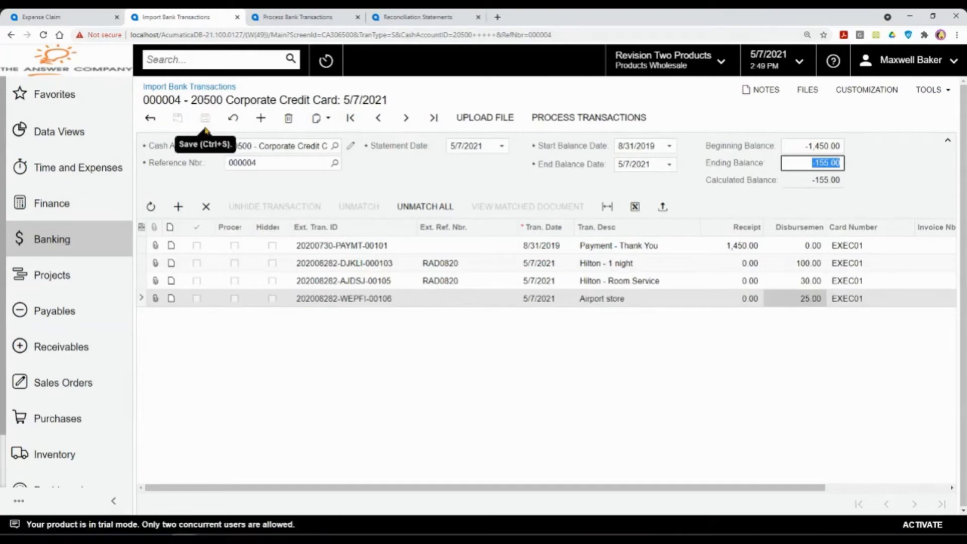
# Step: Open account 20500's transactions for matching and inspect batch AP003084 proposed for the 1,450.00 payment
pyautogui.click(305, 18)
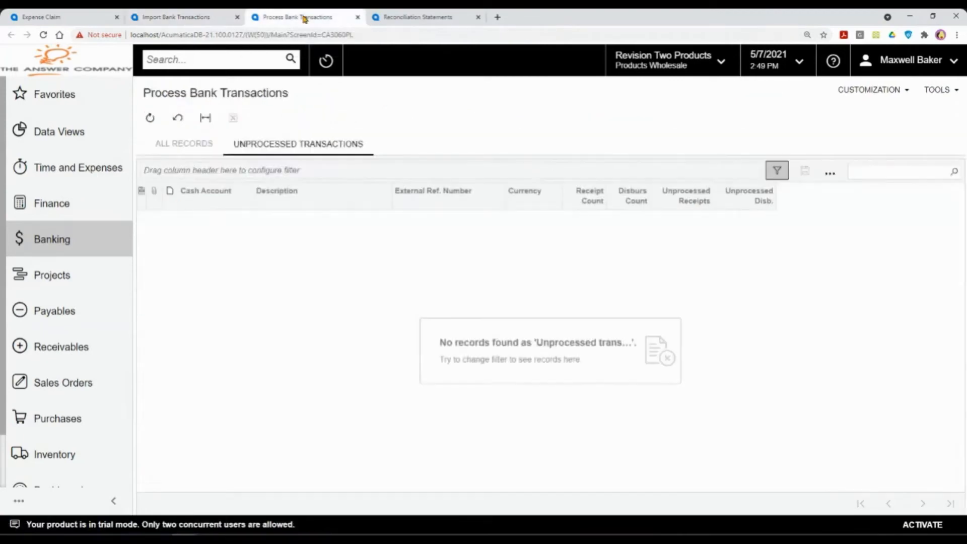
pyautogui.click(201, 141)
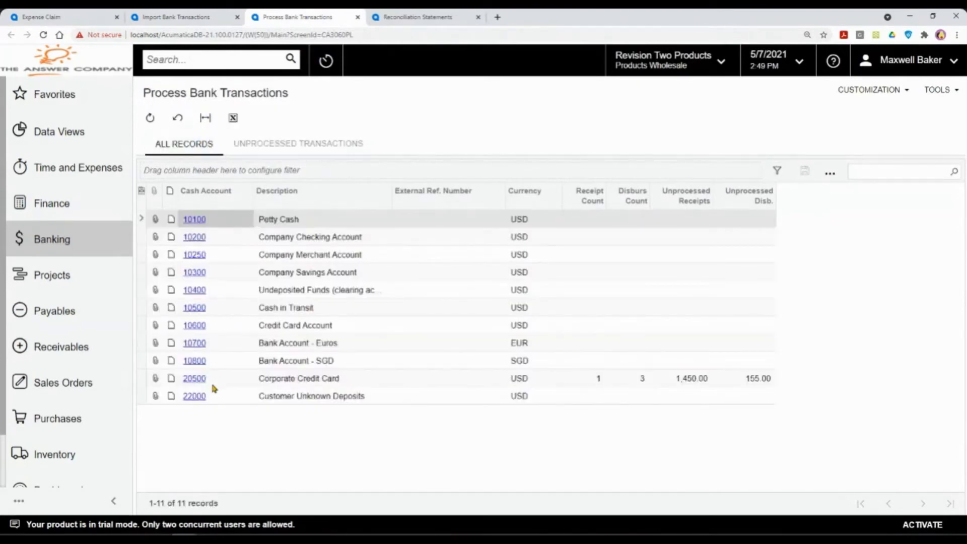
pyautogui.click(190, 379)
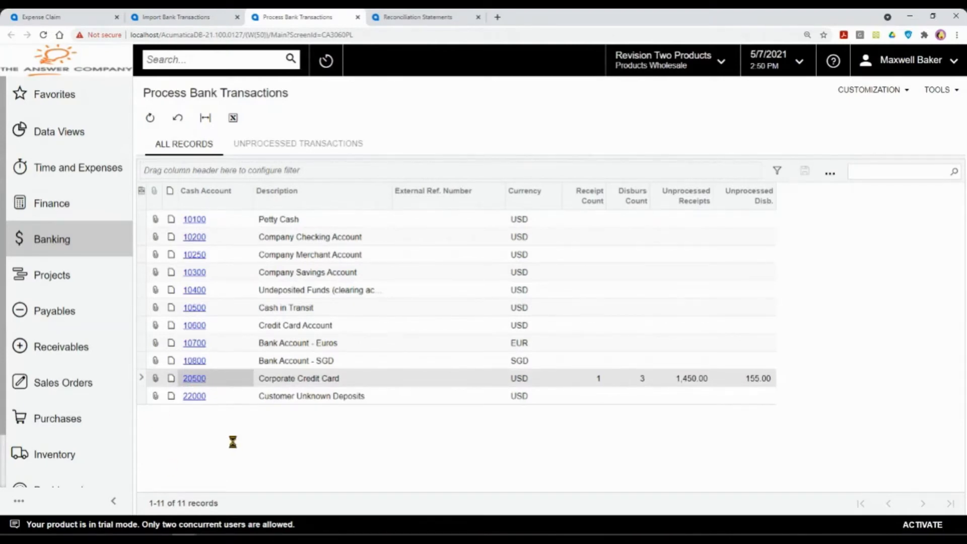
pyautogui.click(195, 378)
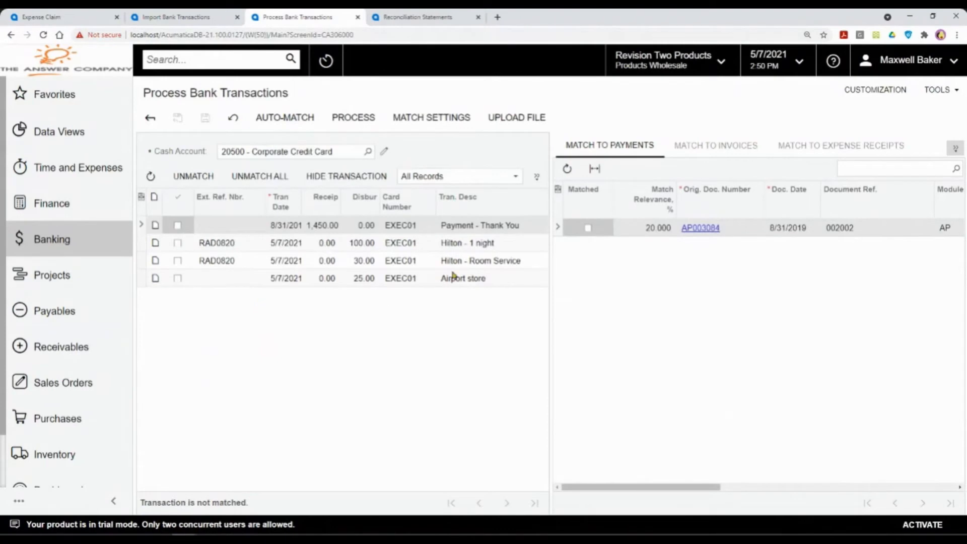
pyautogui.moveTo(379, 201); pyautogui.dragTo(407, 203)
pyautogui.moveTo(342, 207); pyautogui.dragTo(373, 209)
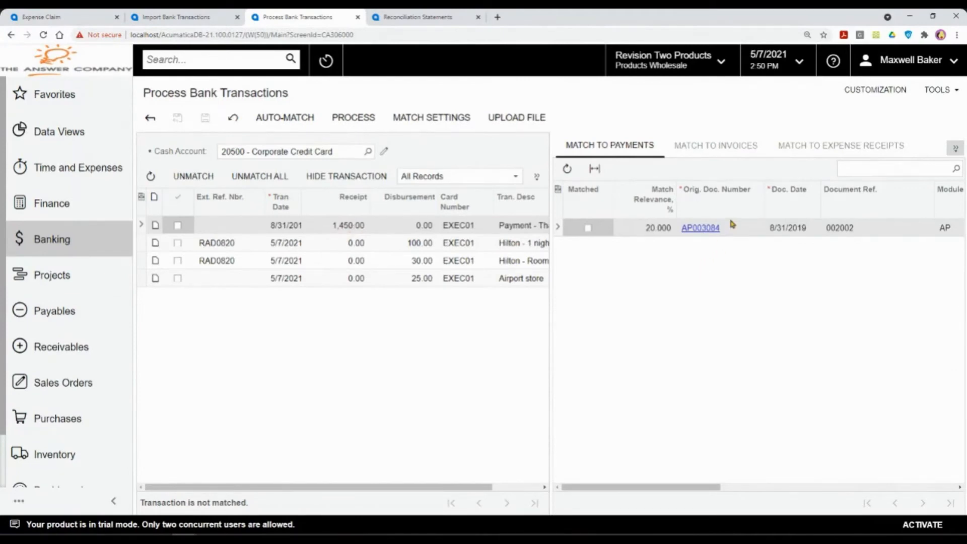
pyautogui.click(694, 228)
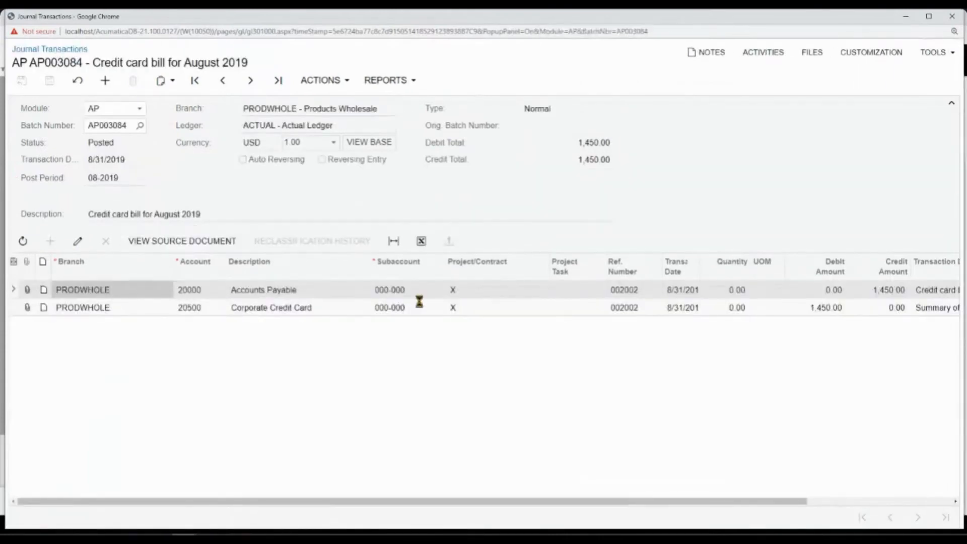
# Step: Check the payments applied to the bill, then close the bill and journal popups
pyautogui.moveTo(394, 245); pyautogui.dragTo(433, 511)
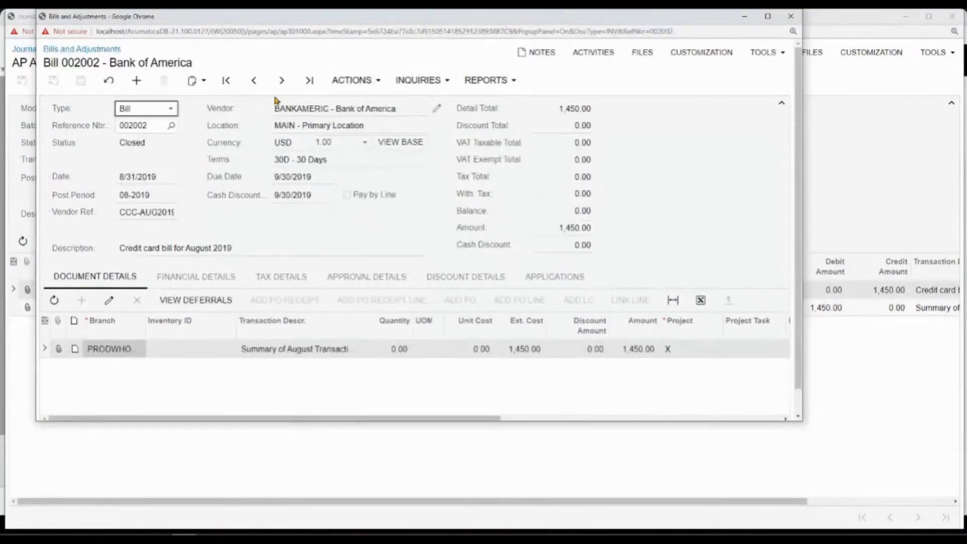
pyautogui.click(554, 276)
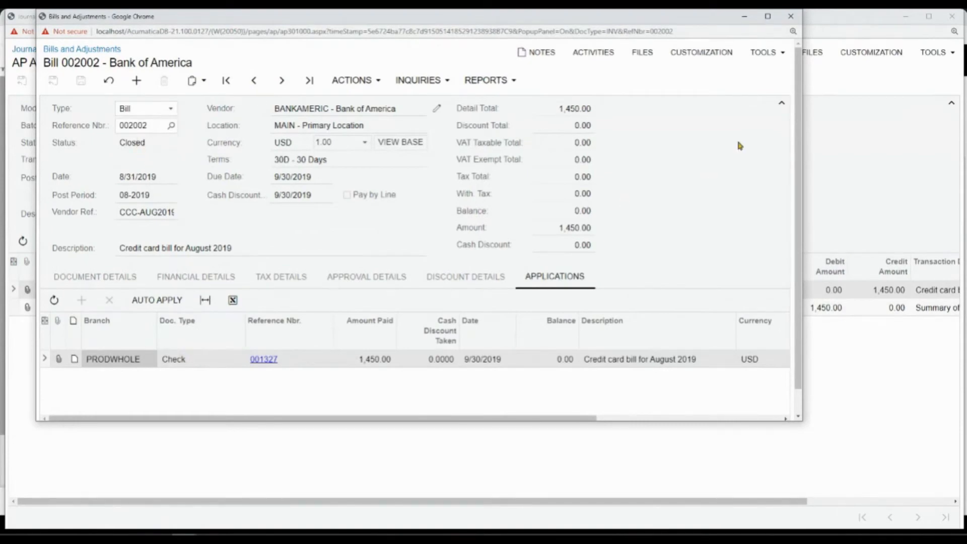
pyautogui.click(791, 16)
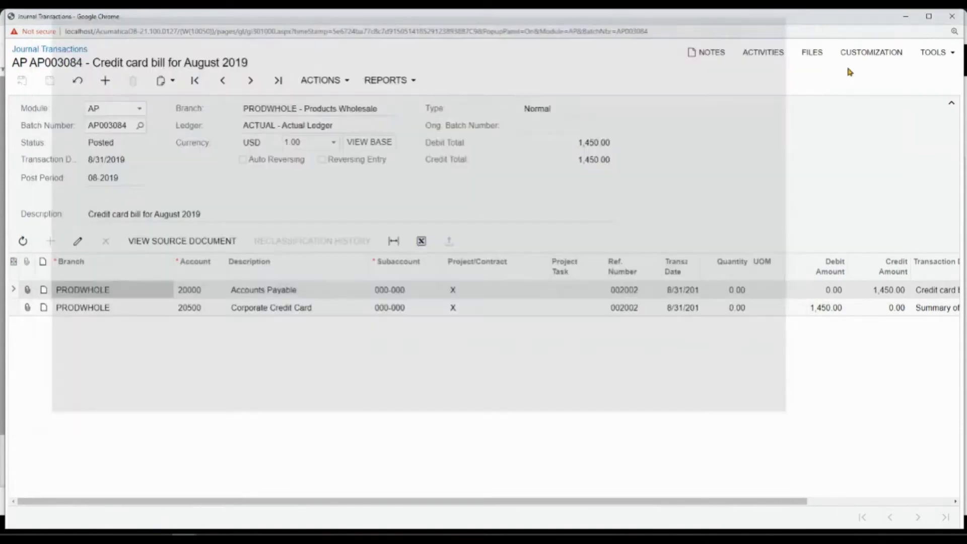
pyautogui.click(952, 16)
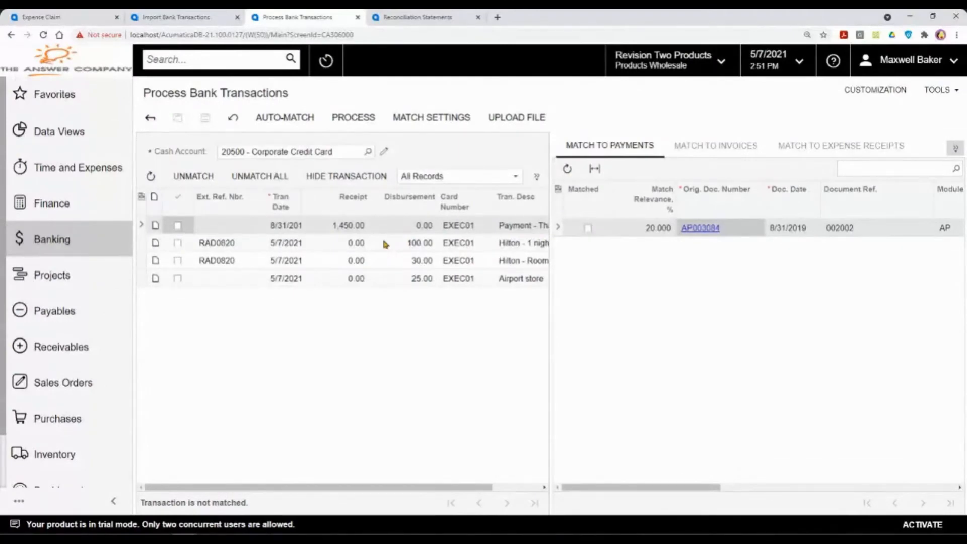
# Step: Auto-match the card transactions, pairing the 1,450.00 payment with AP003084, and review the match settings
pyautogui.click(286, 117)
pyautogui.click(437, 128)
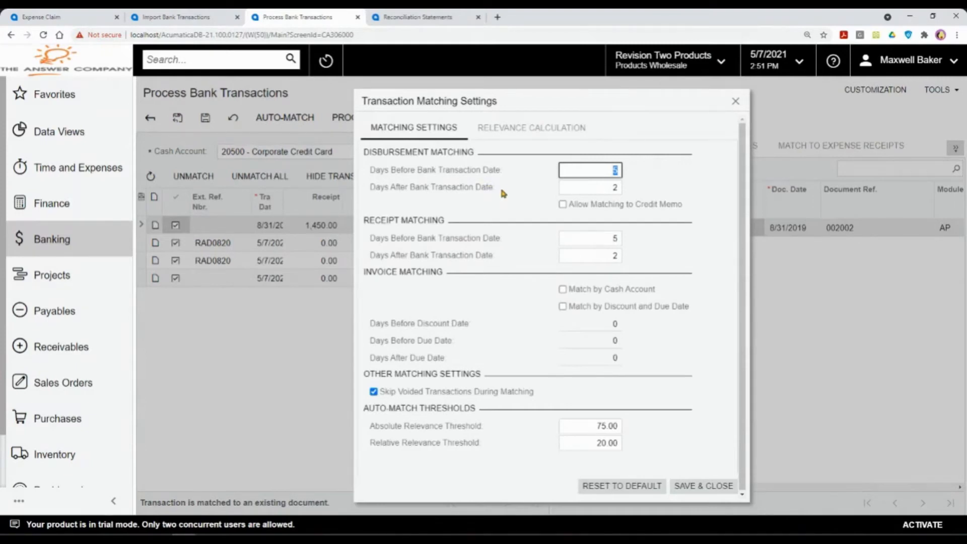
pyautogui.click(710, 486)
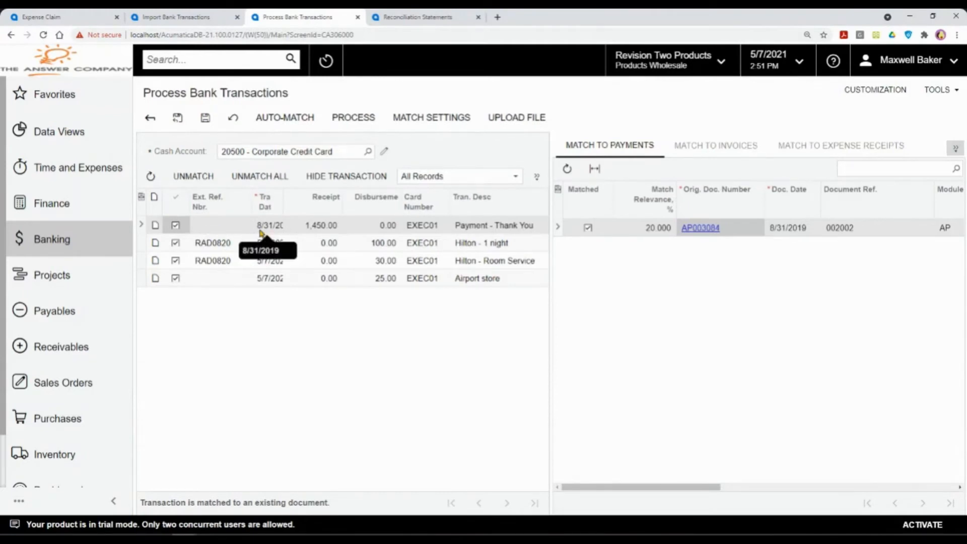
# Step: Confirm matches for Hilton 1 night, Hilton Room Service and the Airport store, then process all four
pyautogui.click(329, 243)
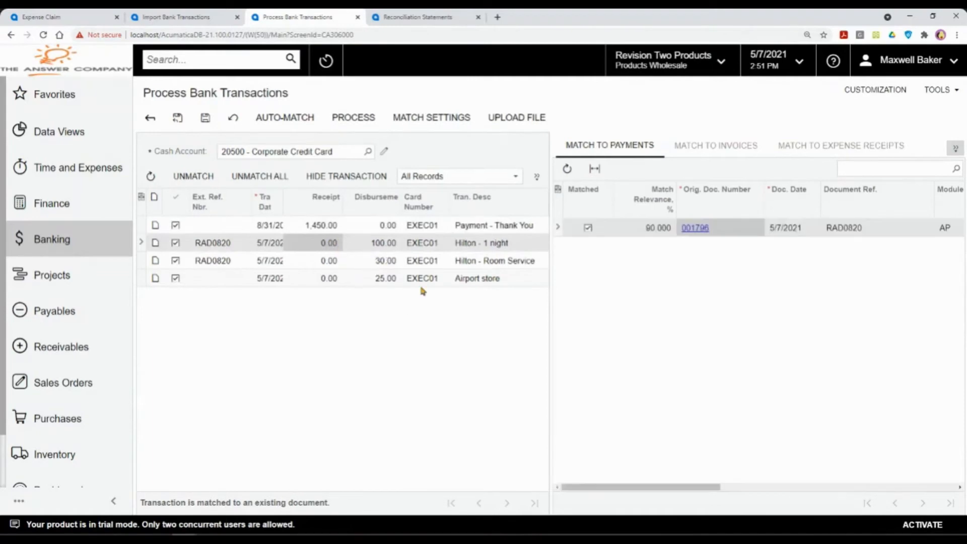
pyautogui.click(421, 260)
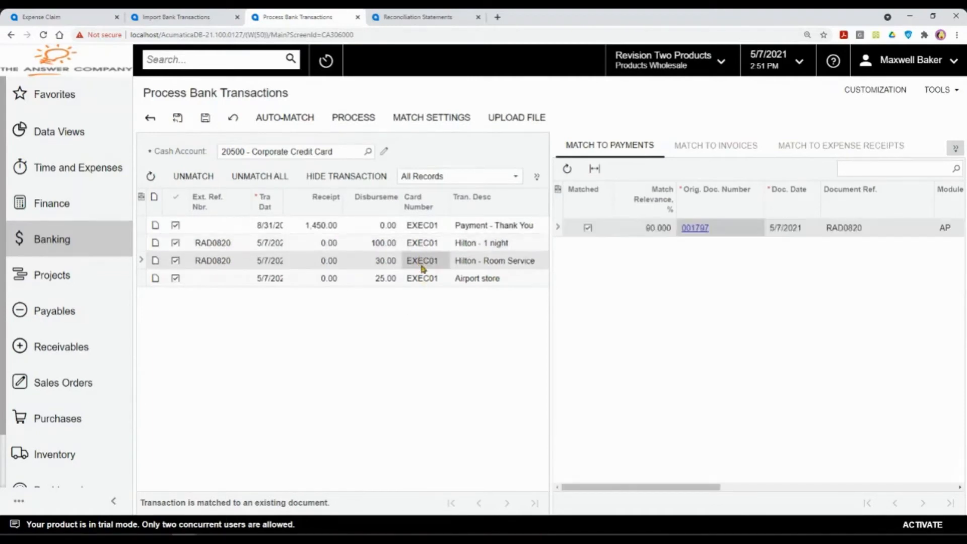
pyautogui.click(448, 279)
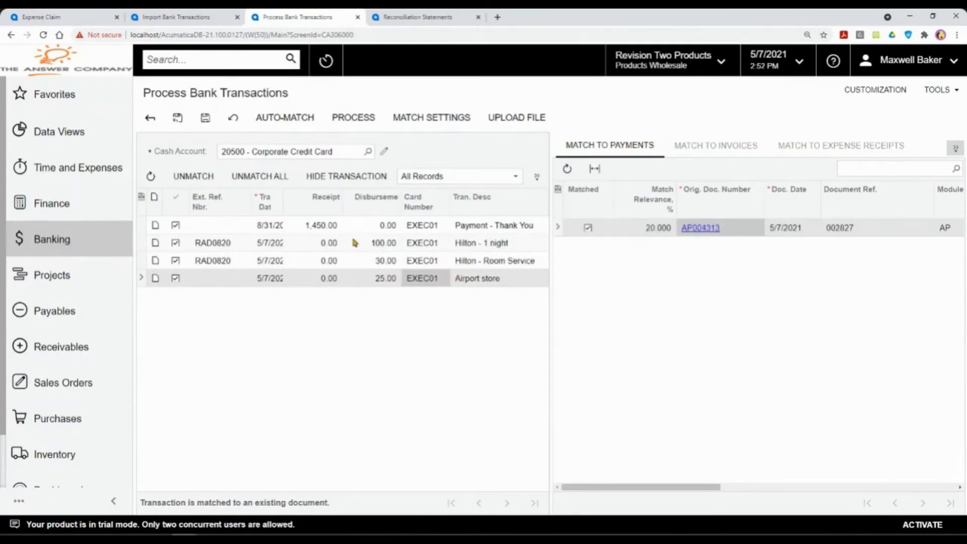
pyautogui.click(353, 113)
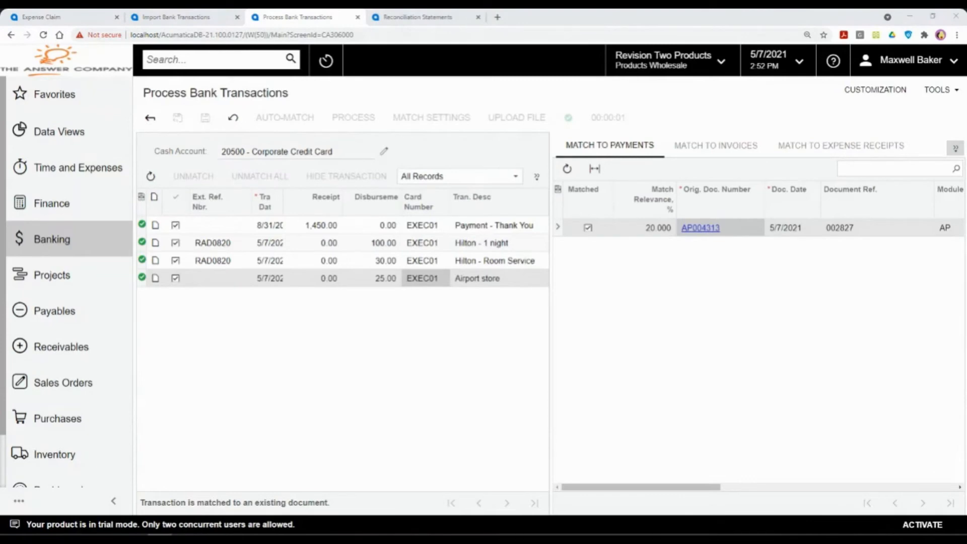
pyautogui.click(400, 15)
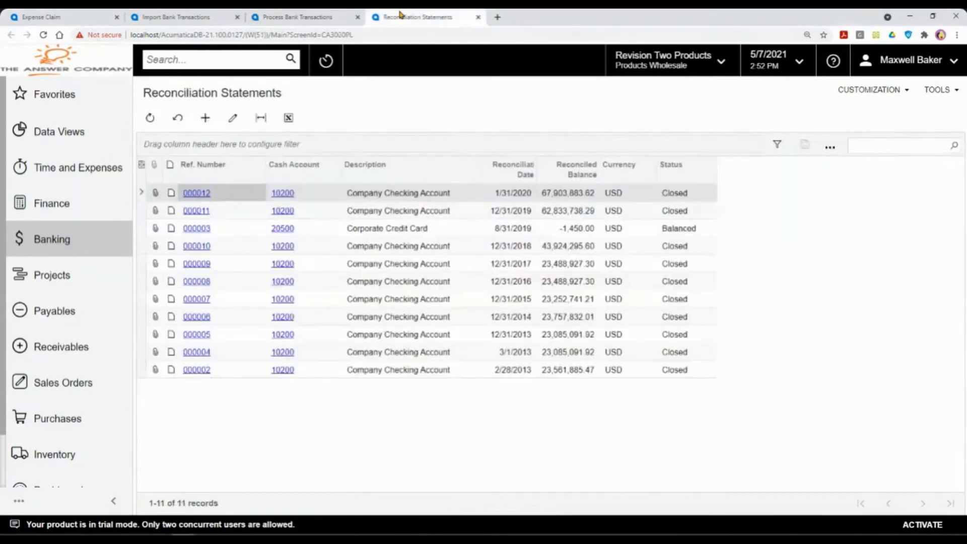
# Step: Create a new reconciliation statement for cash account 20500 Corporate Credit Card
pyautogui.click(204, 117)
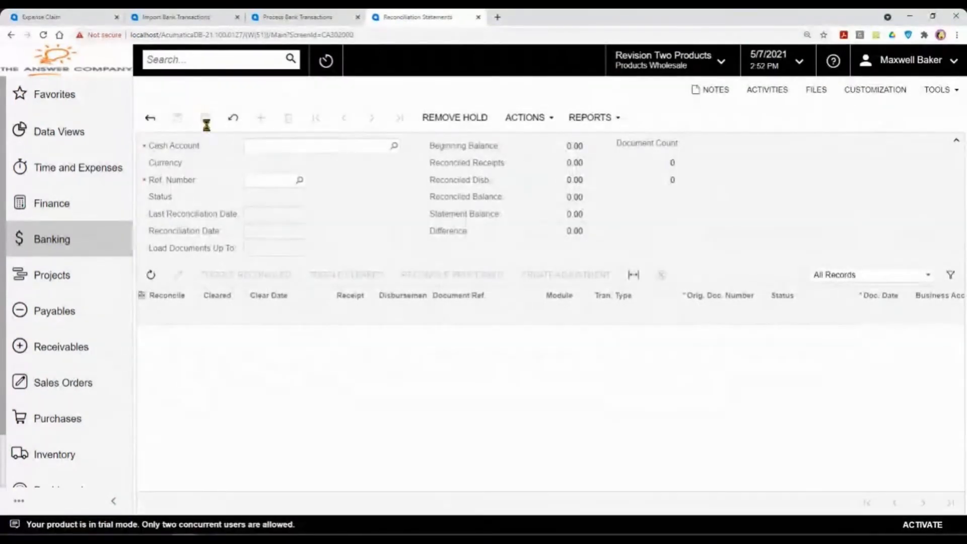
pyautogui.click(393, 146)
pyautogui.doubleClick(299, 286)
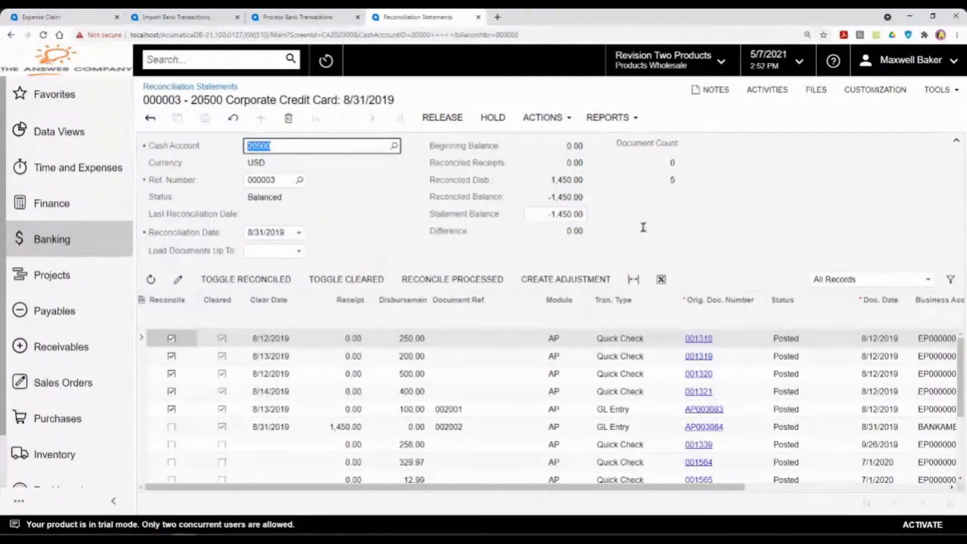
pyautogui.click(956, 141)
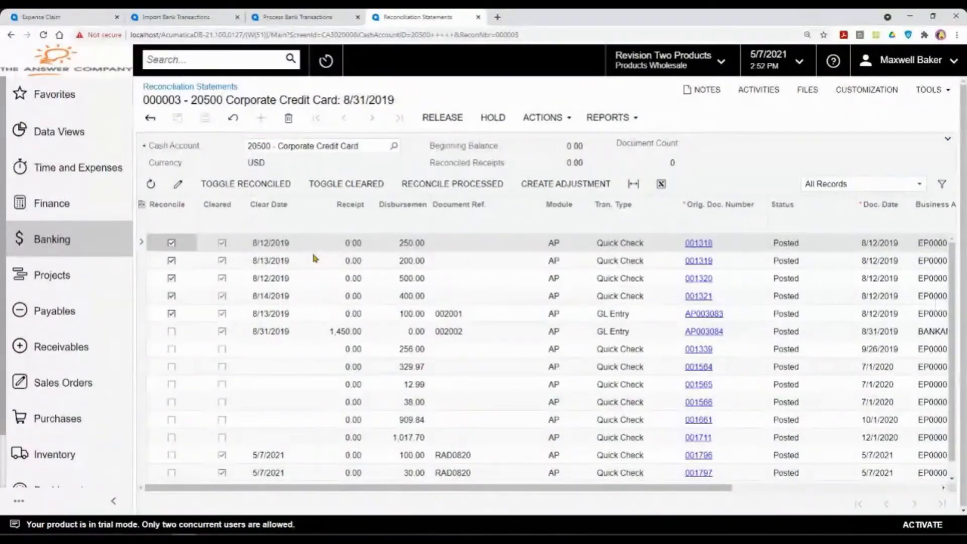
# Step: Review the statement's rows: RAD0820 room service, AP004313 airport store and the 8/31/2019 payment
pyautogui.scroll(-1, 313, 254)
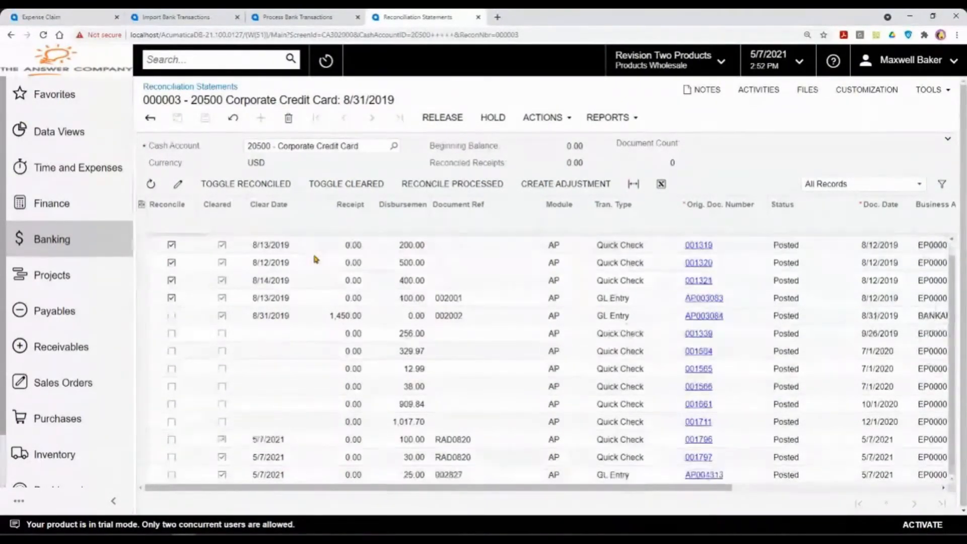
pyautogui.click(451, 457)
pyautogui.click(451, 476)
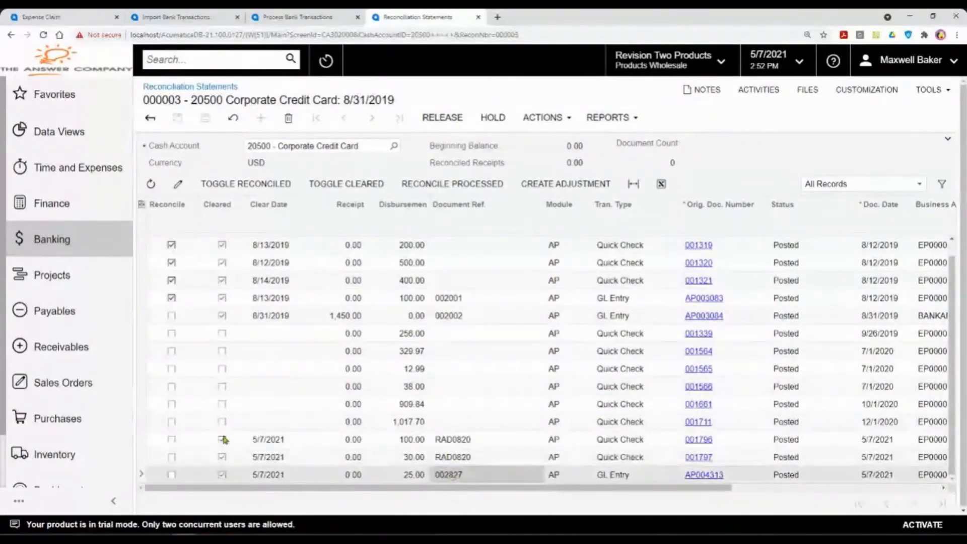
pyautogui.click(262, 316)
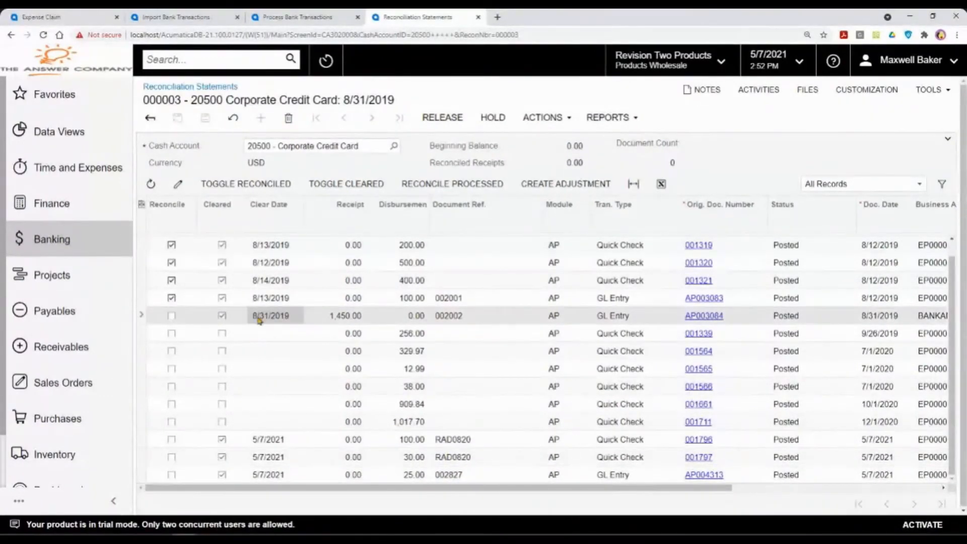
pyautogui.click(288, 475)
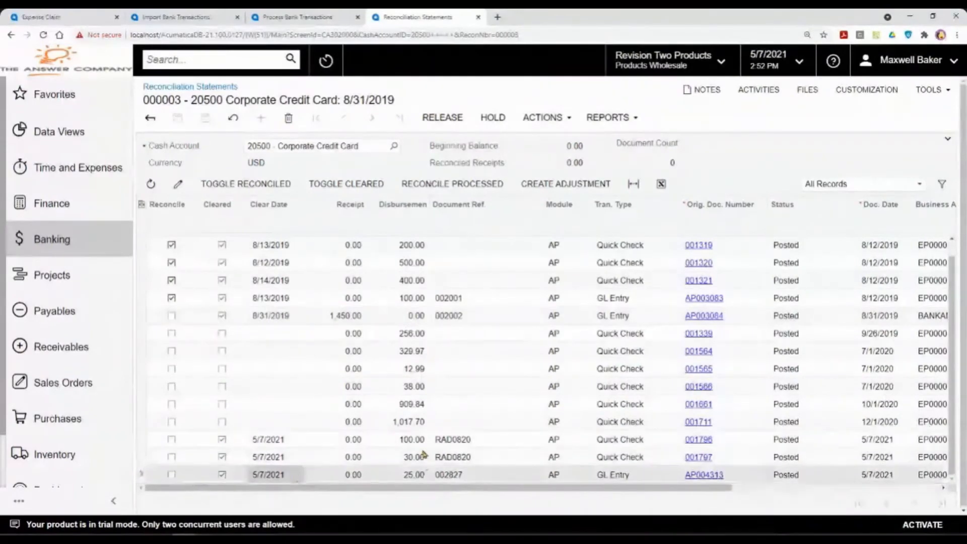
pyautogui.click(277, 317)
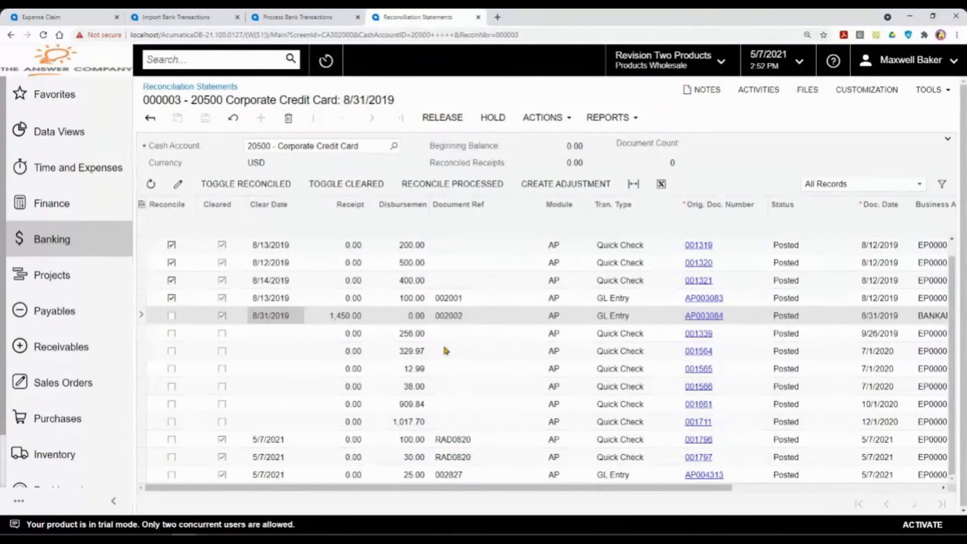
# Step: Reconcile the processed rows and attempt release, which fails on the -1,450.00 statement balance
pyautogui.click(464, 186)
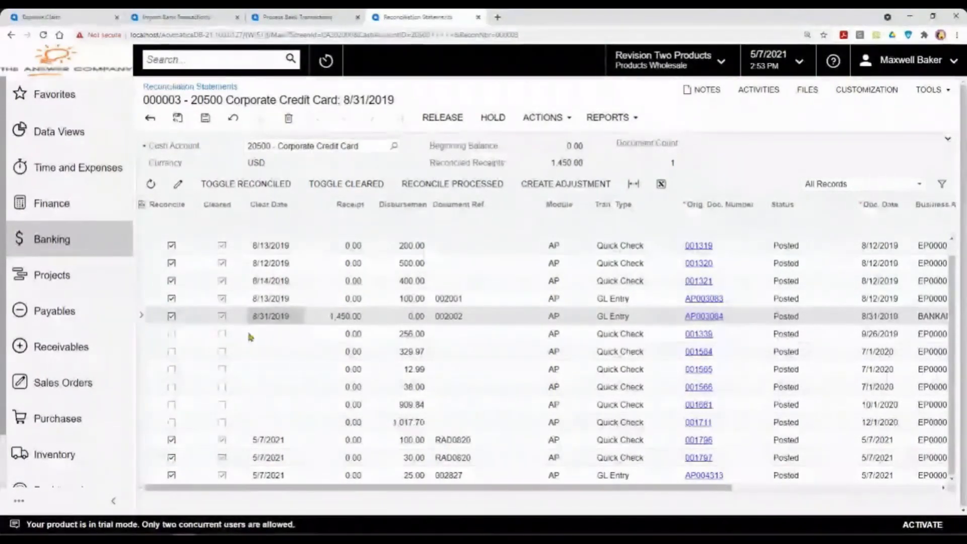
pyautogui.click(322, 331)
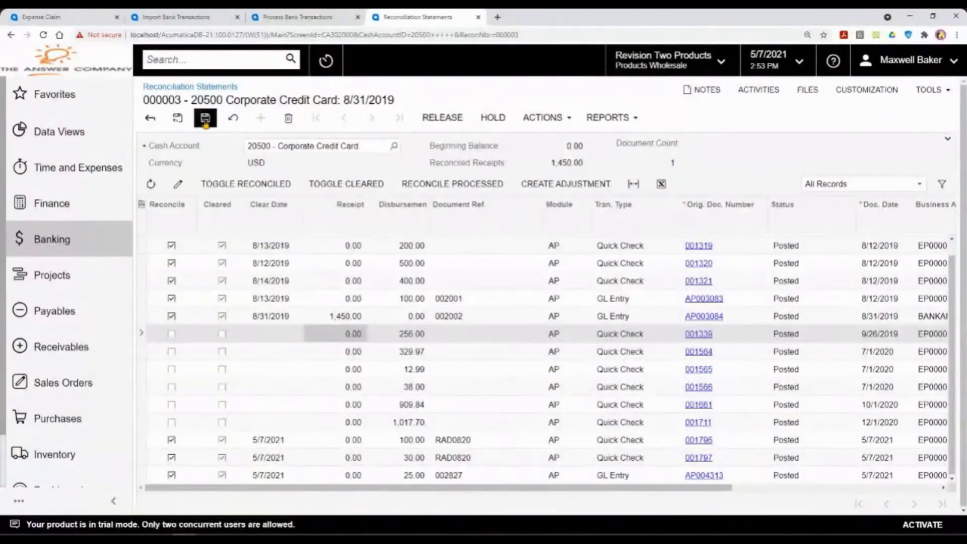
pyautogui.click(459, 121)
pyautogui.click(573, 103)
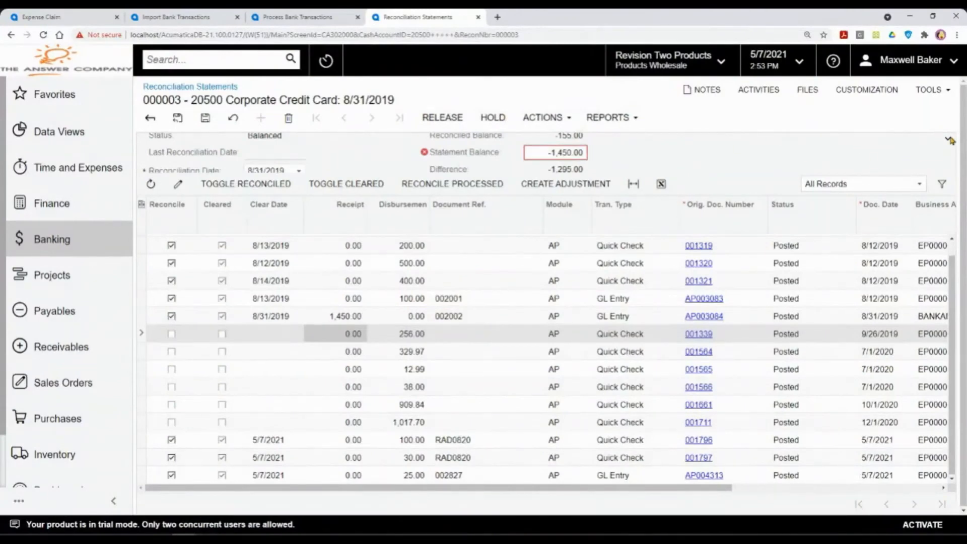
# Step: Correct statement 000003's Statement Balance to -155.00 and release it
pyautogui.click(947, 138)
pyautogui.click(573, 215)
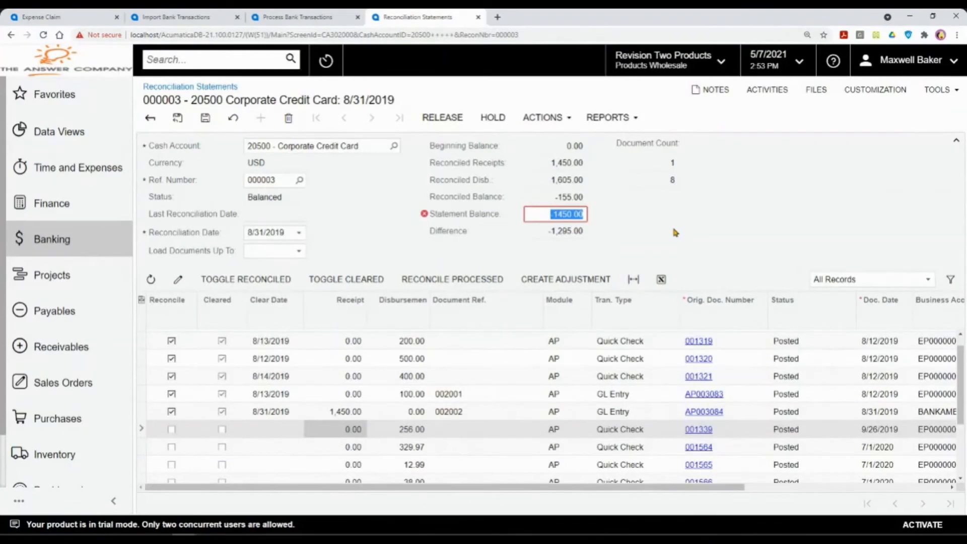
pyautogui.press('BackSpace')
pyautogui.write('-155')
pyautogui.press('Tab')
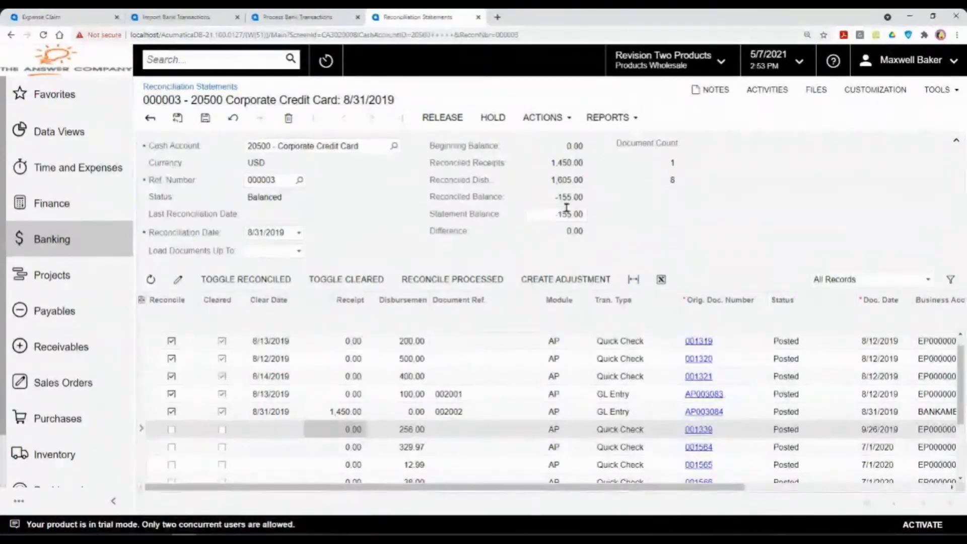
pyautogui.click(443, 121)
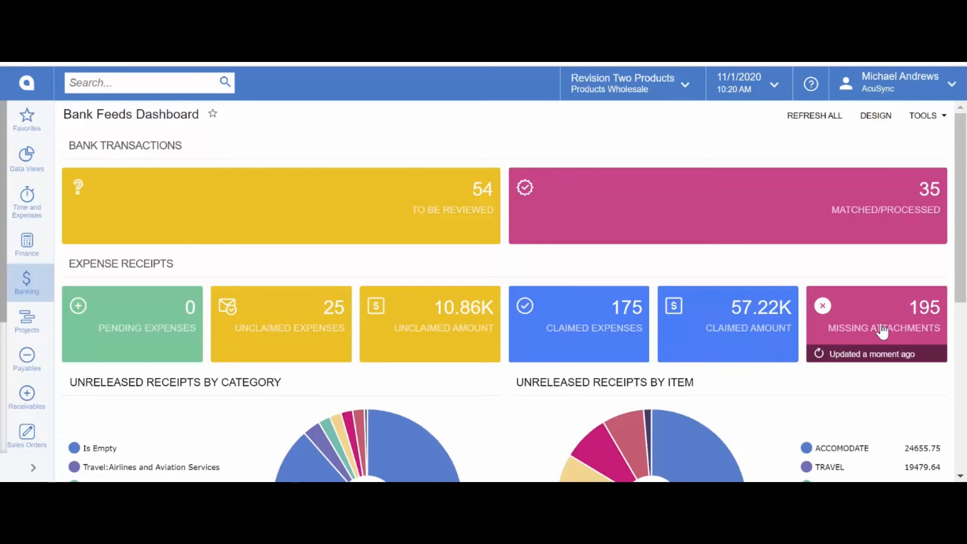
# Step: Open the CHASEBANK bank feed from Banking > Bank Feeds and begin linking an account
pyautogui.scroll(-5, 881, 330)
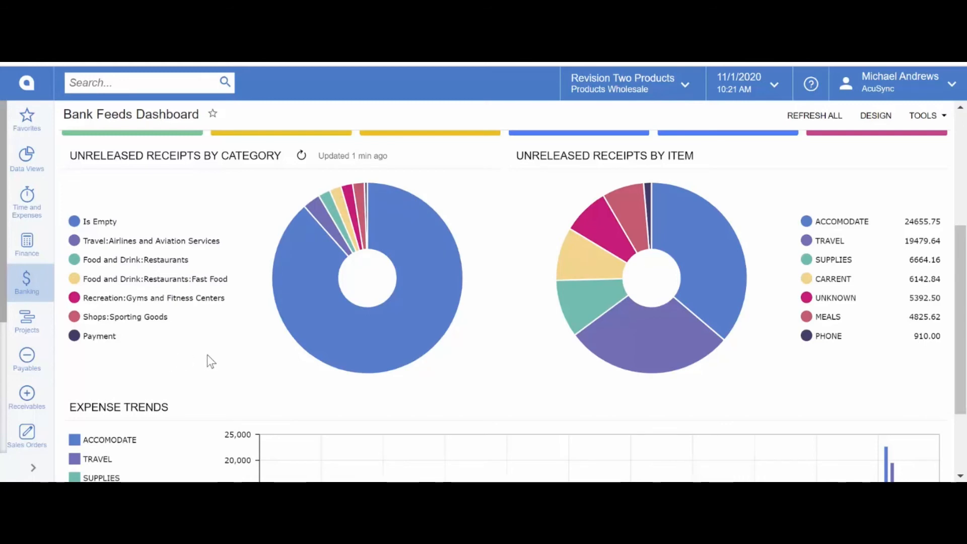
pyautogui.scroll(5, 210, 355)
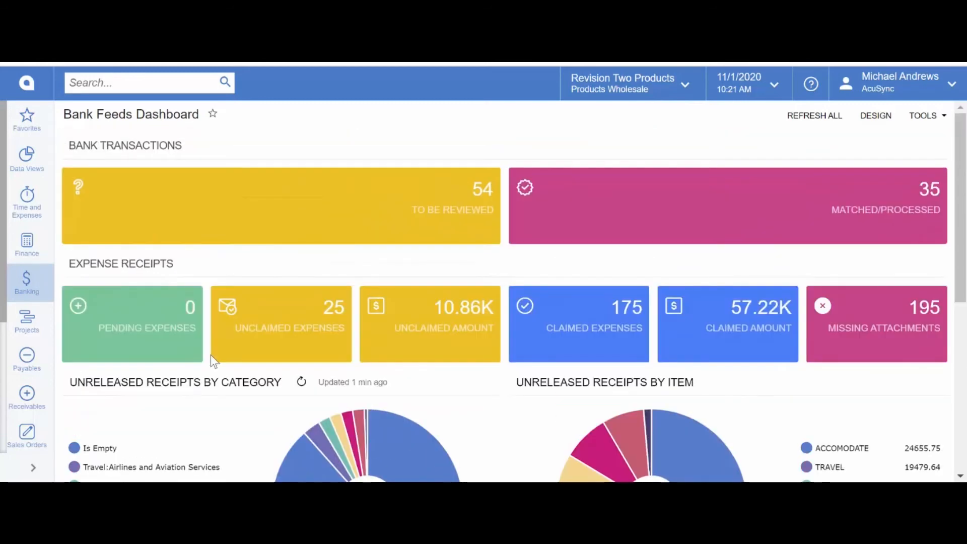
pyautogui.click(28, 288)
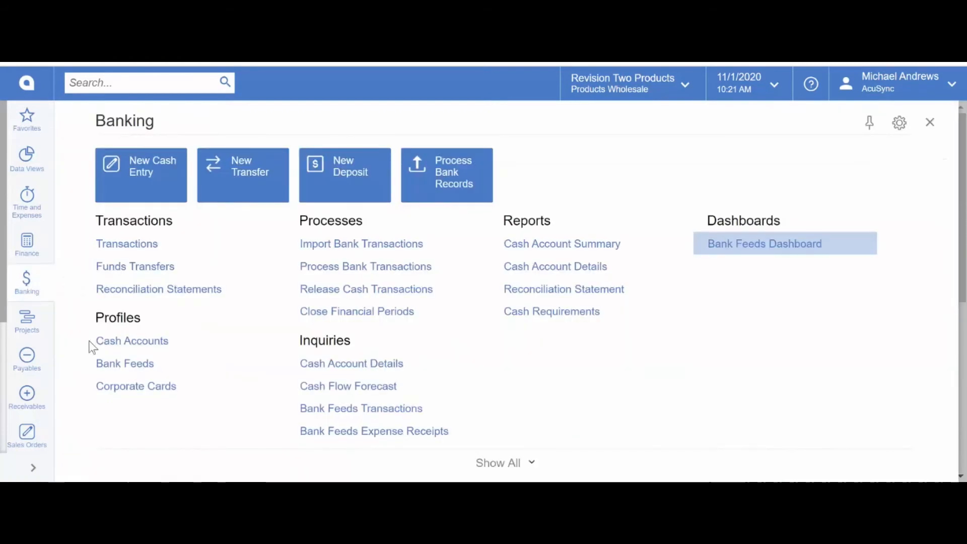
pyautogui.click(113, 363)
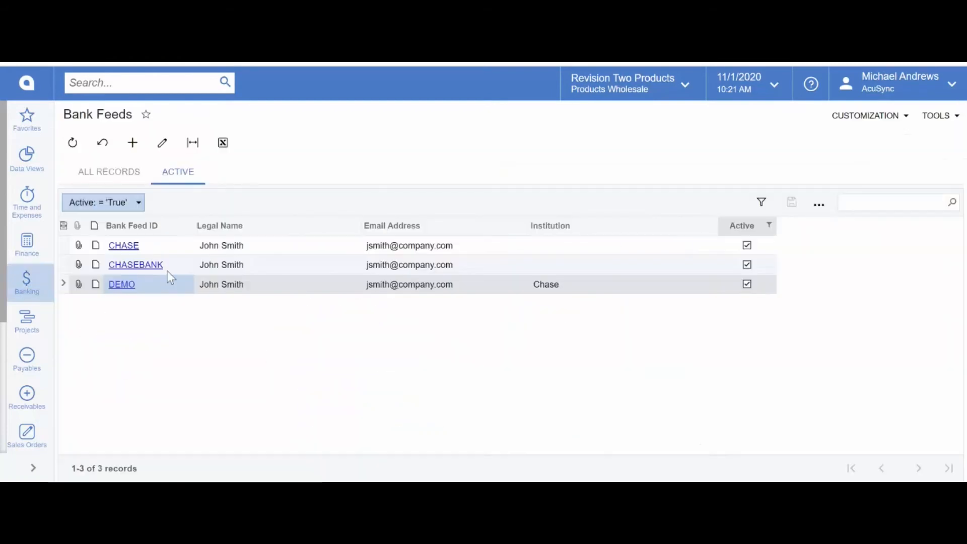
pyautogui.click(148, 265)
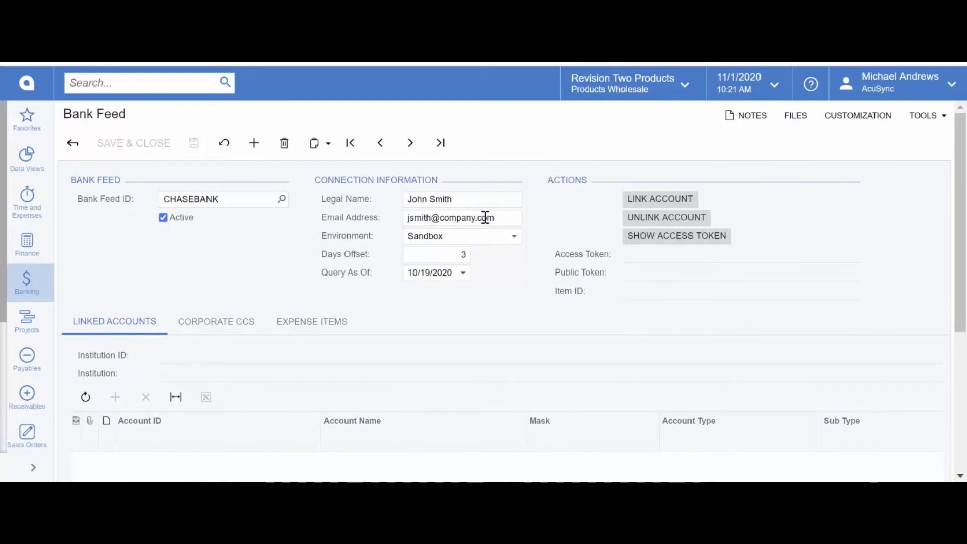
pyautogui.click(655, 204)
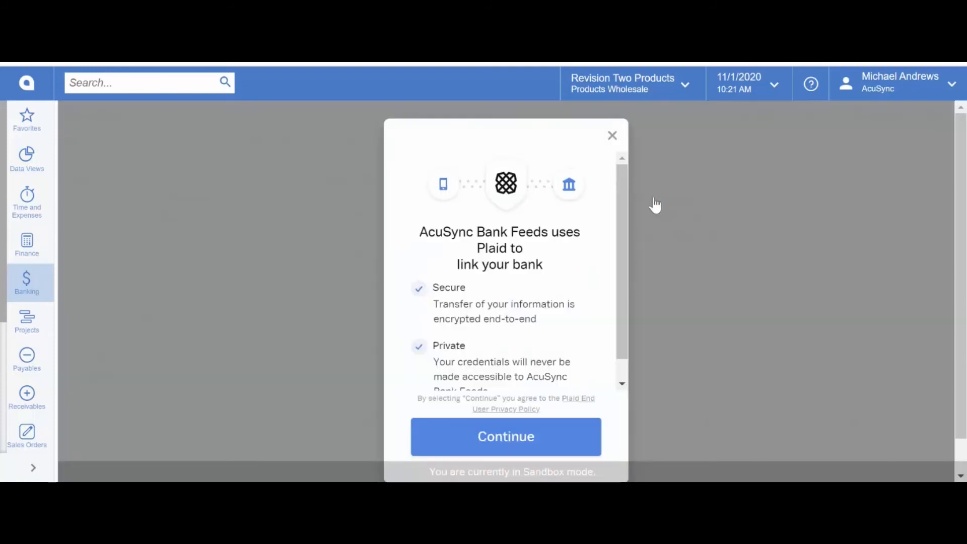
# Step: Search the Plaid bank list for 'chase' and select Chase
pyautogui.click(507, 438)
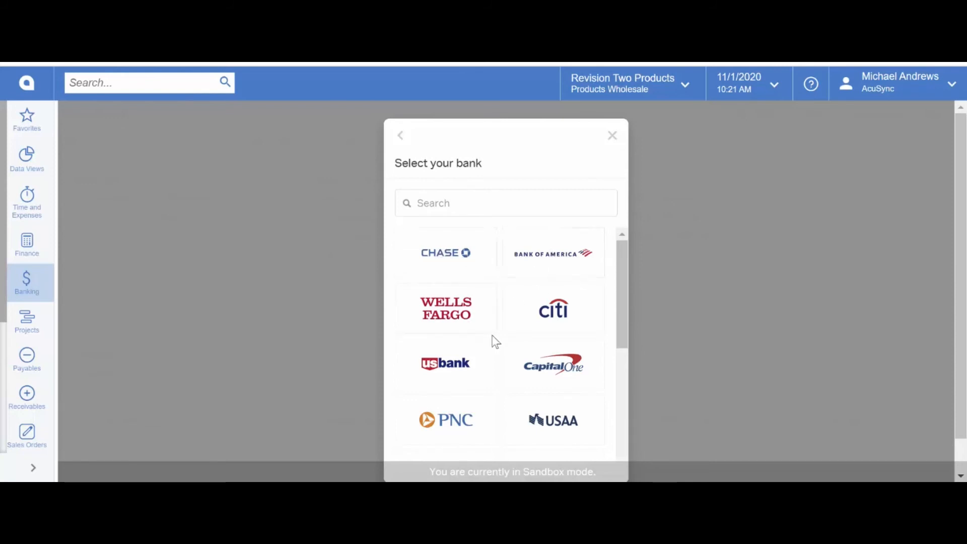
pyautogui.scroll(-3, 501, 336)
pyautogui.scroll(3, 505, 349)
pyautogui.click(451, 204)
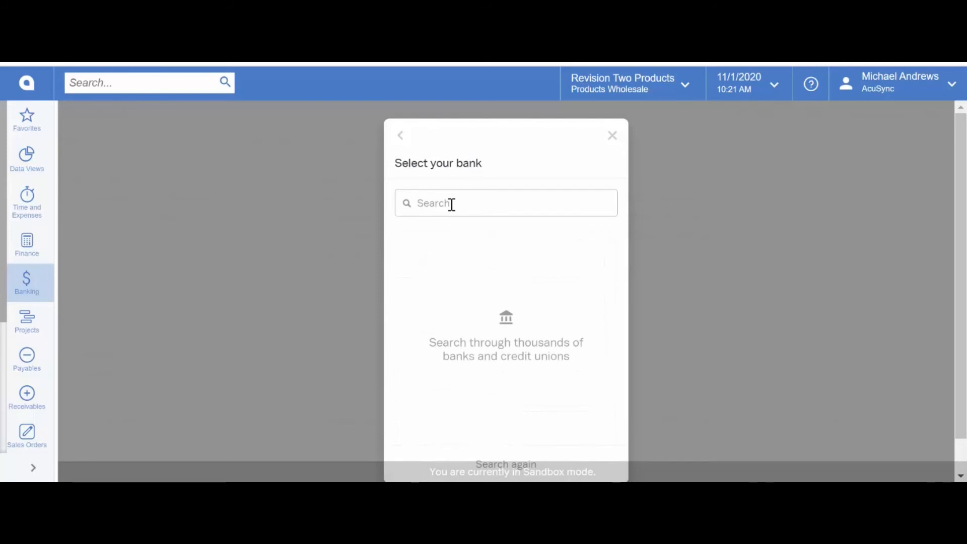
pyautogui.write('tex')
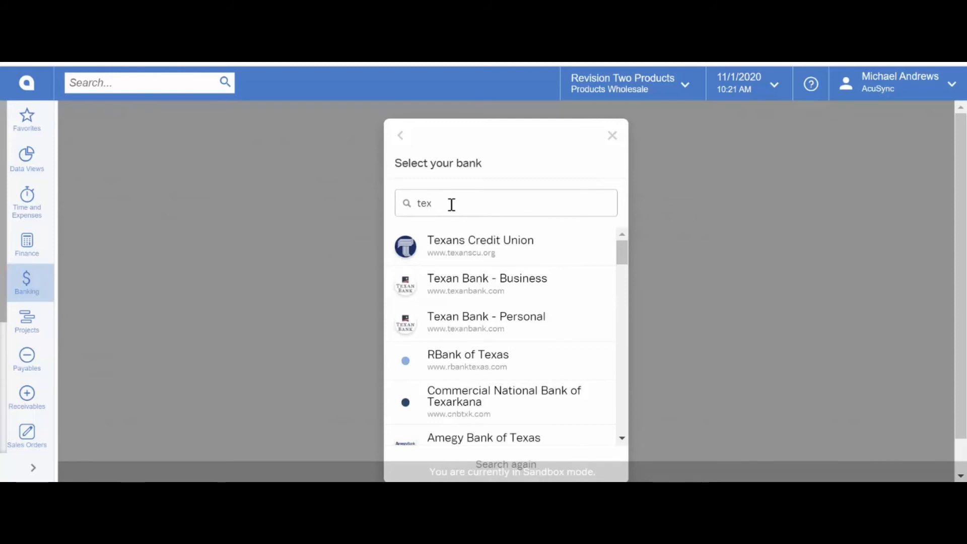
pyautogui.press('BackSpace')
pyautogui.press('BackSpace')
pyautogui.press('BackSpace')
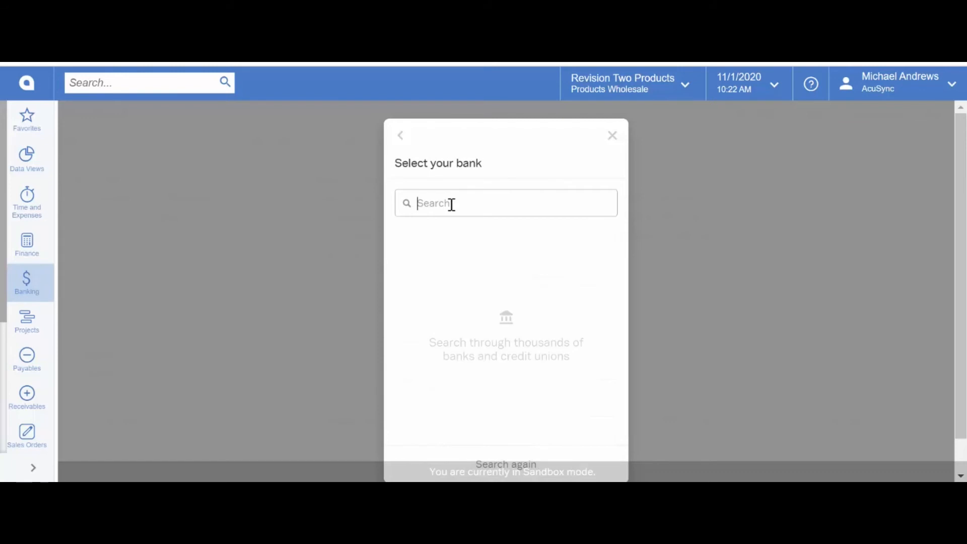
pyautogui.write('chase')
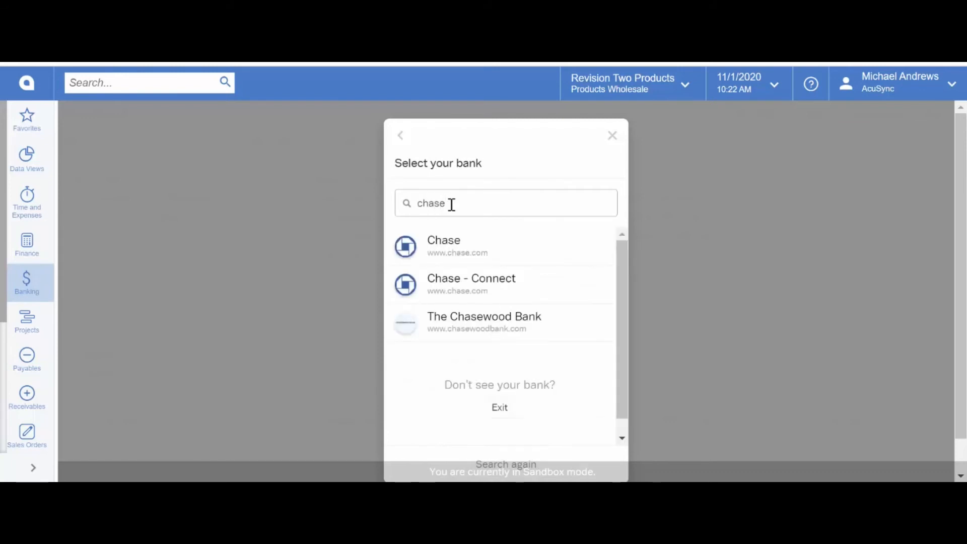
pyautogui.click(468, 252)
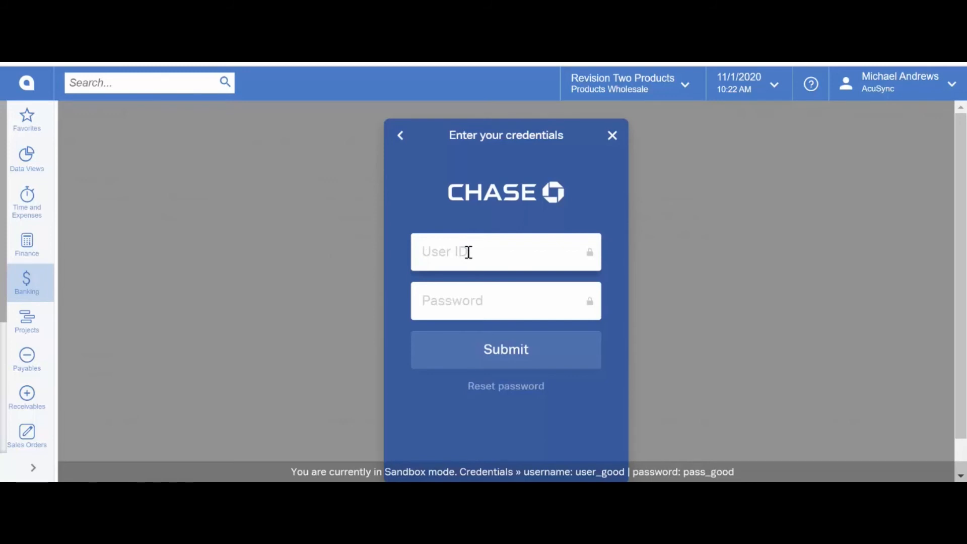
# Step: Sign in to Chase with the sandbox user ID and password
pyautogui.click(468, 252)
pyautogui.write('user_')
pyautogui.write('good')
pyautogui.press('Tab')
pyautogui.write('pass_')
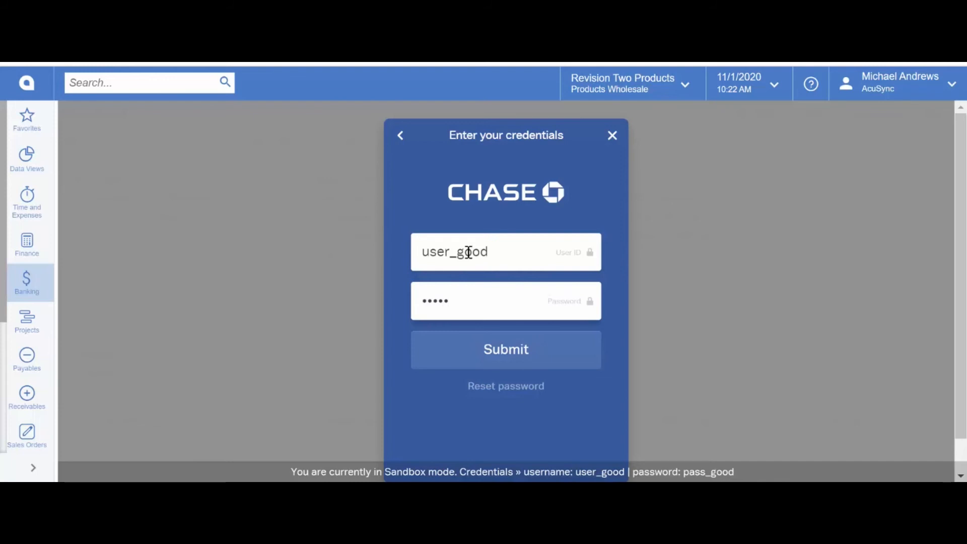
pyautogui.write('good')
pyautogui.press('Return')
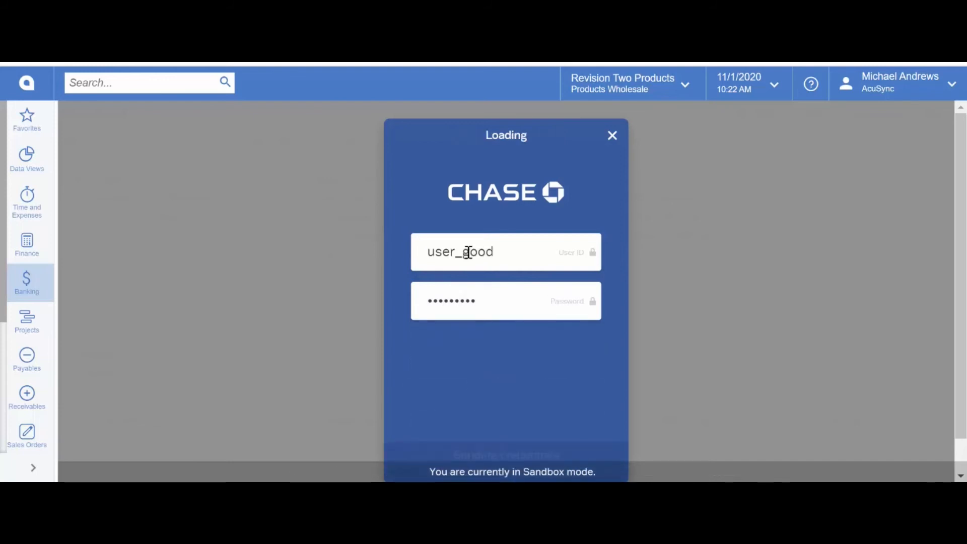
# Step: Select Plaid Checking, Plaid Saving and Plaid Credit Card and confirm the link
pyautogui.scroll(-7, 516, 322)
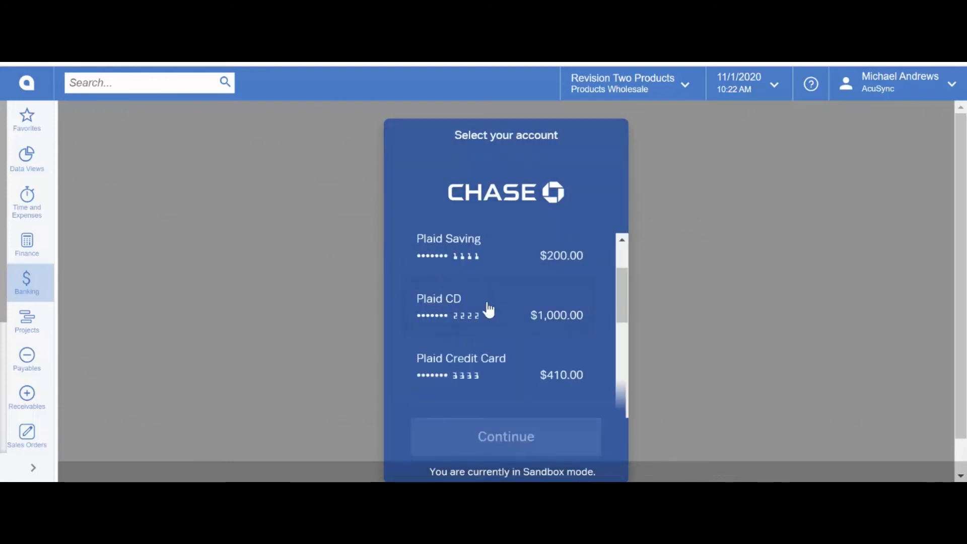
pyautogui.scroll(7, 517, 332)
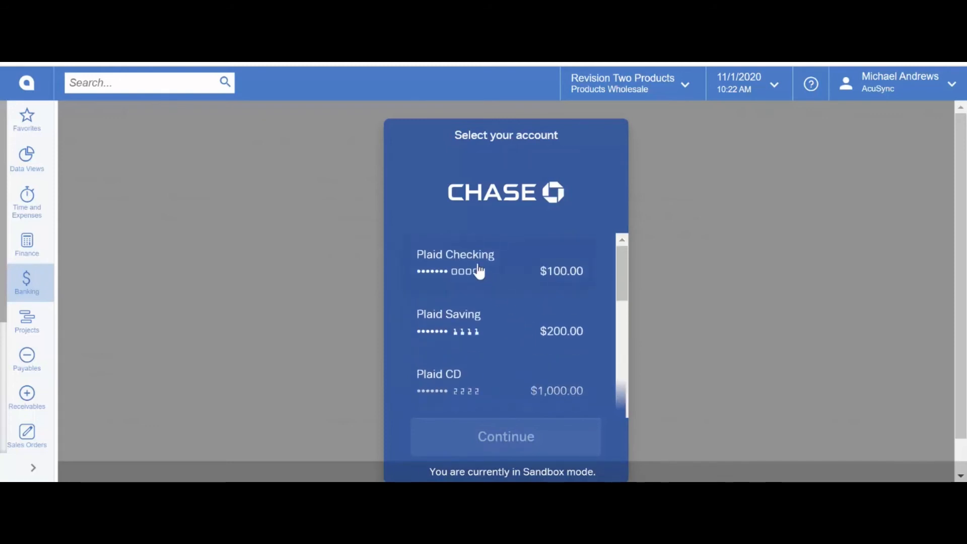
pyautogui.click(477, 270)
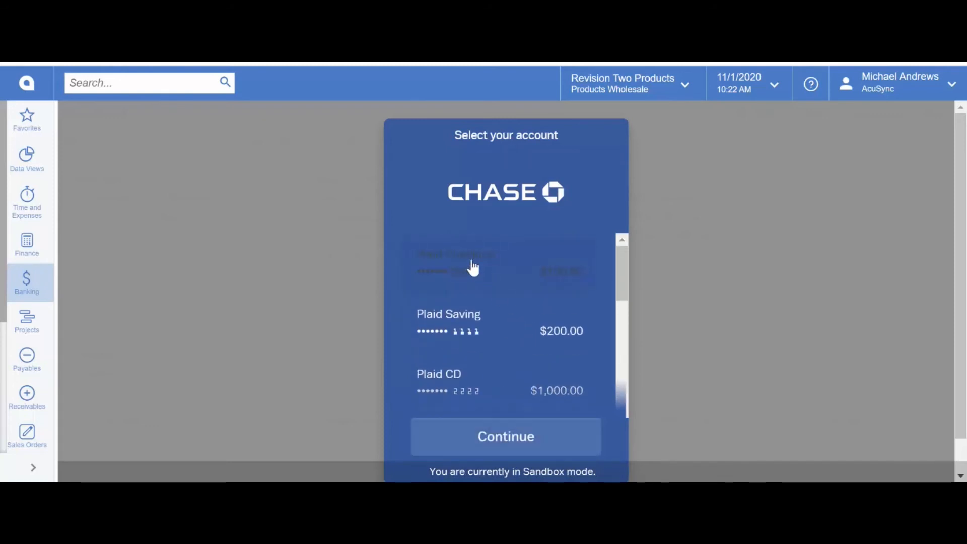
pyautogui.click(477, 328)
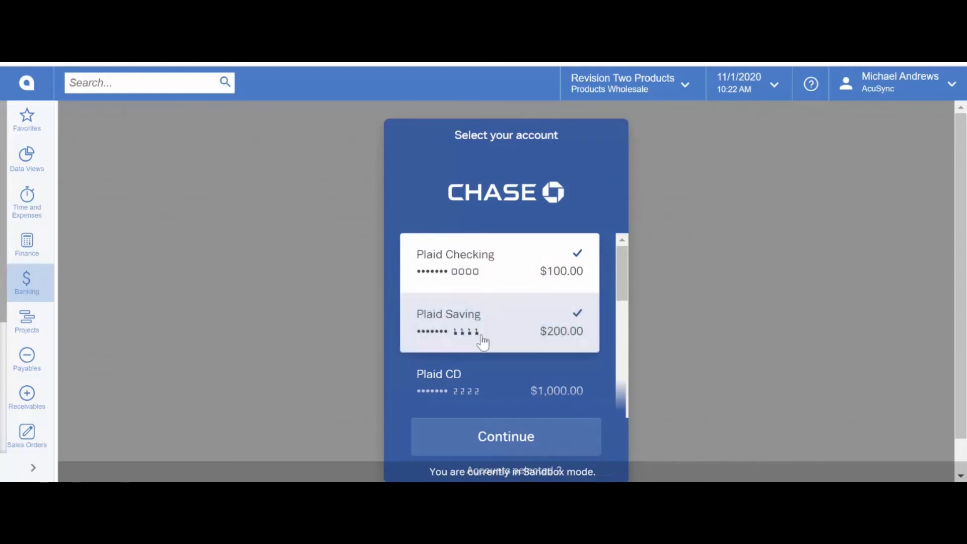
pyautogui.scroll(-1, 481, 373)
pyautogui.click(482, 373)
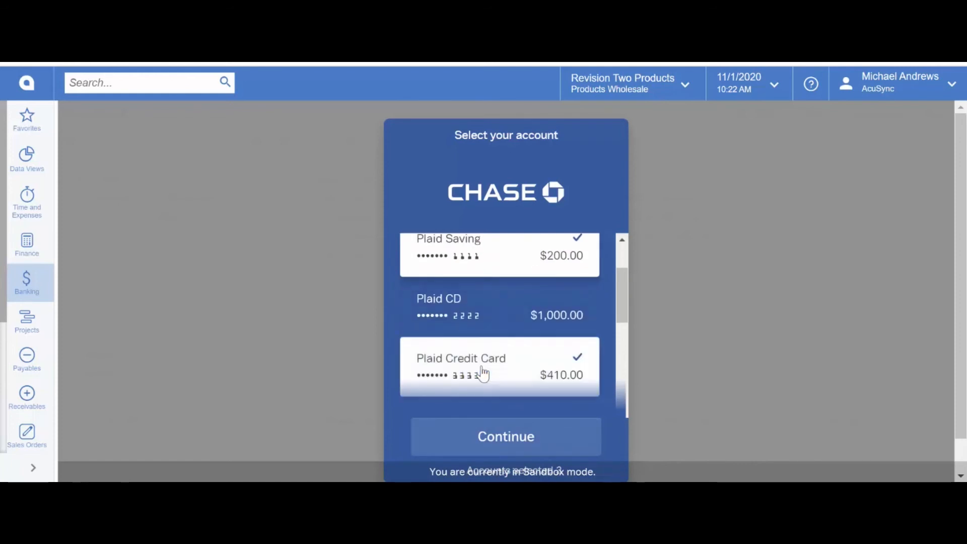
pyautogui.click(505, 437)
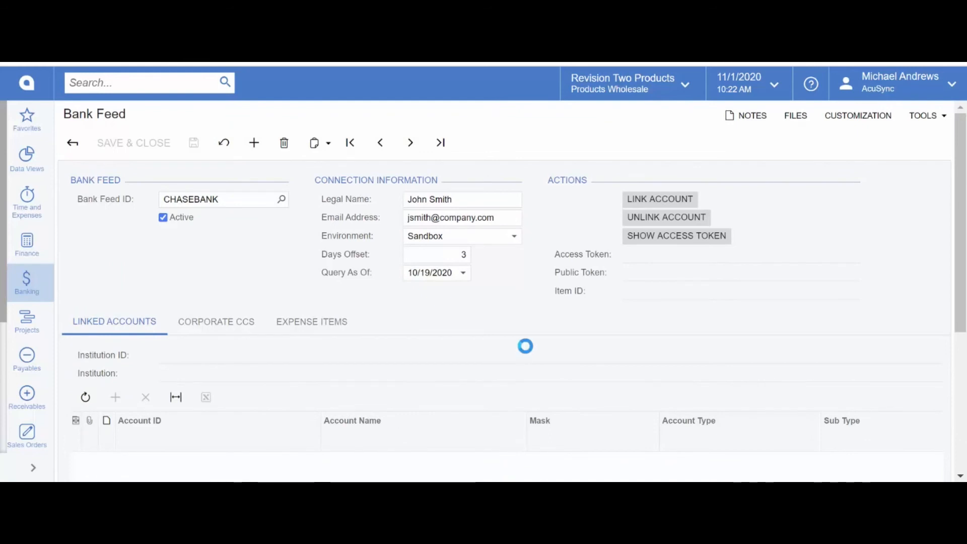
# Step: Map Plaid Checking to cash account 10200 and Plaid Saving to 10300
pyautogui.scroll(-3, 525, 346)
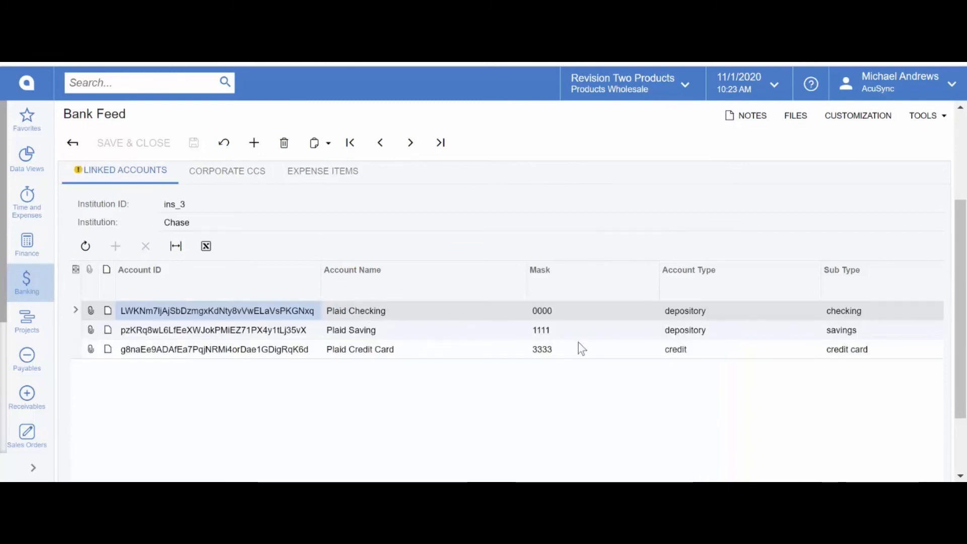
pyautogui.scroll(-2, 891, 443)
pyautogui.click(869, 443)
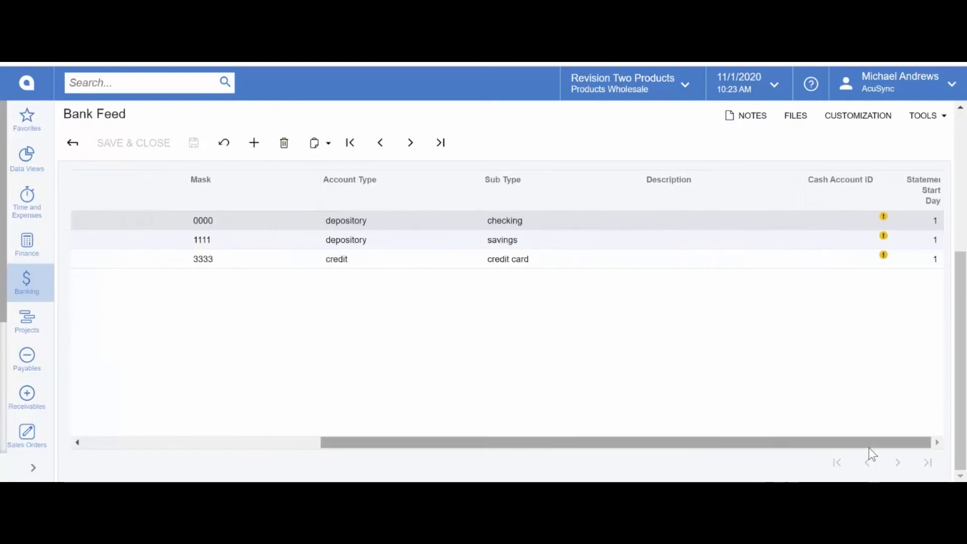
pyautogui.click(857, 219)
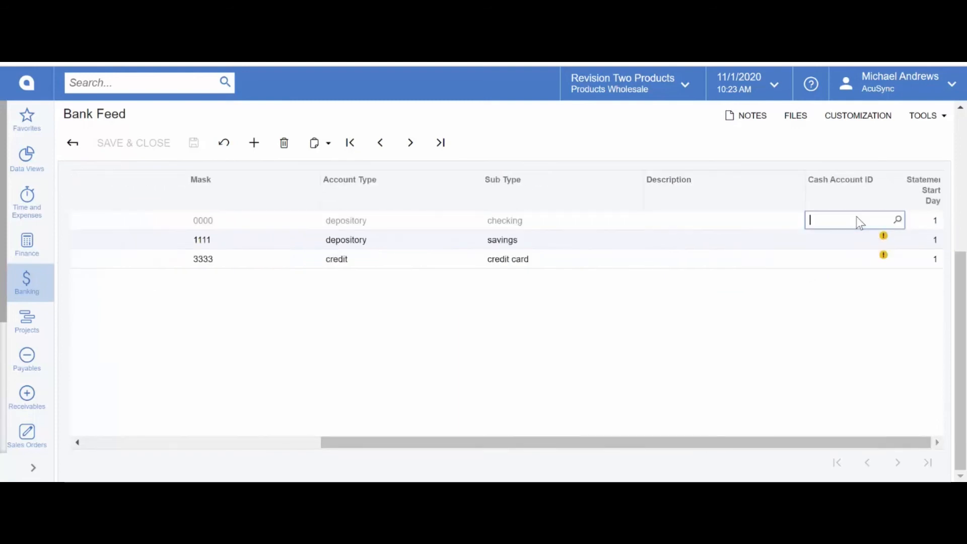
pyautogui.write('ch')
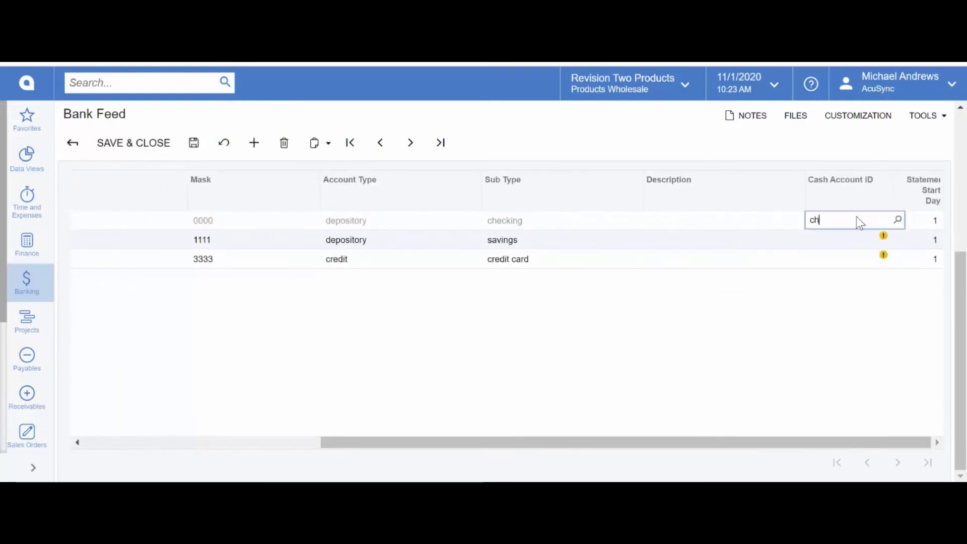
pyautogui.write('ec')
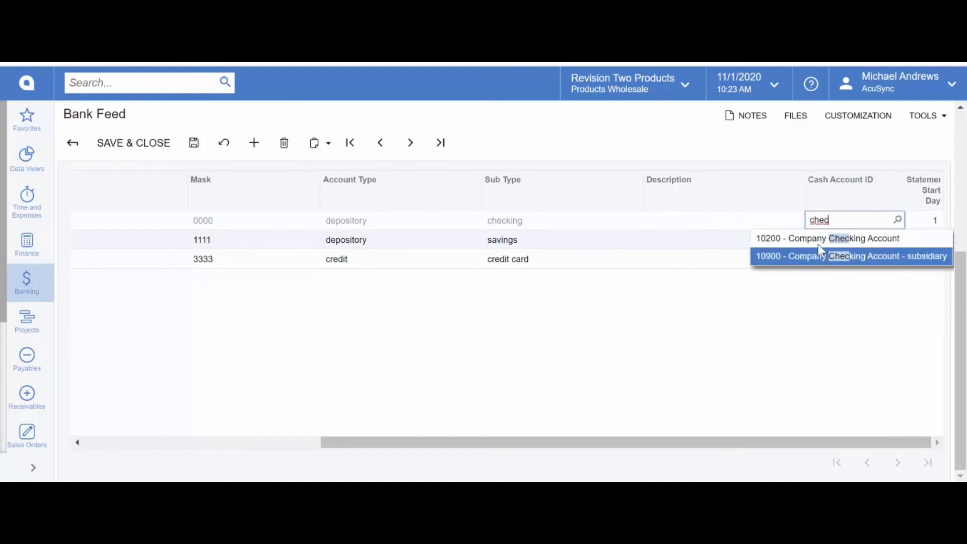
pyautogui.click(814, 241)
pyautogui.click(844, 241)
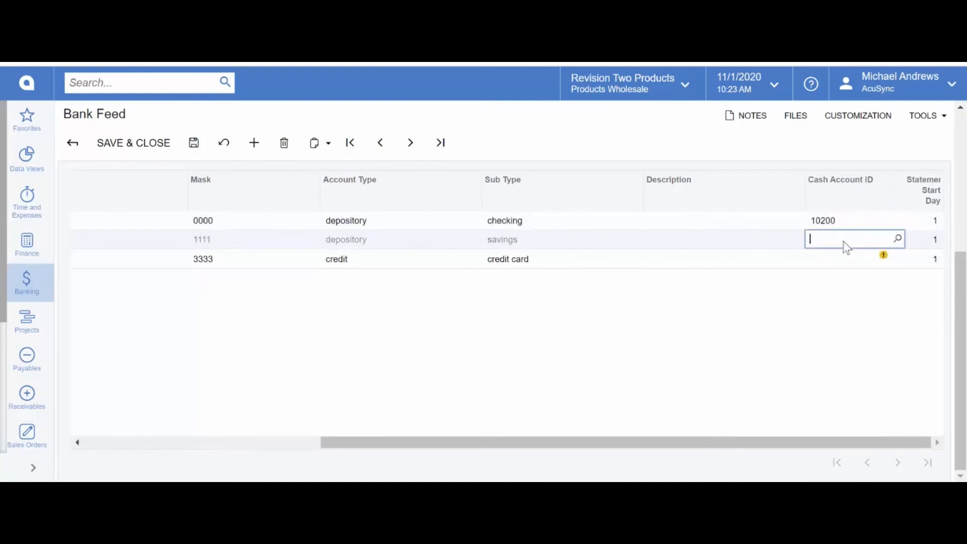
pyautogui.write('savi')
pyautogui.click(847, 259)
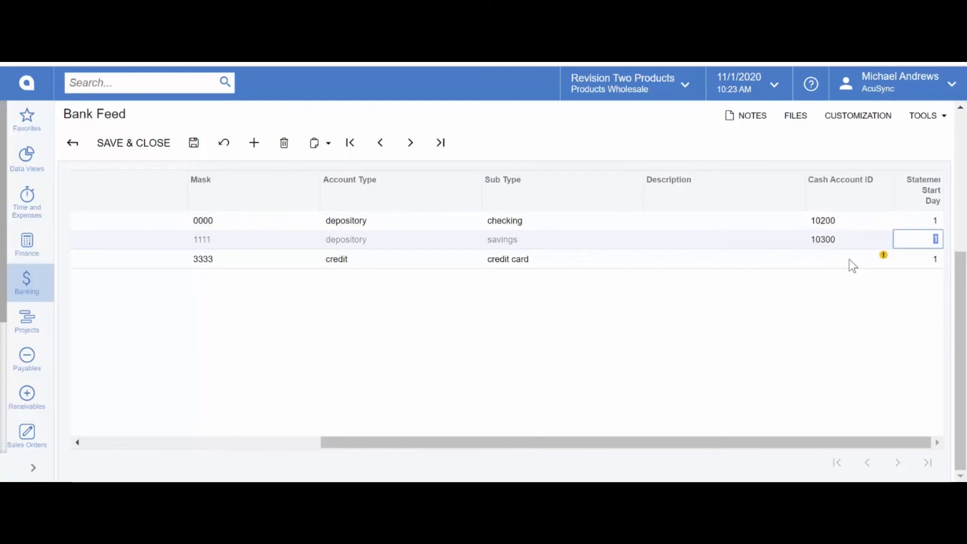
# Step: Map Plaid Credit Card to 20500 Corporate Credit Card and save the CHASEBANK feed
pyautogui.click(840, 264)
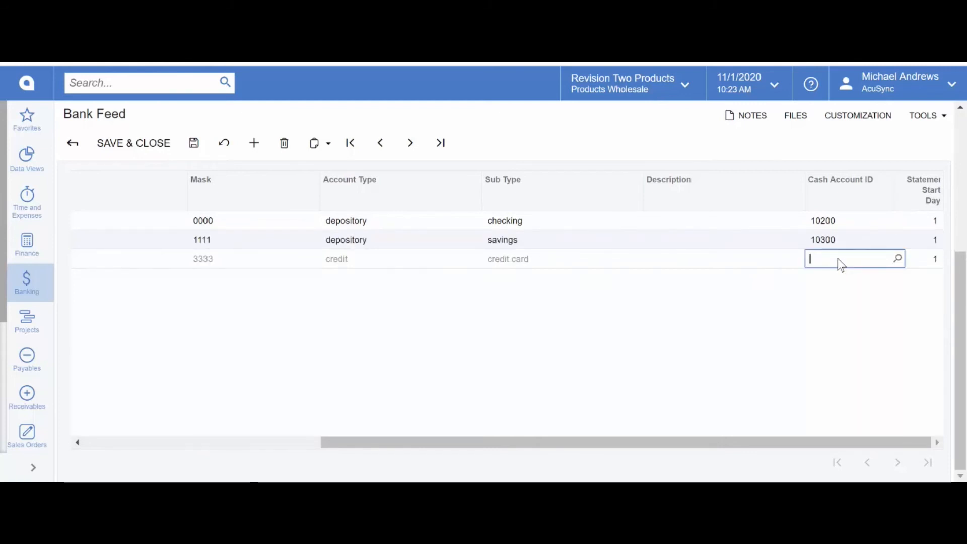
pyautogui.write('credit')
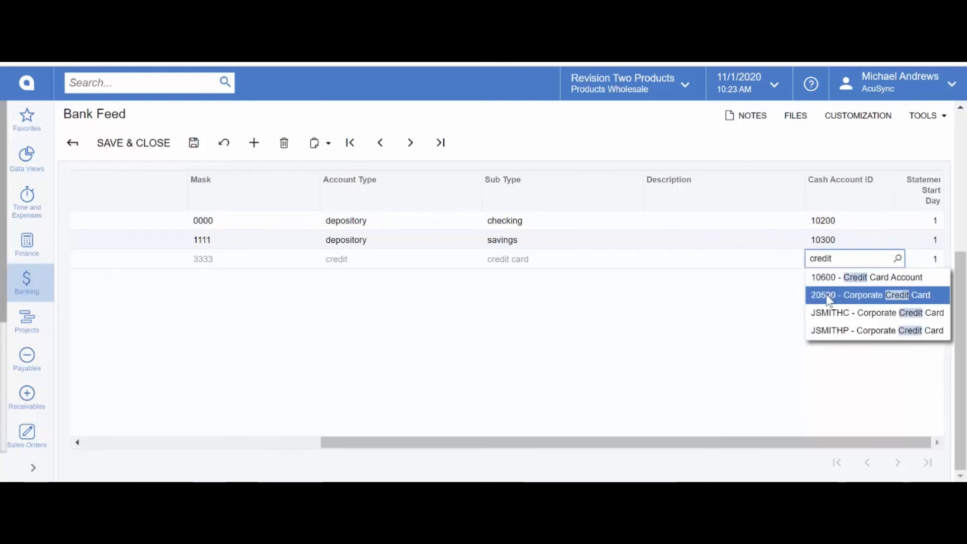
pyautogui.click(827, 296)
pyautogui.scroll(5, 306, 340)
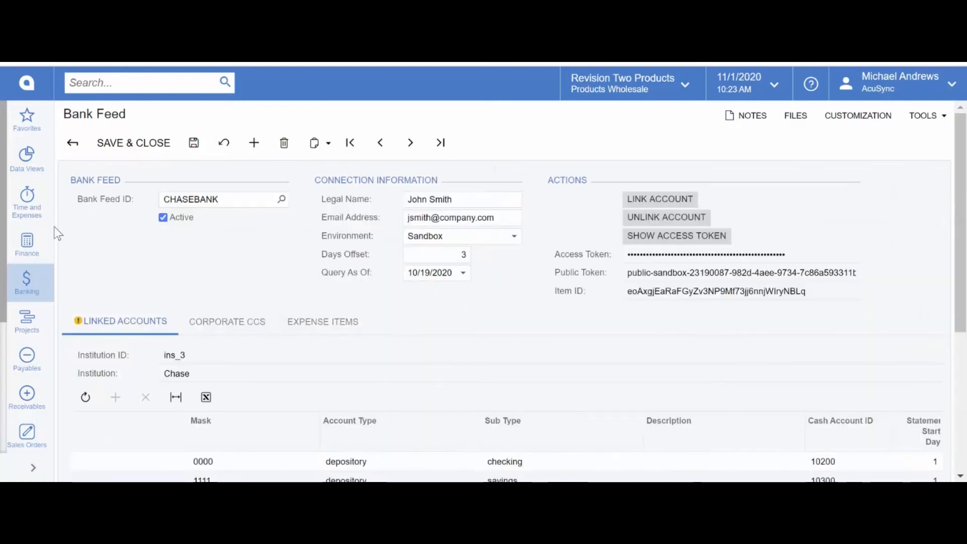
pyautogui.click(194, 144)
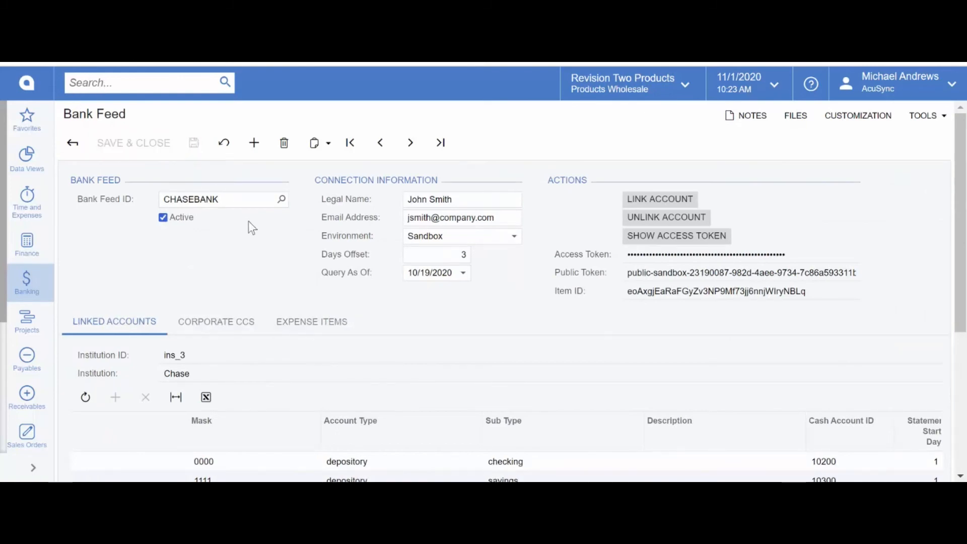
pyautogui.click(27, 284)
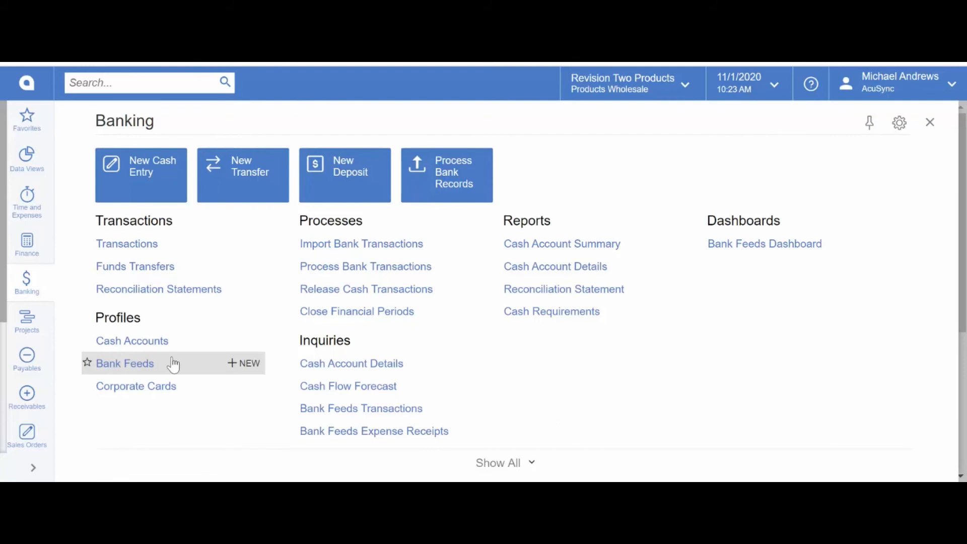
# Step: Open the DEMO record from the Bank Feeds list
pyautogui.click(132, 363)
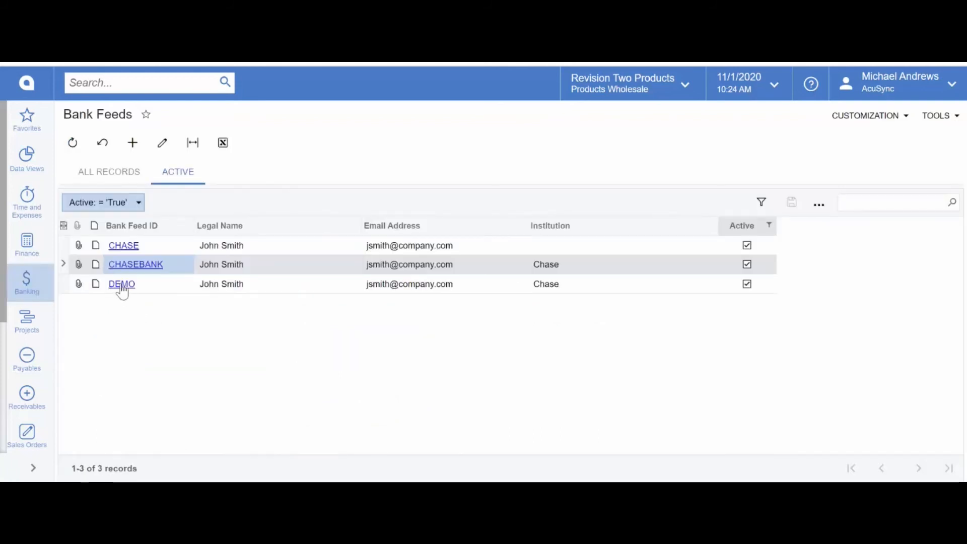
pyautogui.click(121, 285)
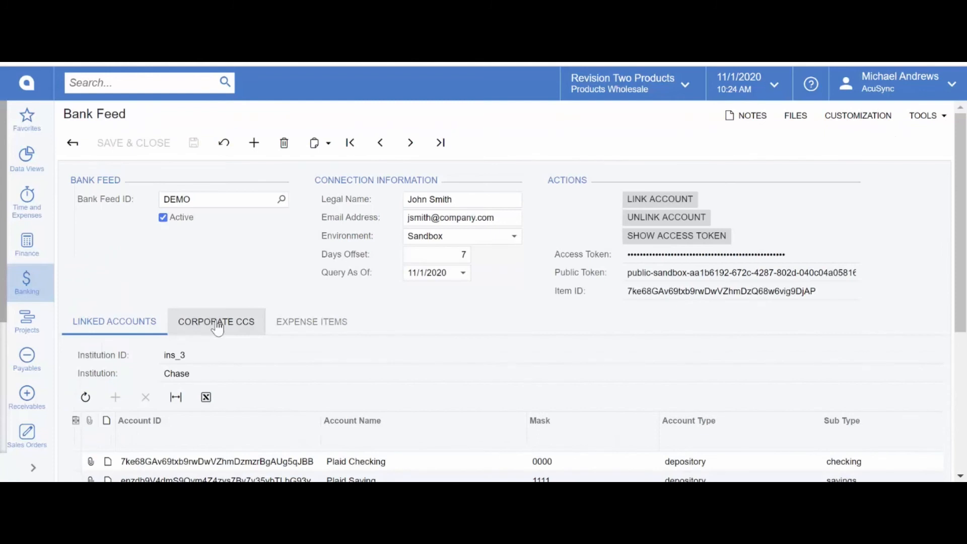
# Step: Show the DEMO feed's corporate card rules, keeping Use Account ID for card 000001
pyautogui.click(220, 326)
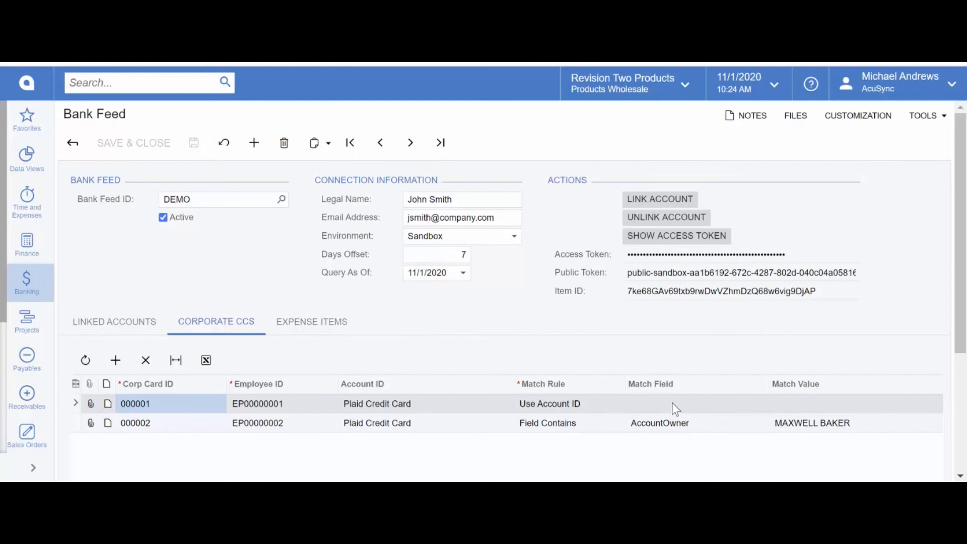
pyautogui.click(586, 406)
pyautogui.click(587, 407)
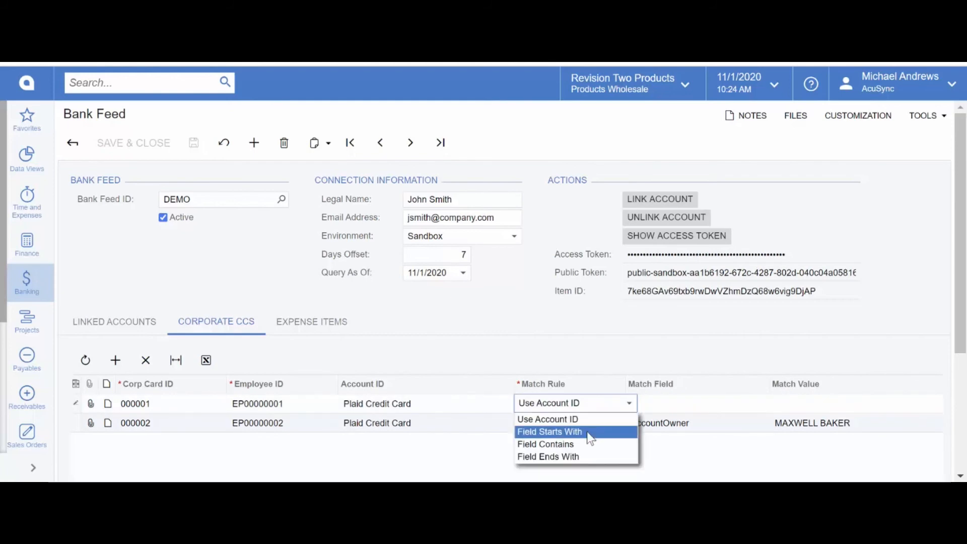
pyautogui.click(611, 406)
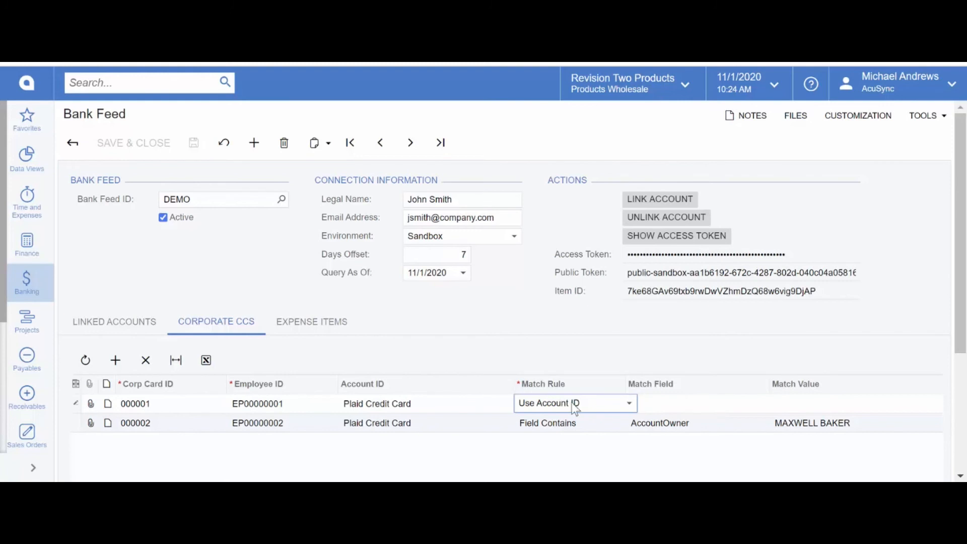
# Step: Keep Field Contains for card 000002, check its match field and value, then show expense items
pyautogui.click(595, 423)
pyautogui.click(596, 423)
pyautogui.click(595, 422)
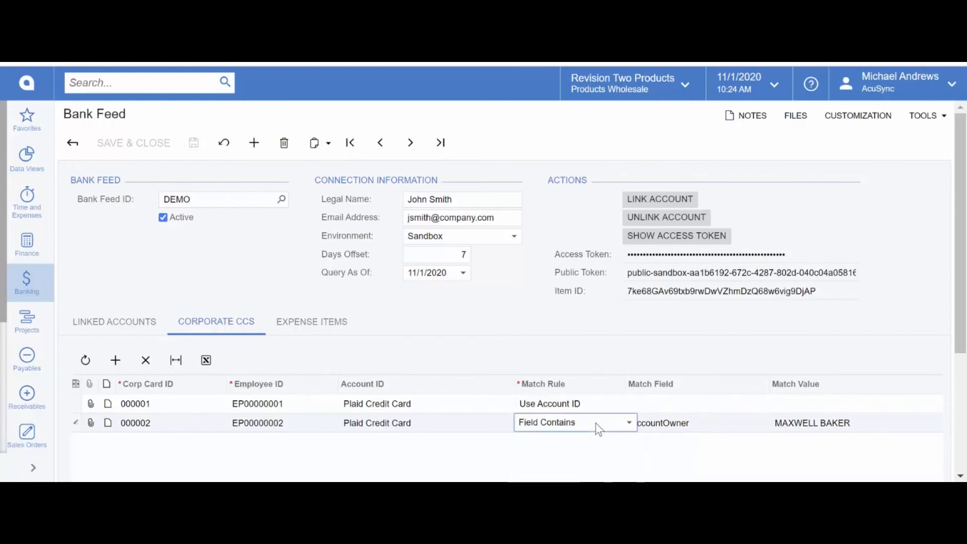
pyautogui.click(708, 430)
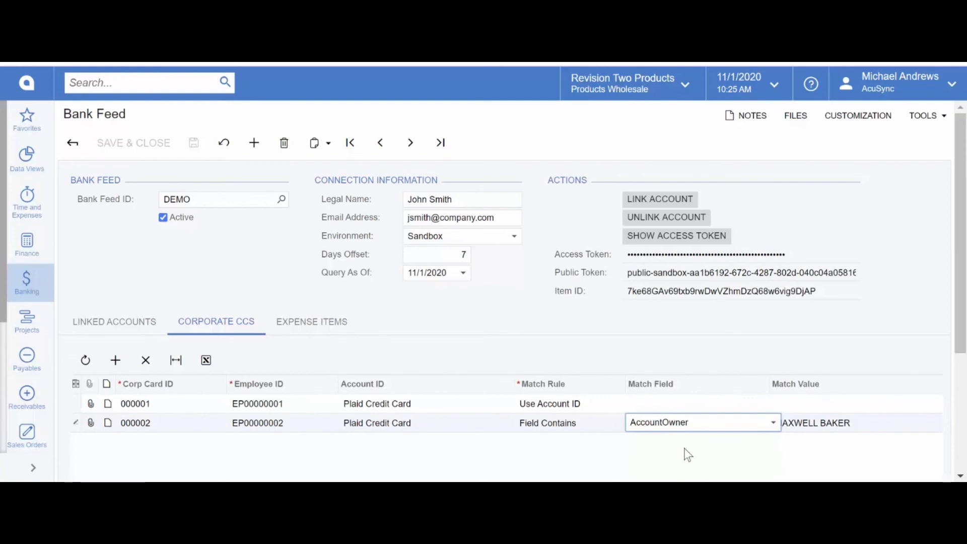
pyautogui.click(885, 429)
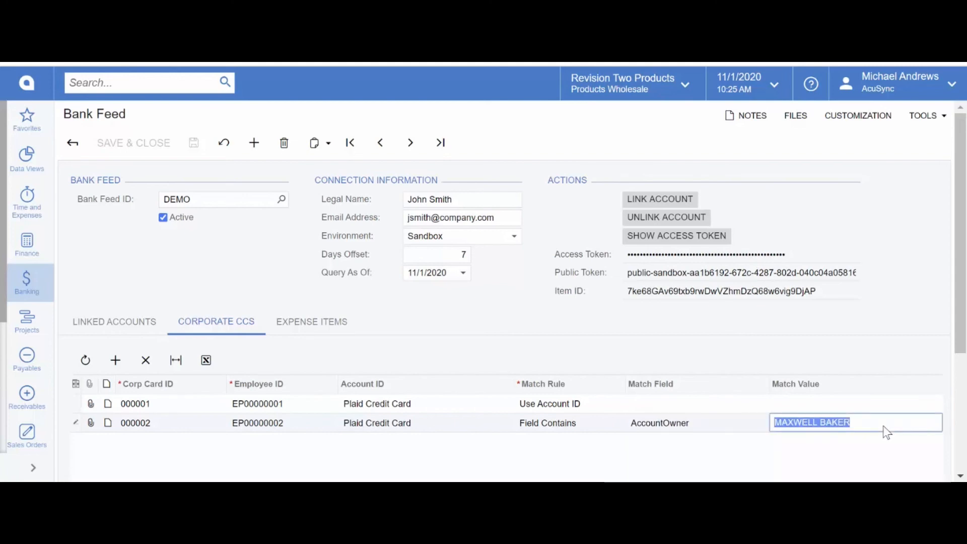
pyautogui.click(313, 324)
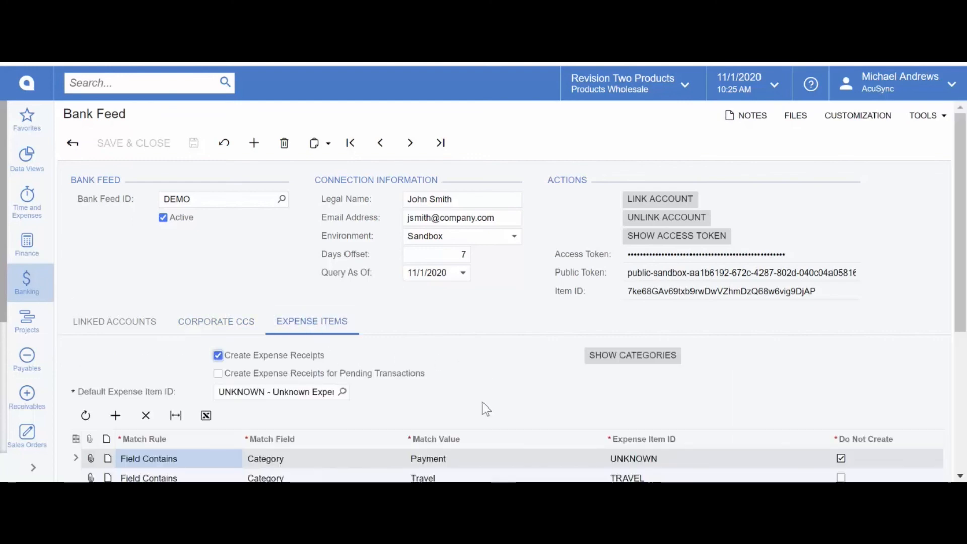
# Step: Keep Category as the Payment rule's match field, review its match value, then open the Banking menu
pyautogui.scroll(-3, 475, 394)
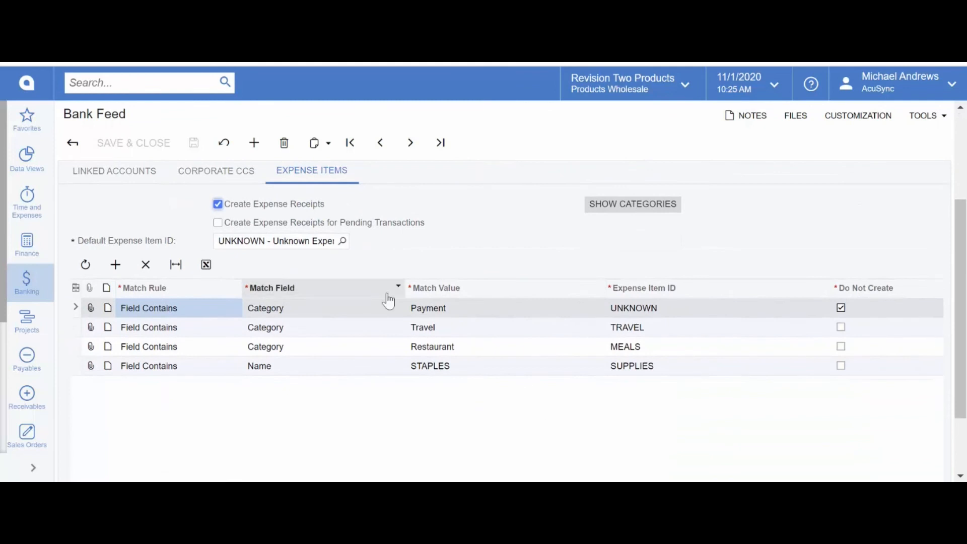
pyautogui.click(302, 310)
pyautogui.click(301, 310)
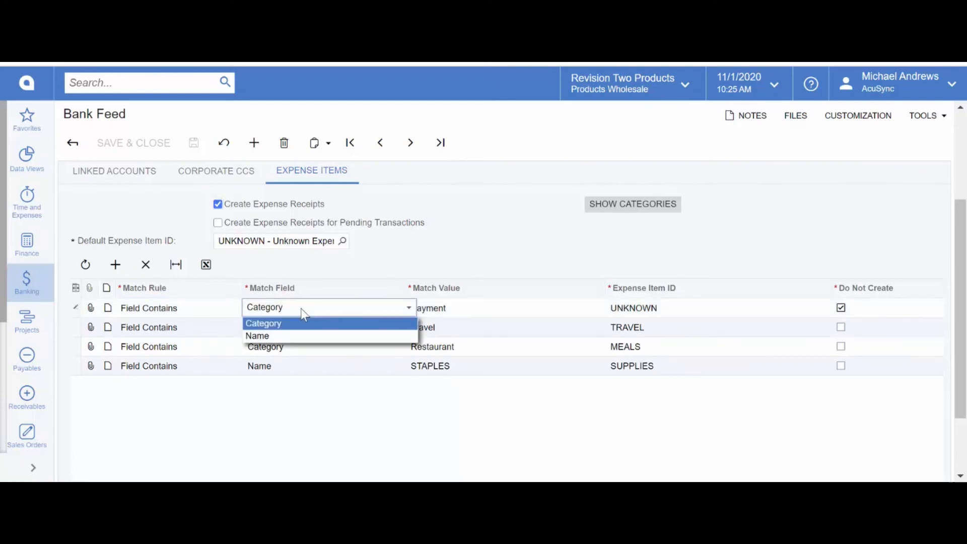
pyautogui.click(301, 309)
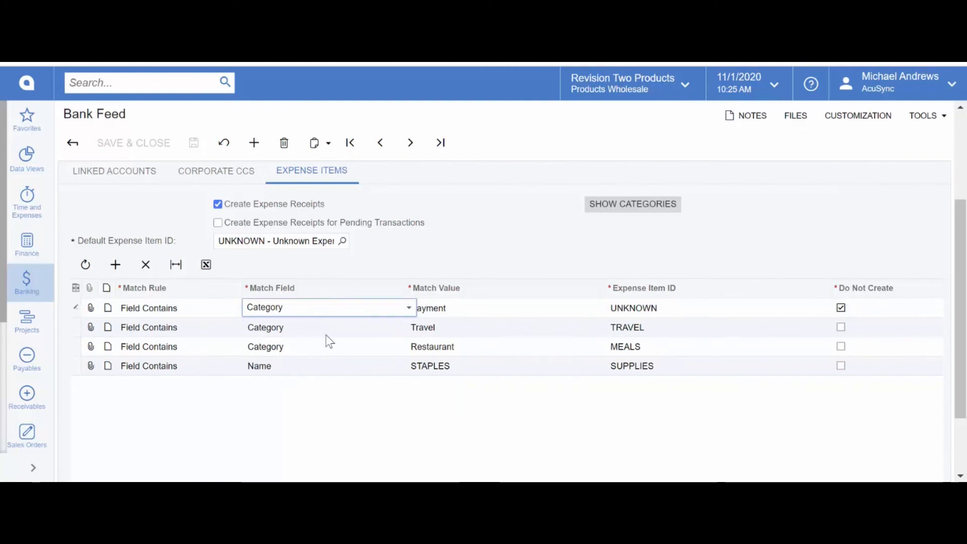
pyautogui.click(466, 308)
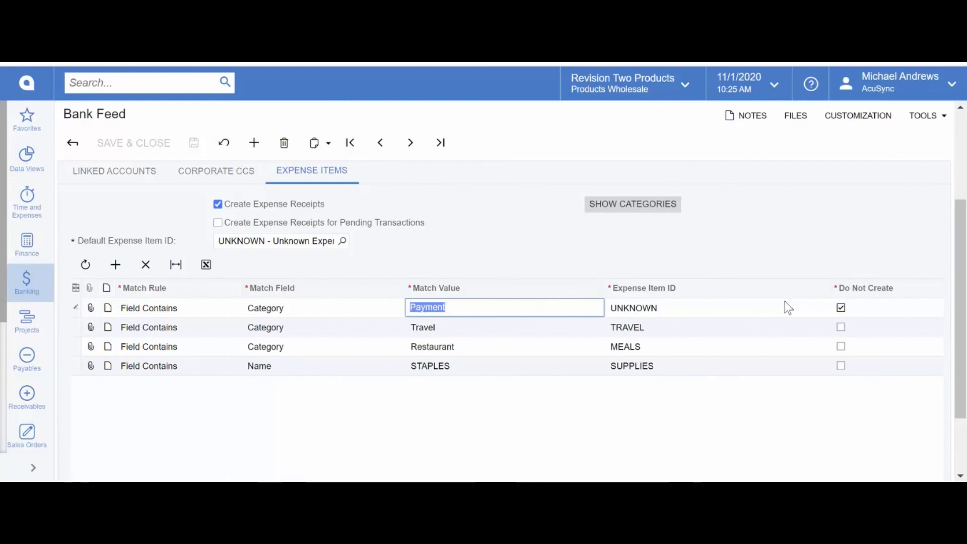
pyautogui.click(28, 287)
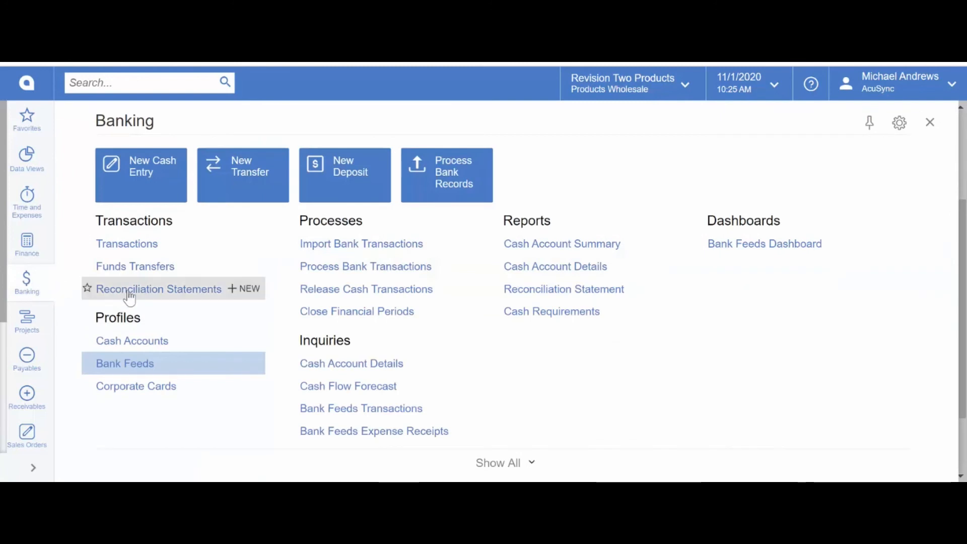
# Step: Process bank transactions for cash account 20500 and inspect the Madison Bicycle Shop charge
pyautogui.click(360, 265)
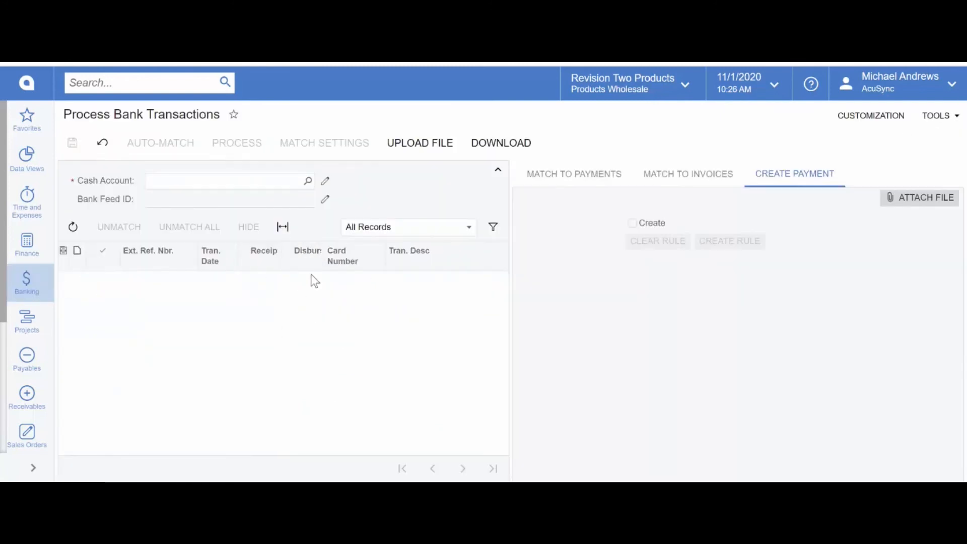
pyautogui.click(307, 185)
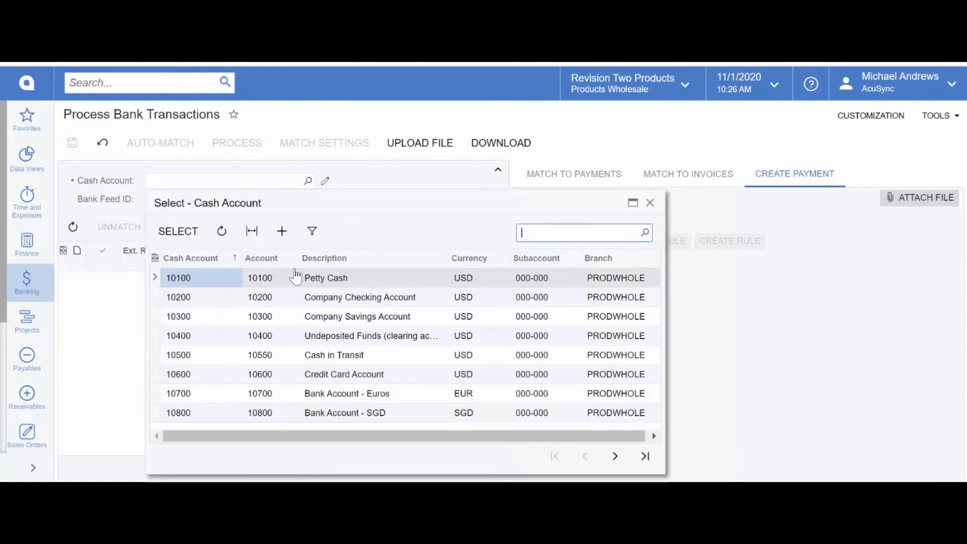
pyautogui.click(615, 457)
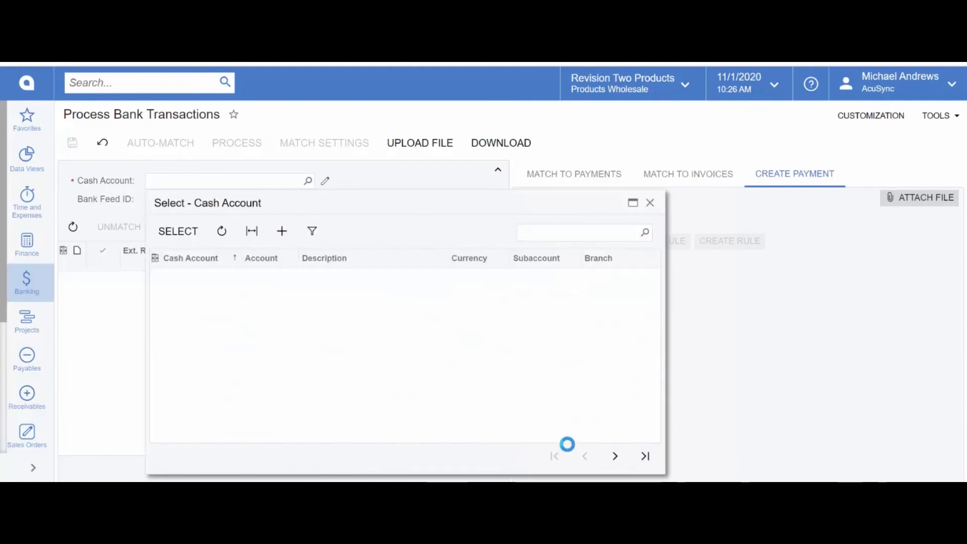
pyautogui.doubleClick(194, 280)
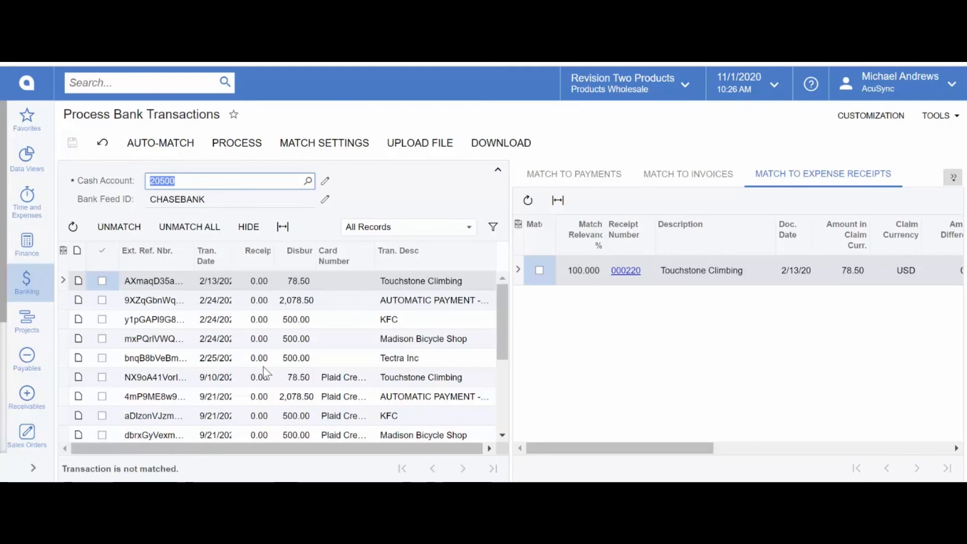
pyautogui.scroll(-3, 266, 385)
pyautogui.scroll(3, 269, 403)
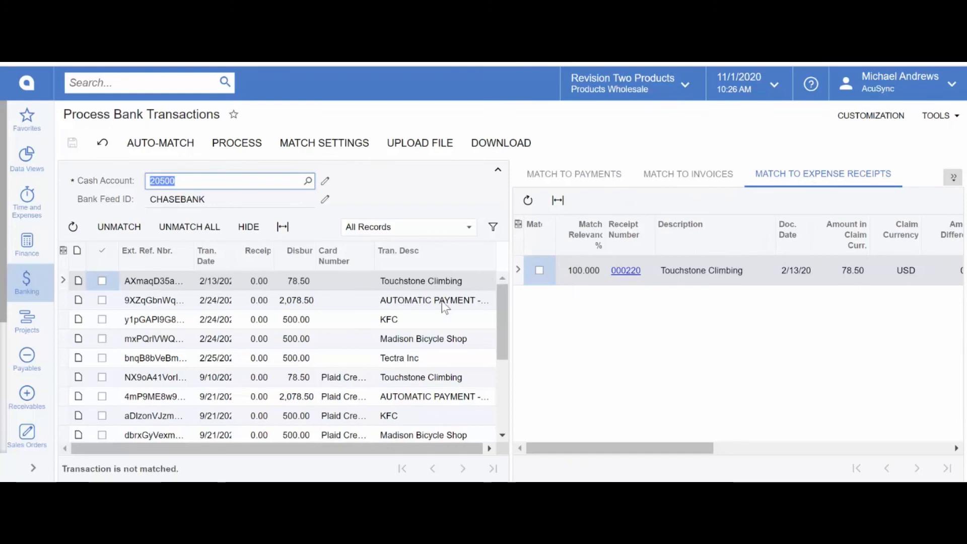
pyautogui.click(331, 338)
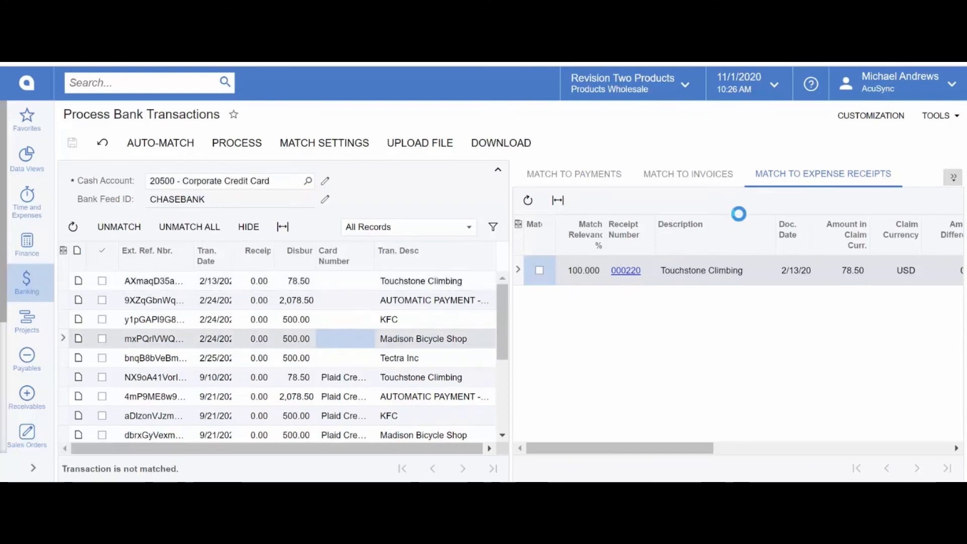
# Step: Auto-match the CHASEBANK charges to receipts and check the unmatched 2,078.50 automatic payment from 9/21
pyautogui.click(683, 181)
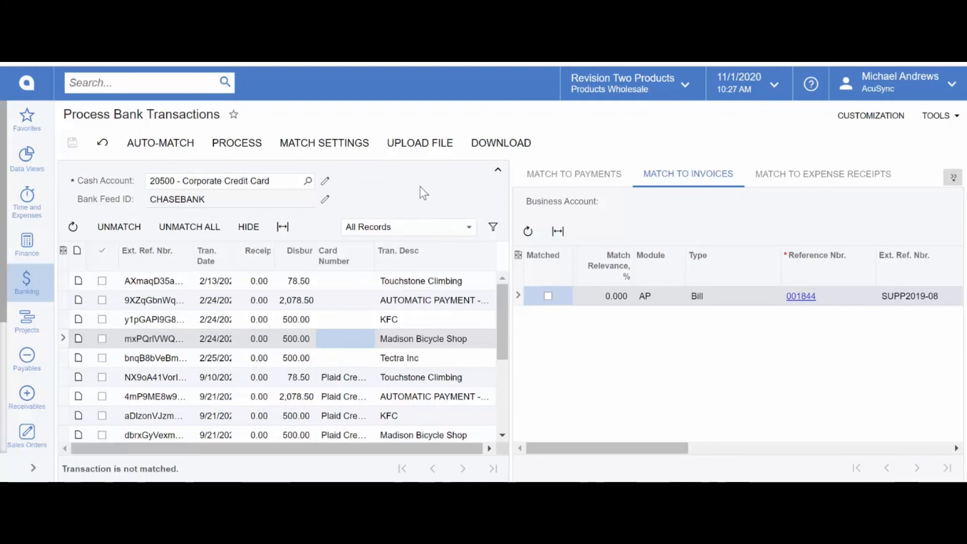
pyautogui.click(159, 146)
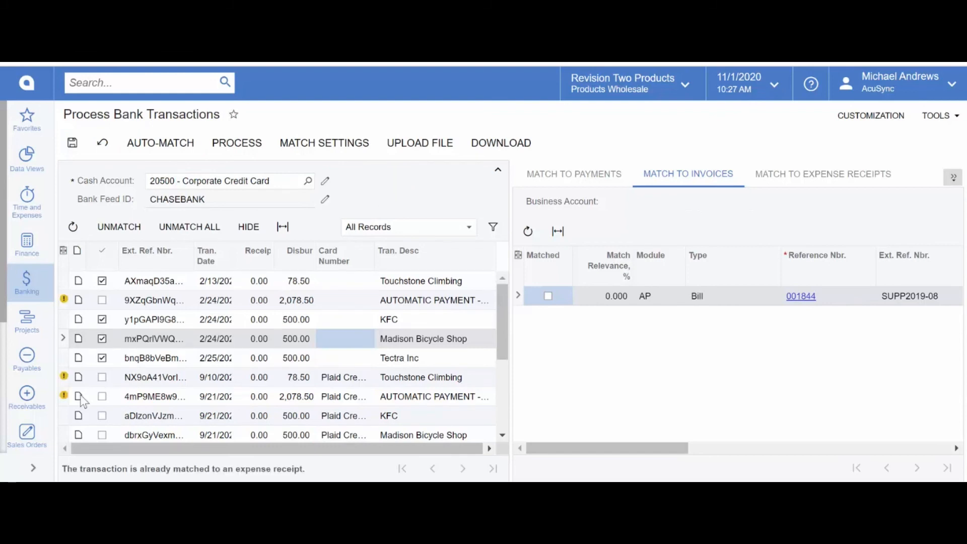
pyautogui.moveTo(64, 397)
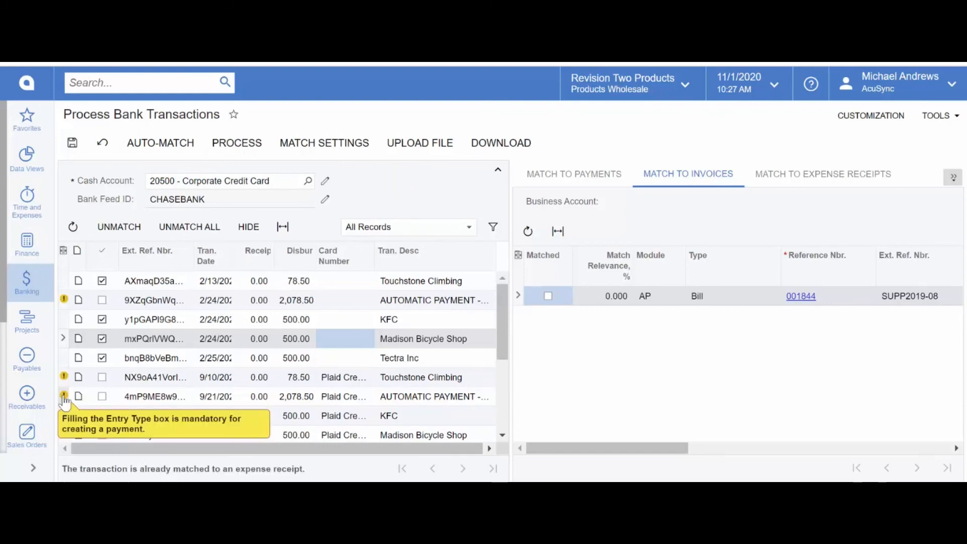
pyautogui.click(135, 400)
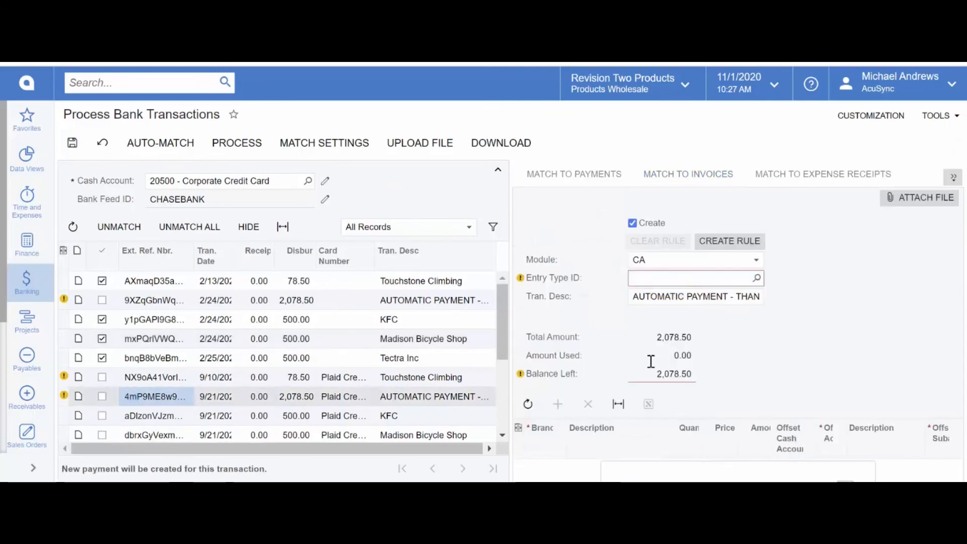
pyautogui.click(29, 281)
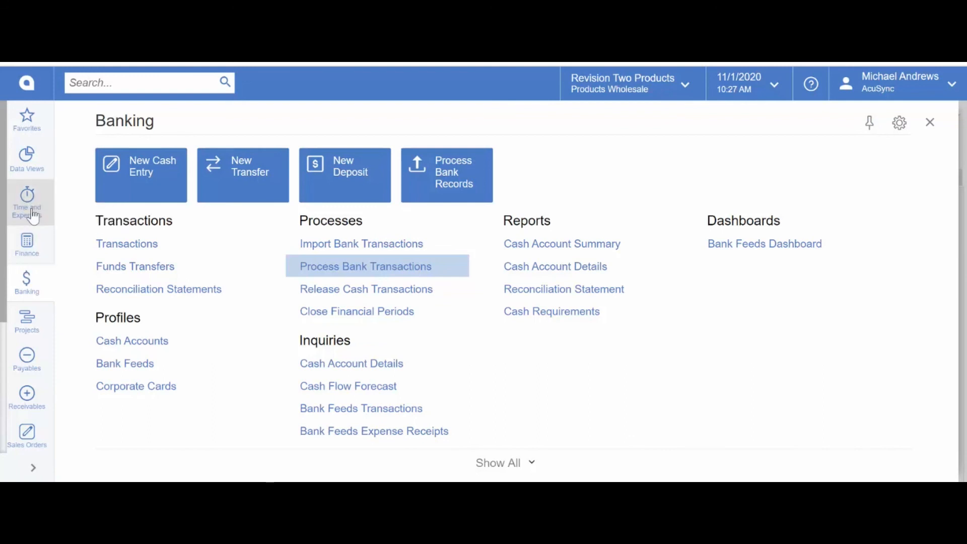
# Step: Leave the unsaved transactions screen for the Bank Feeds Dashboard, then reopen the Banking menu
pyautogui.click(734, 246)
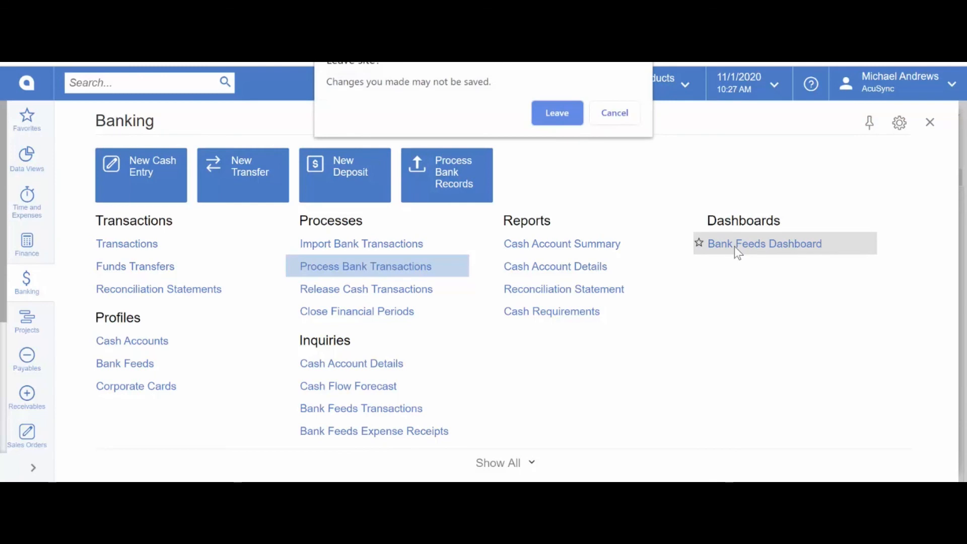
pyautogui.click(541, 109)
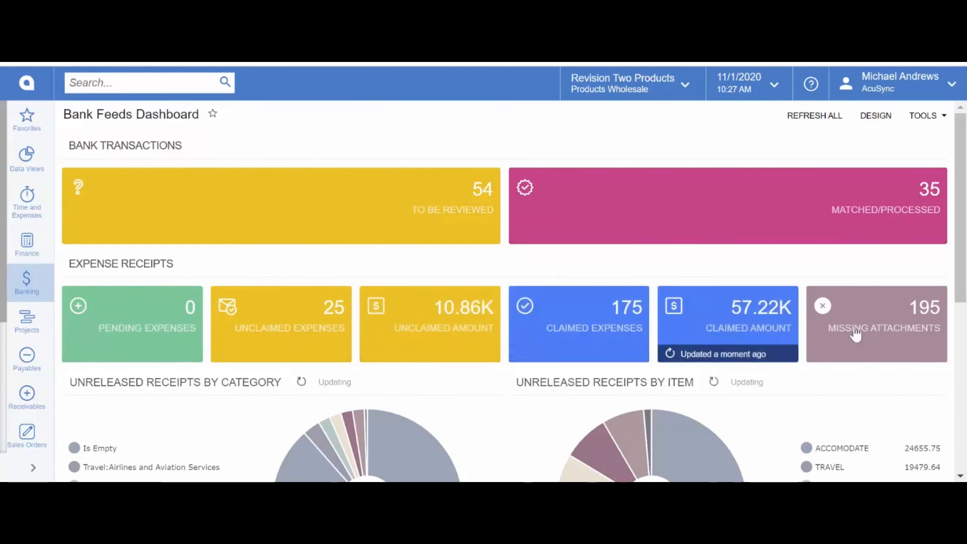
pyautogui.click(28, 287)
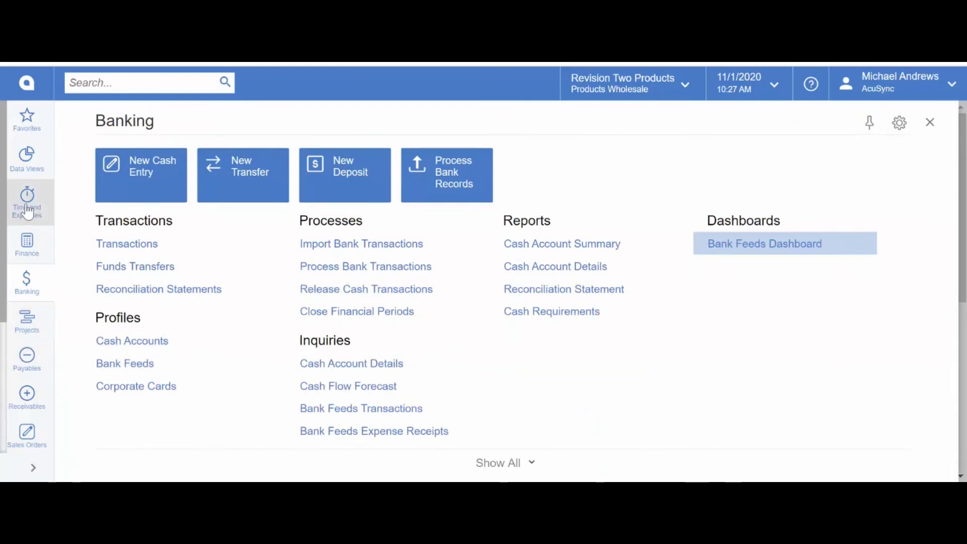
# Step: Open Expense Receipts from Time and Expenses and confirm the employee to list receipts to be claimed
pyautogui.click(27, 209)
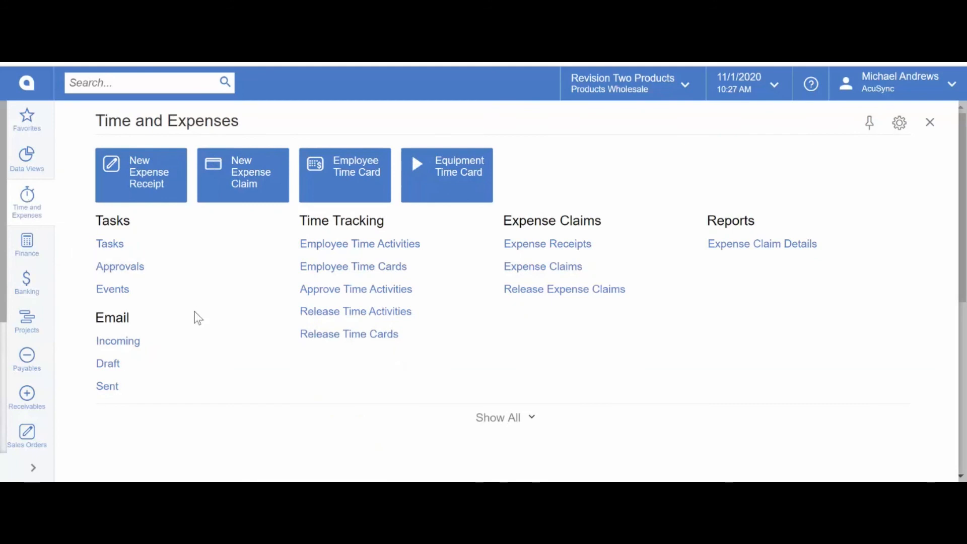
pyautogui.click(558, 245)
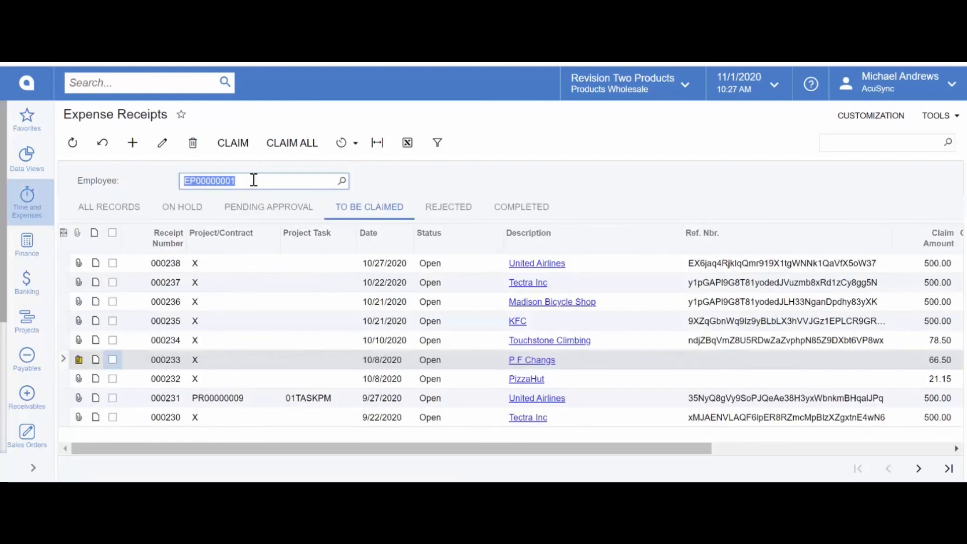
pyautogui.click(409, 186)
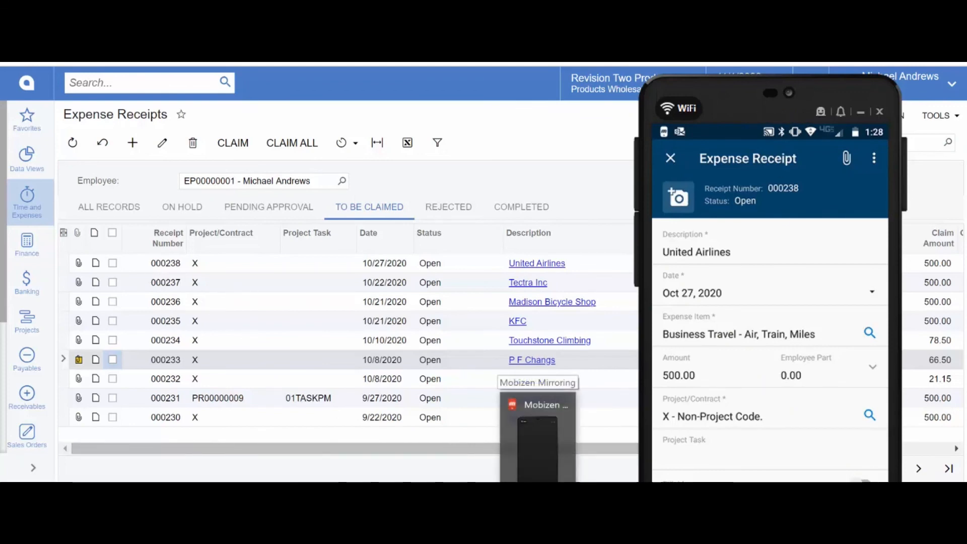
# Step: Check the files attached to P F Changs receipt 000233, then close the Files dialog
pyautogui.click(539, 493)
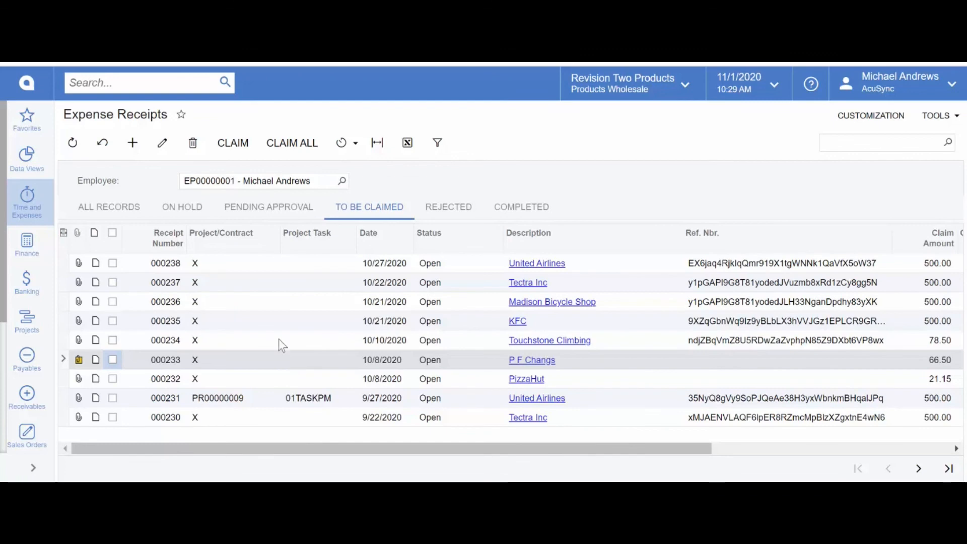
pyautogui.click(79, 360)
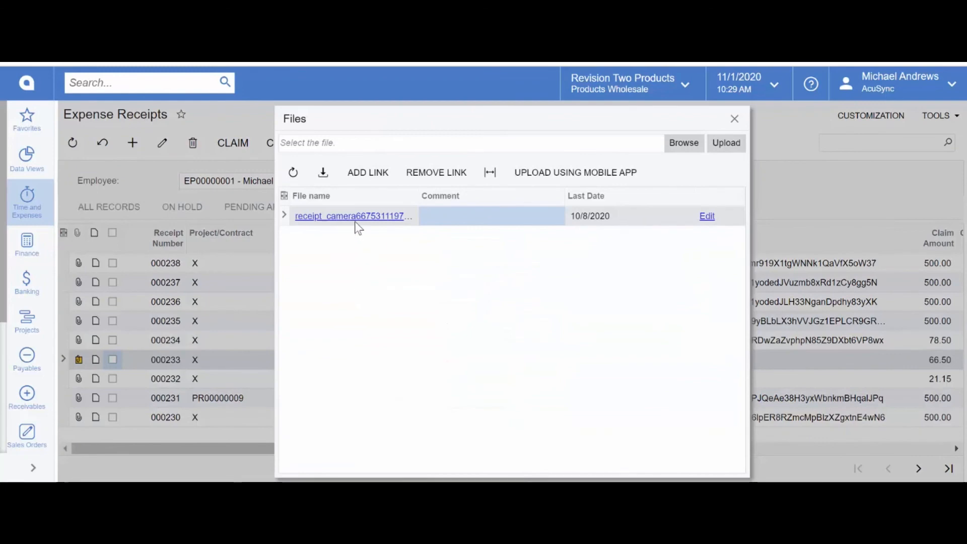
pyautogui.press('Escape')
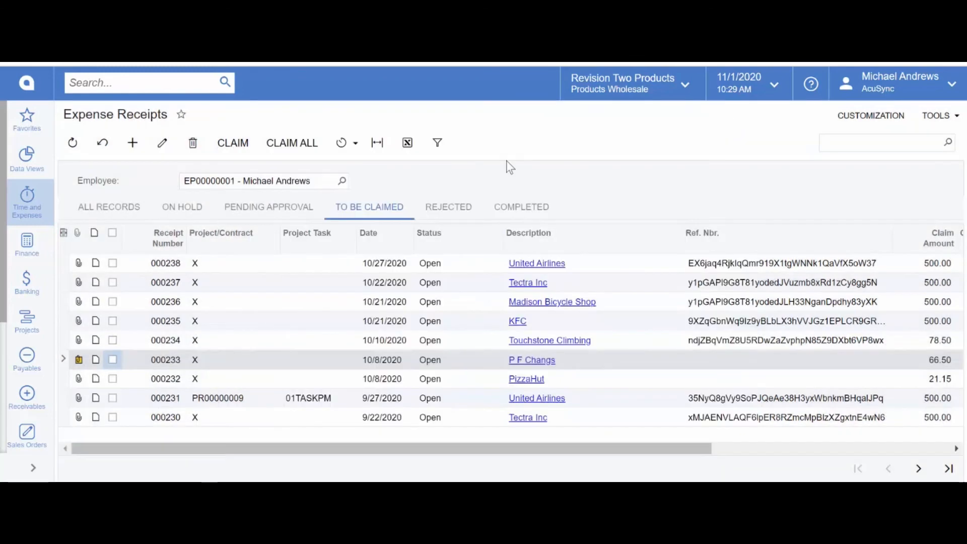